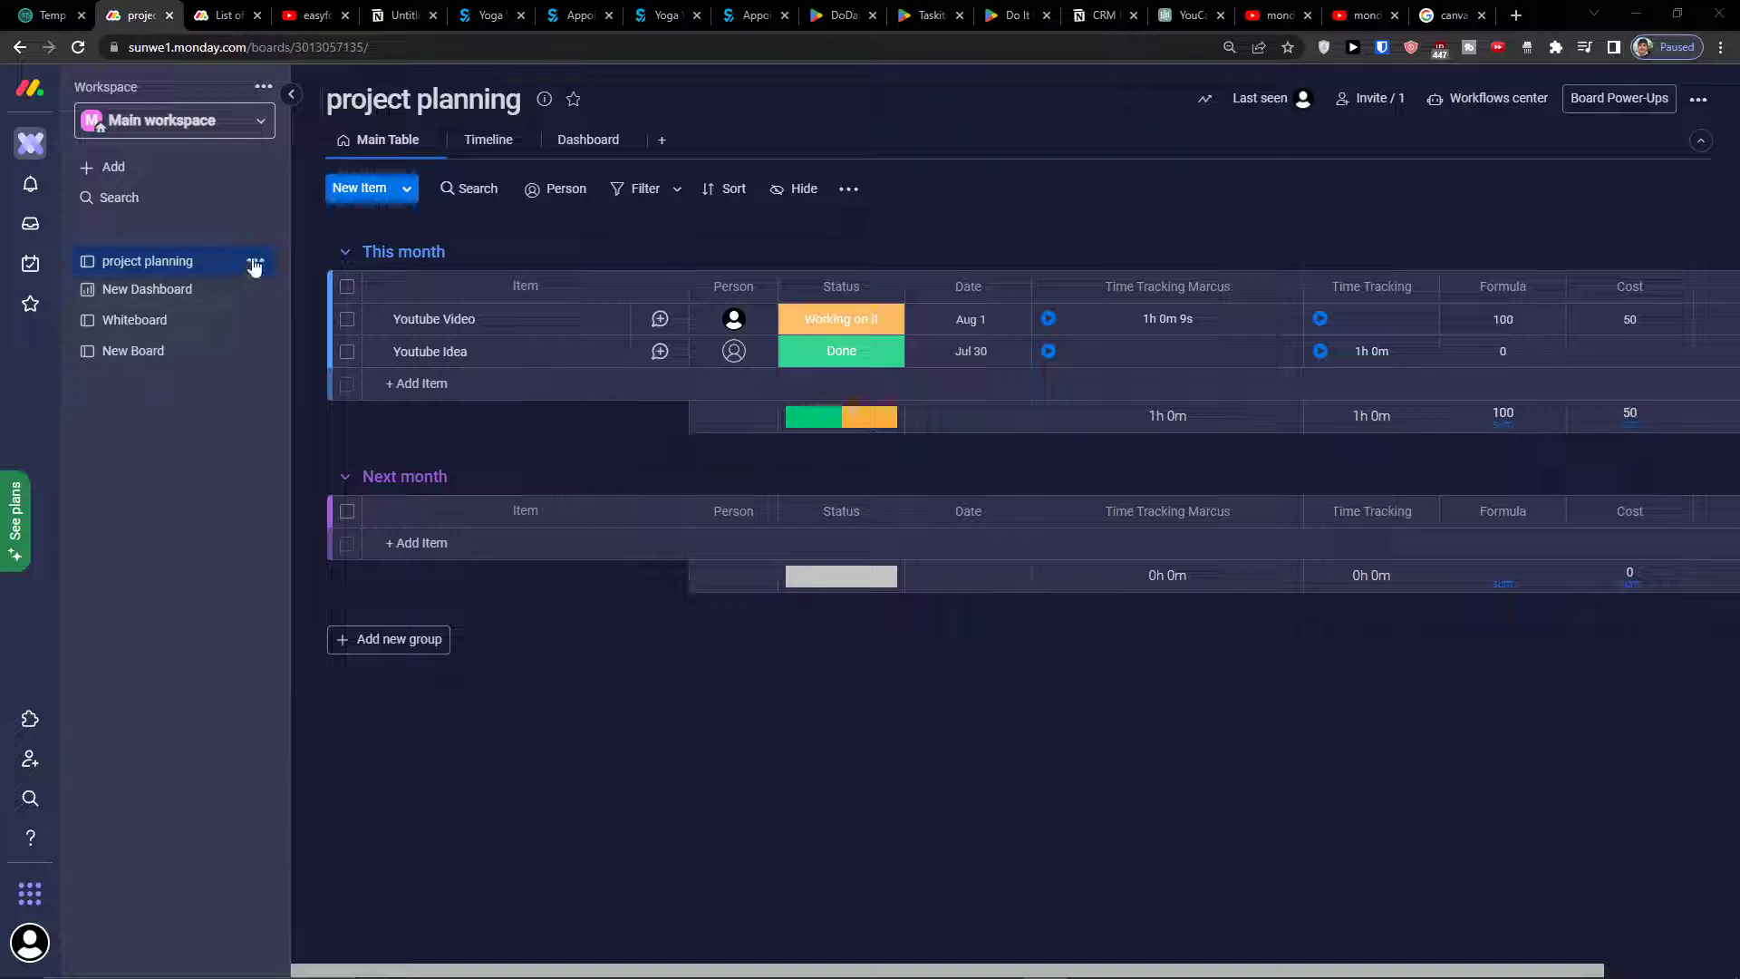
Step: Add a Calendar view to the project planning board from the Views Center
left_click(192, 459)
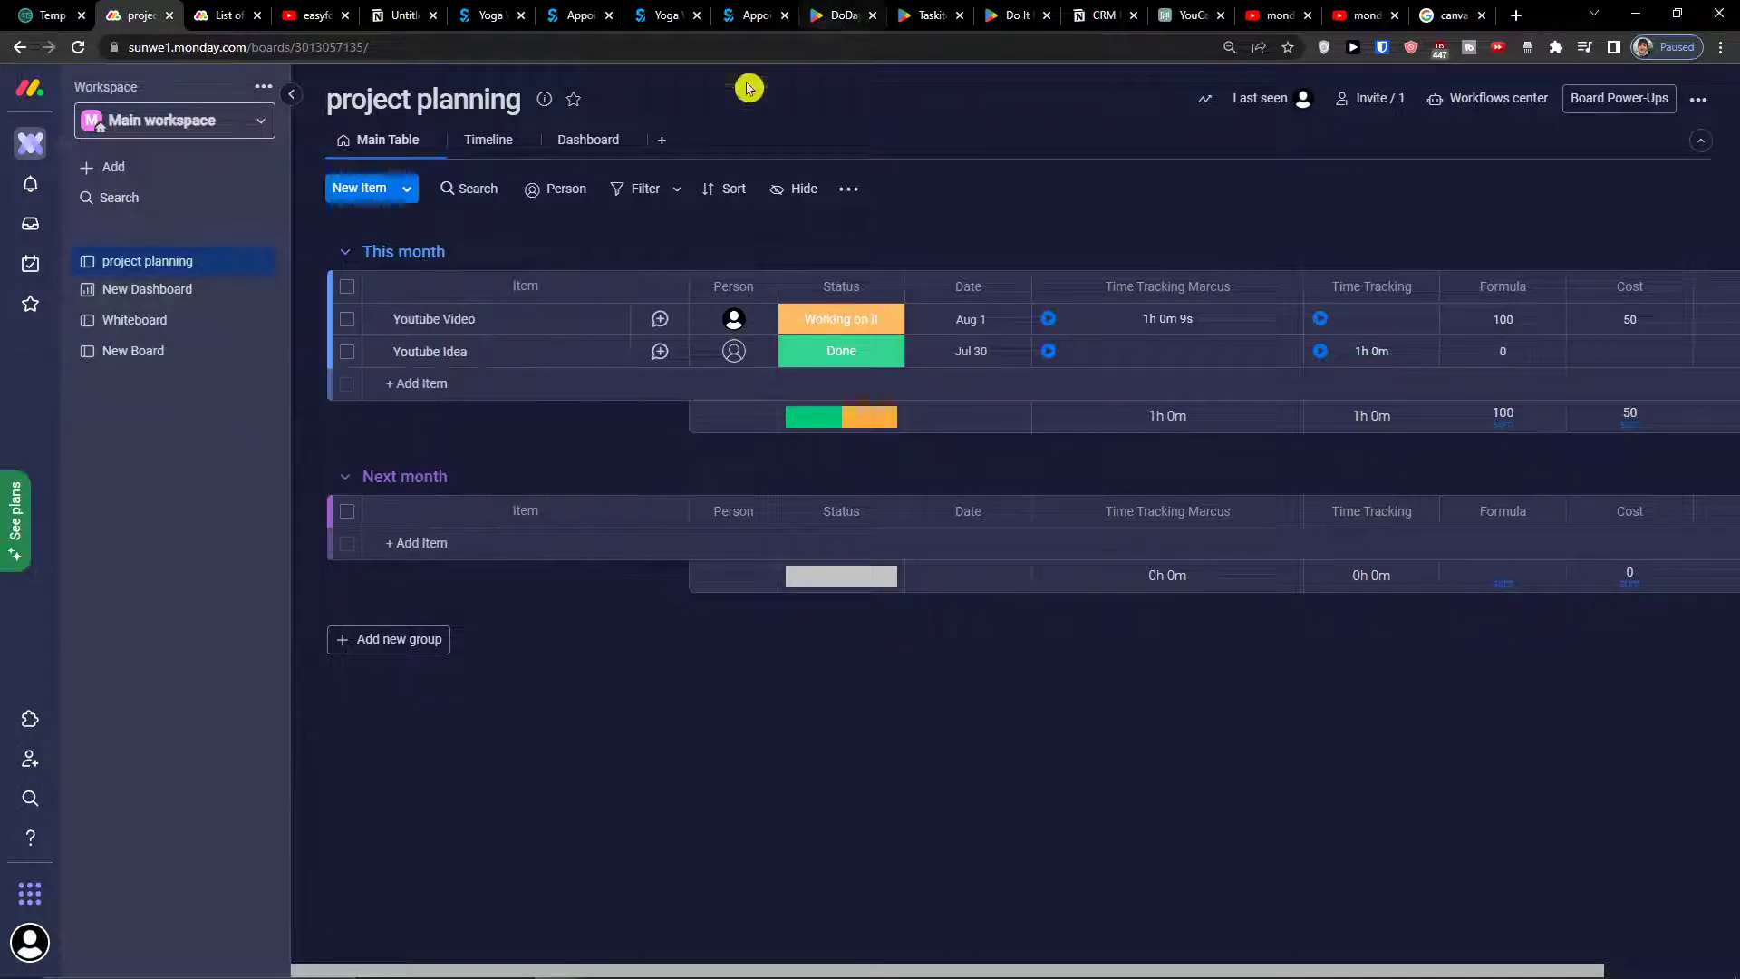
left_click(662, 144)
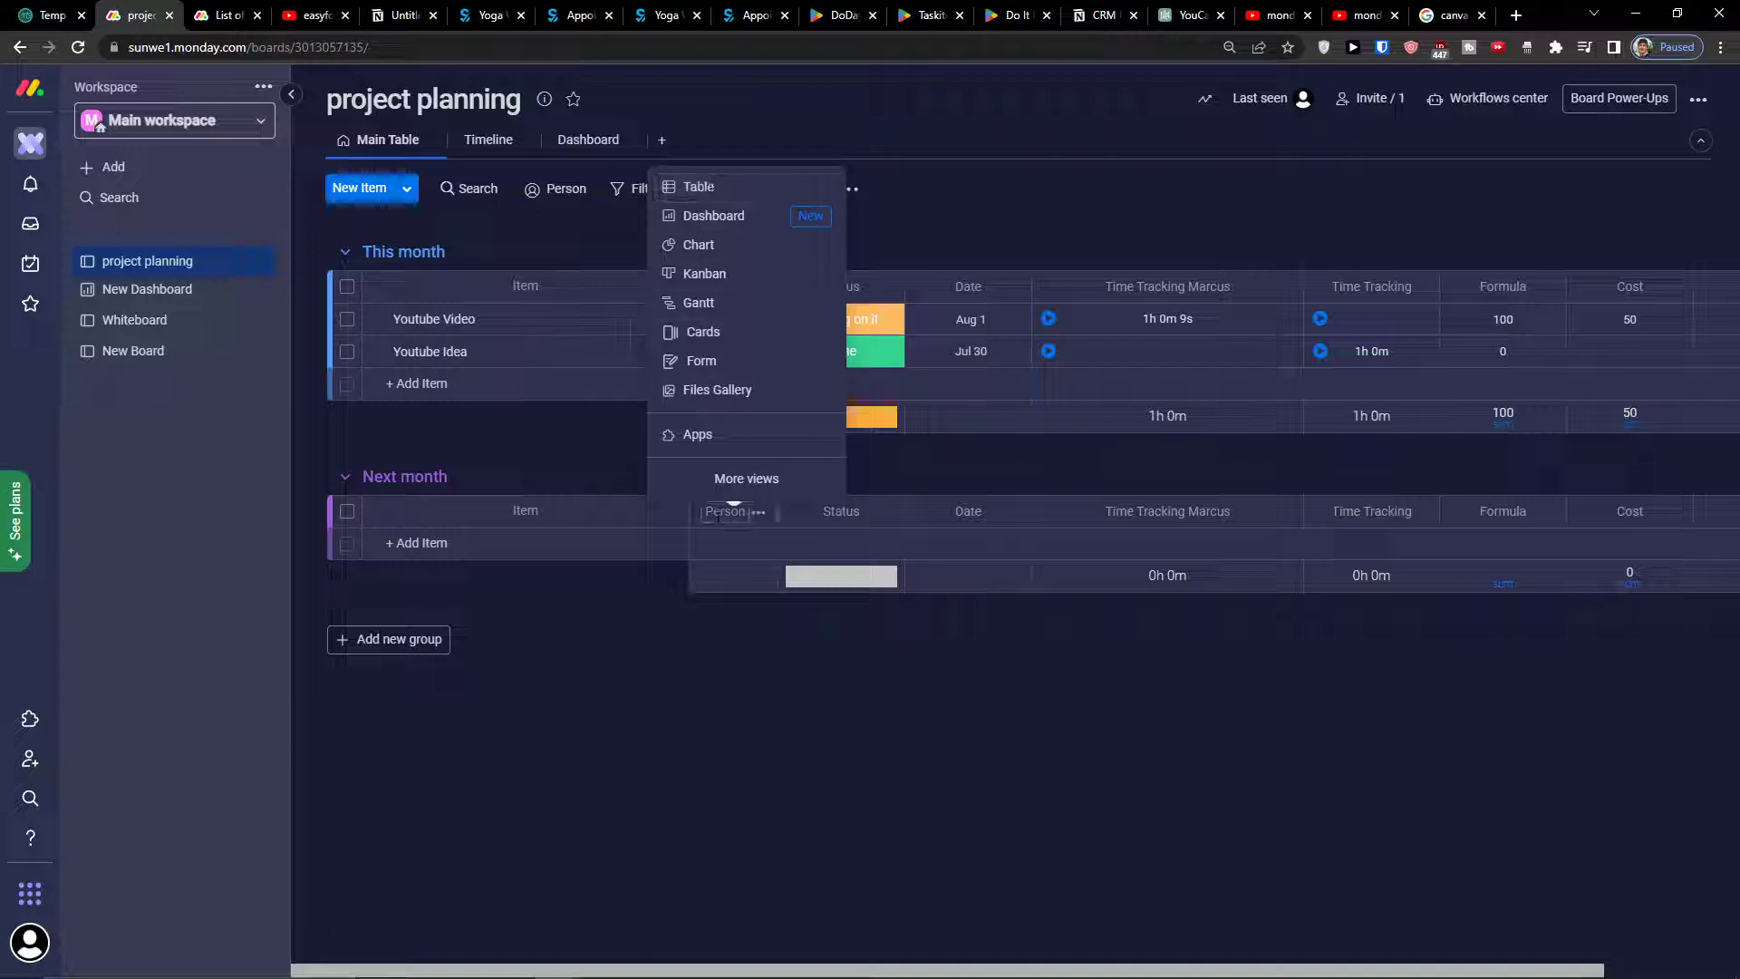
left_click(737, 478)
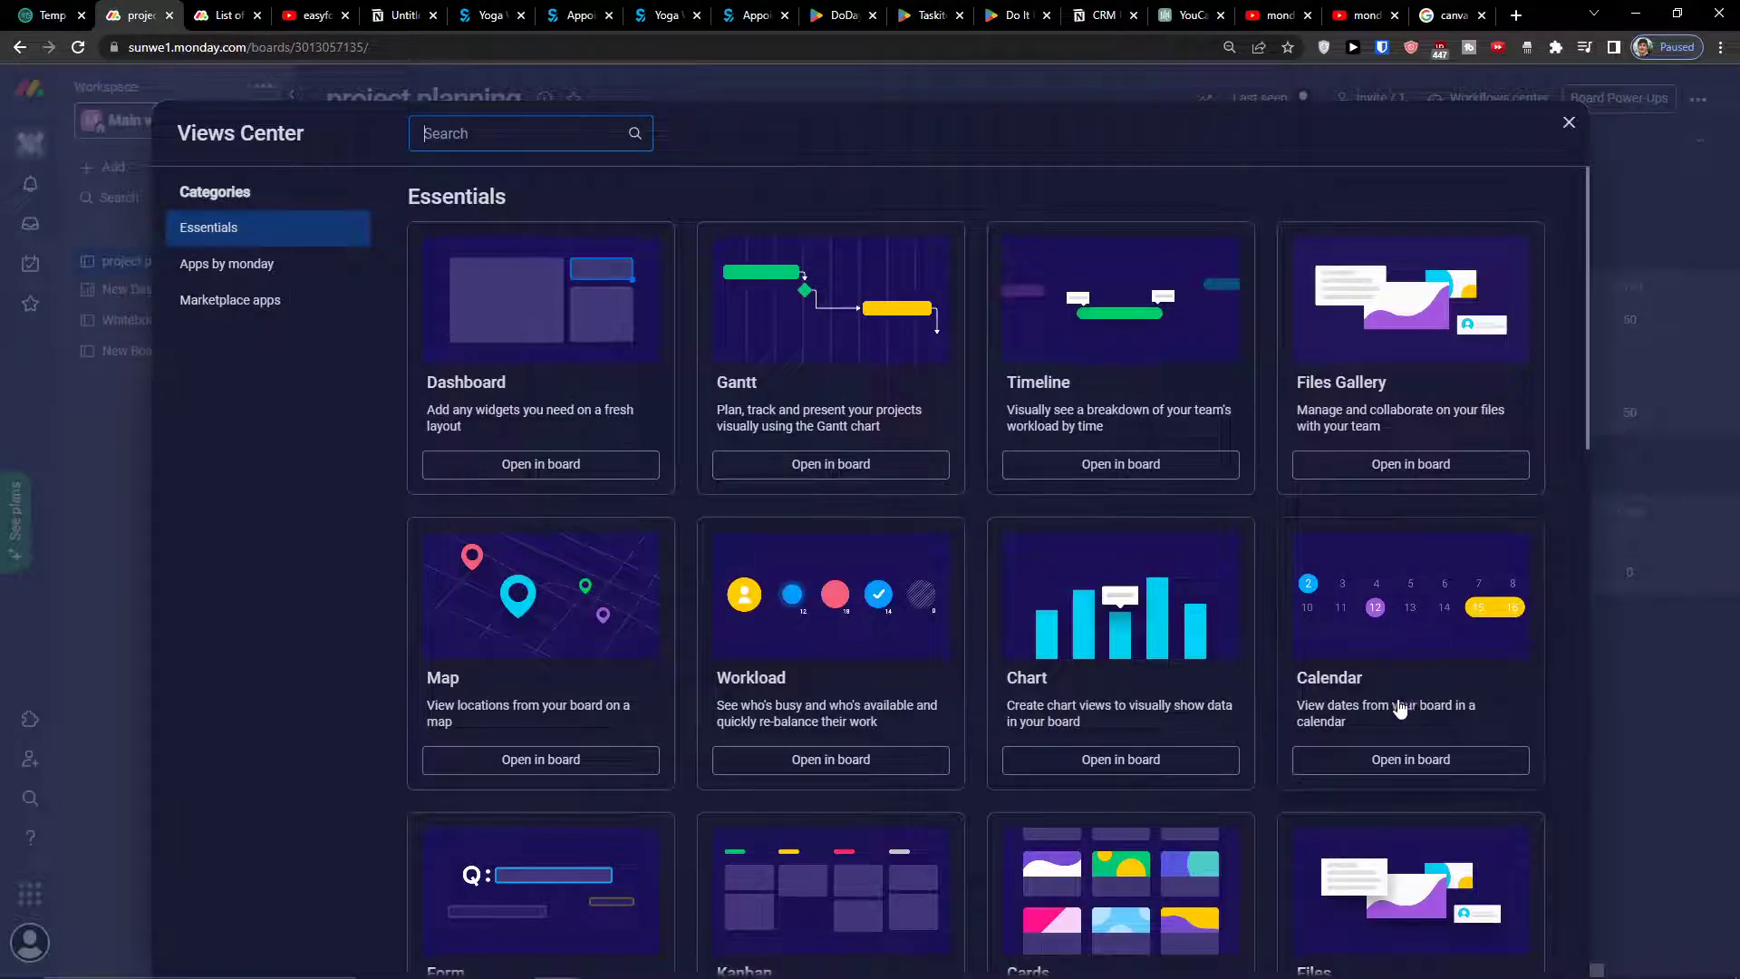
left_click(1432, 766)
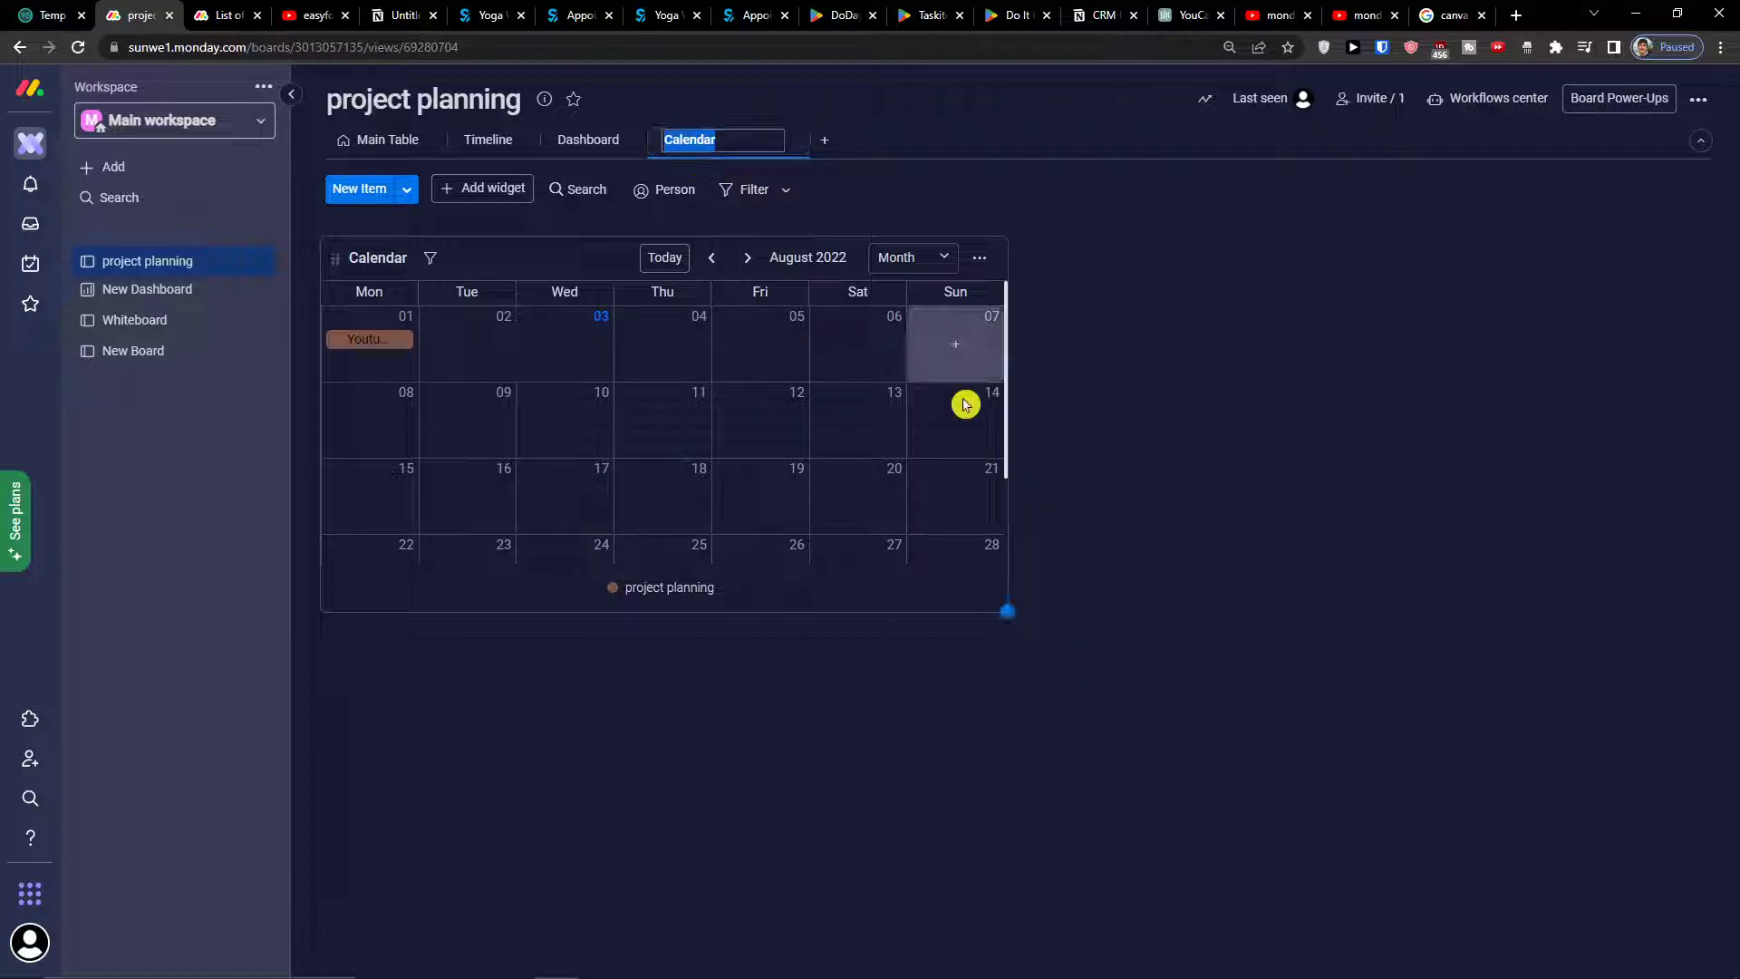
Step: Enlarge the Calendar widget to cover most of the view and shift it slightly to the right
left_click_drag(1004, 610, 1477, 808)
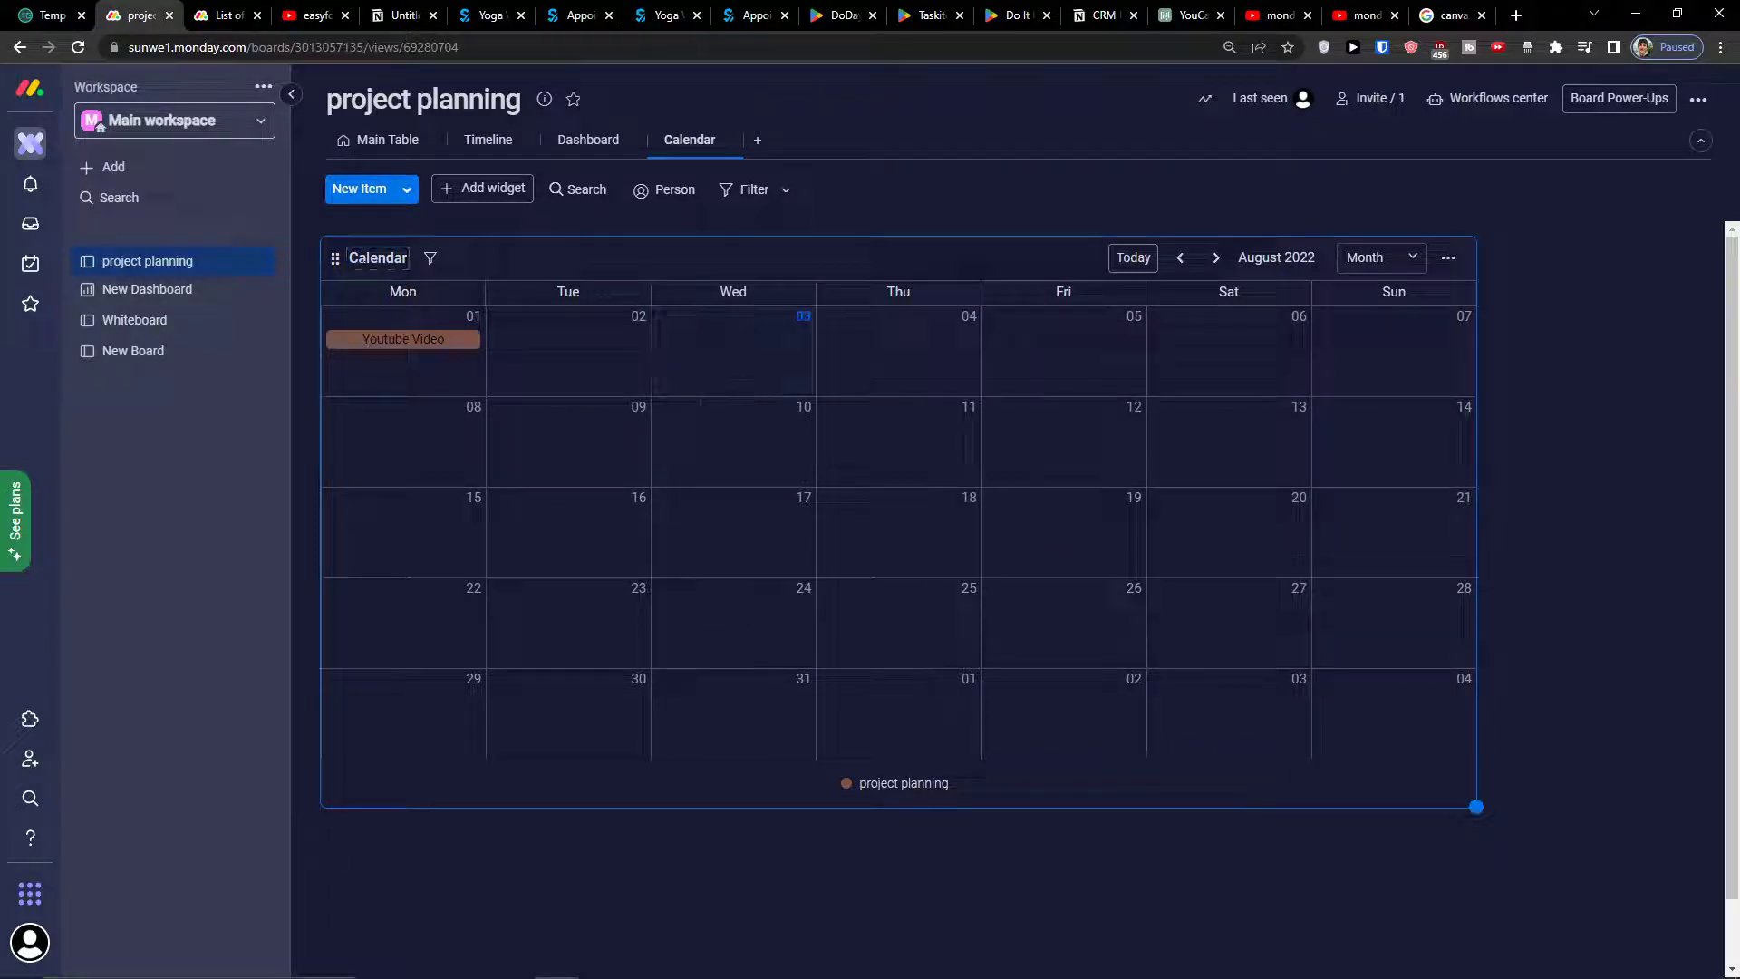
left_click_drag(338, 266, 451, 283)
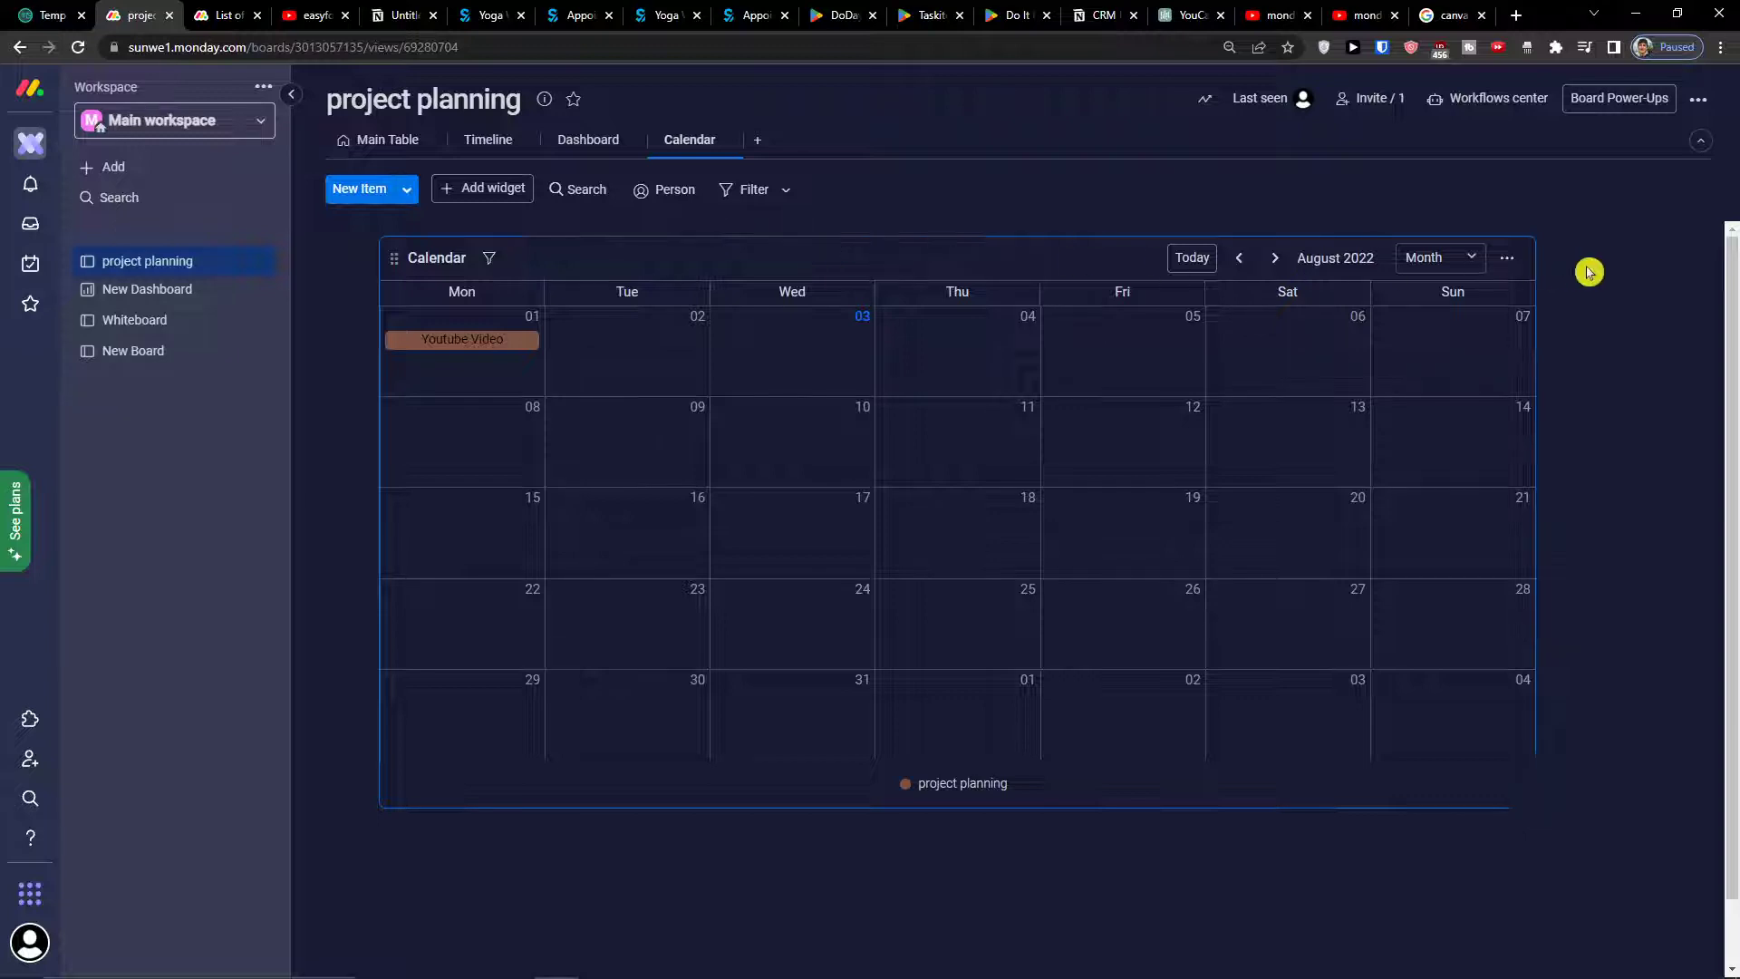
Step: Open the Calendar widget in full screen
left_click(1508, 259)
left_click(1508, 259)
left_click(1507, 259)
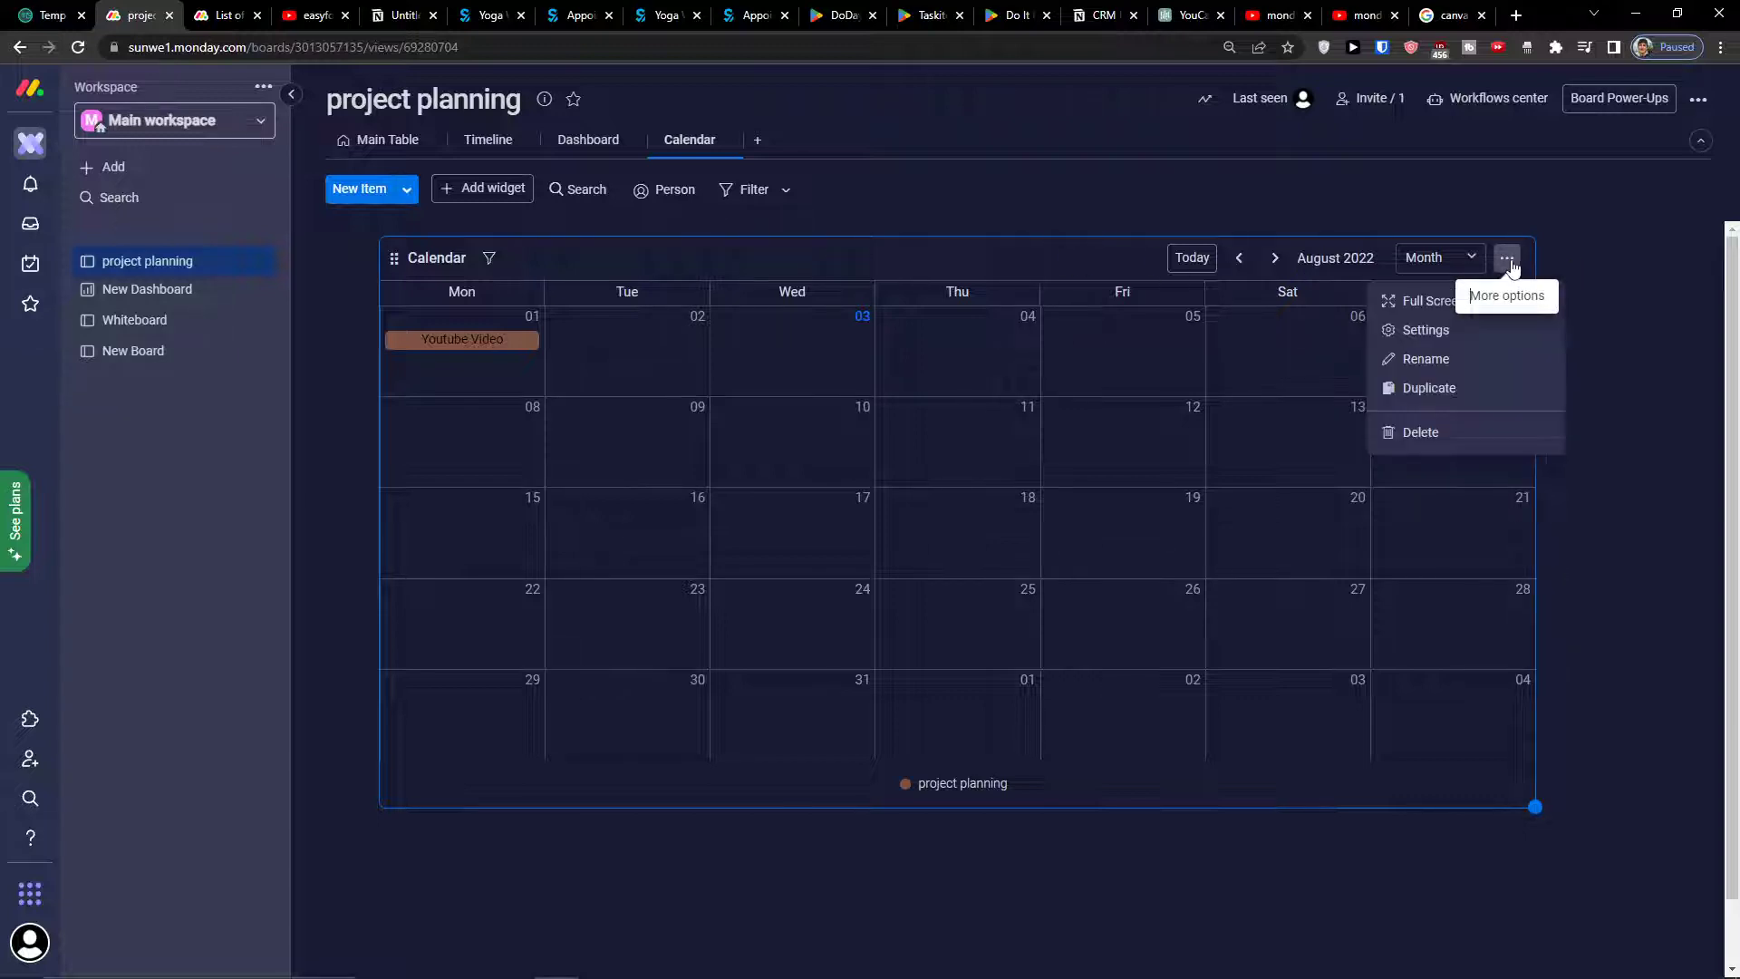
left_click(1455, 302)
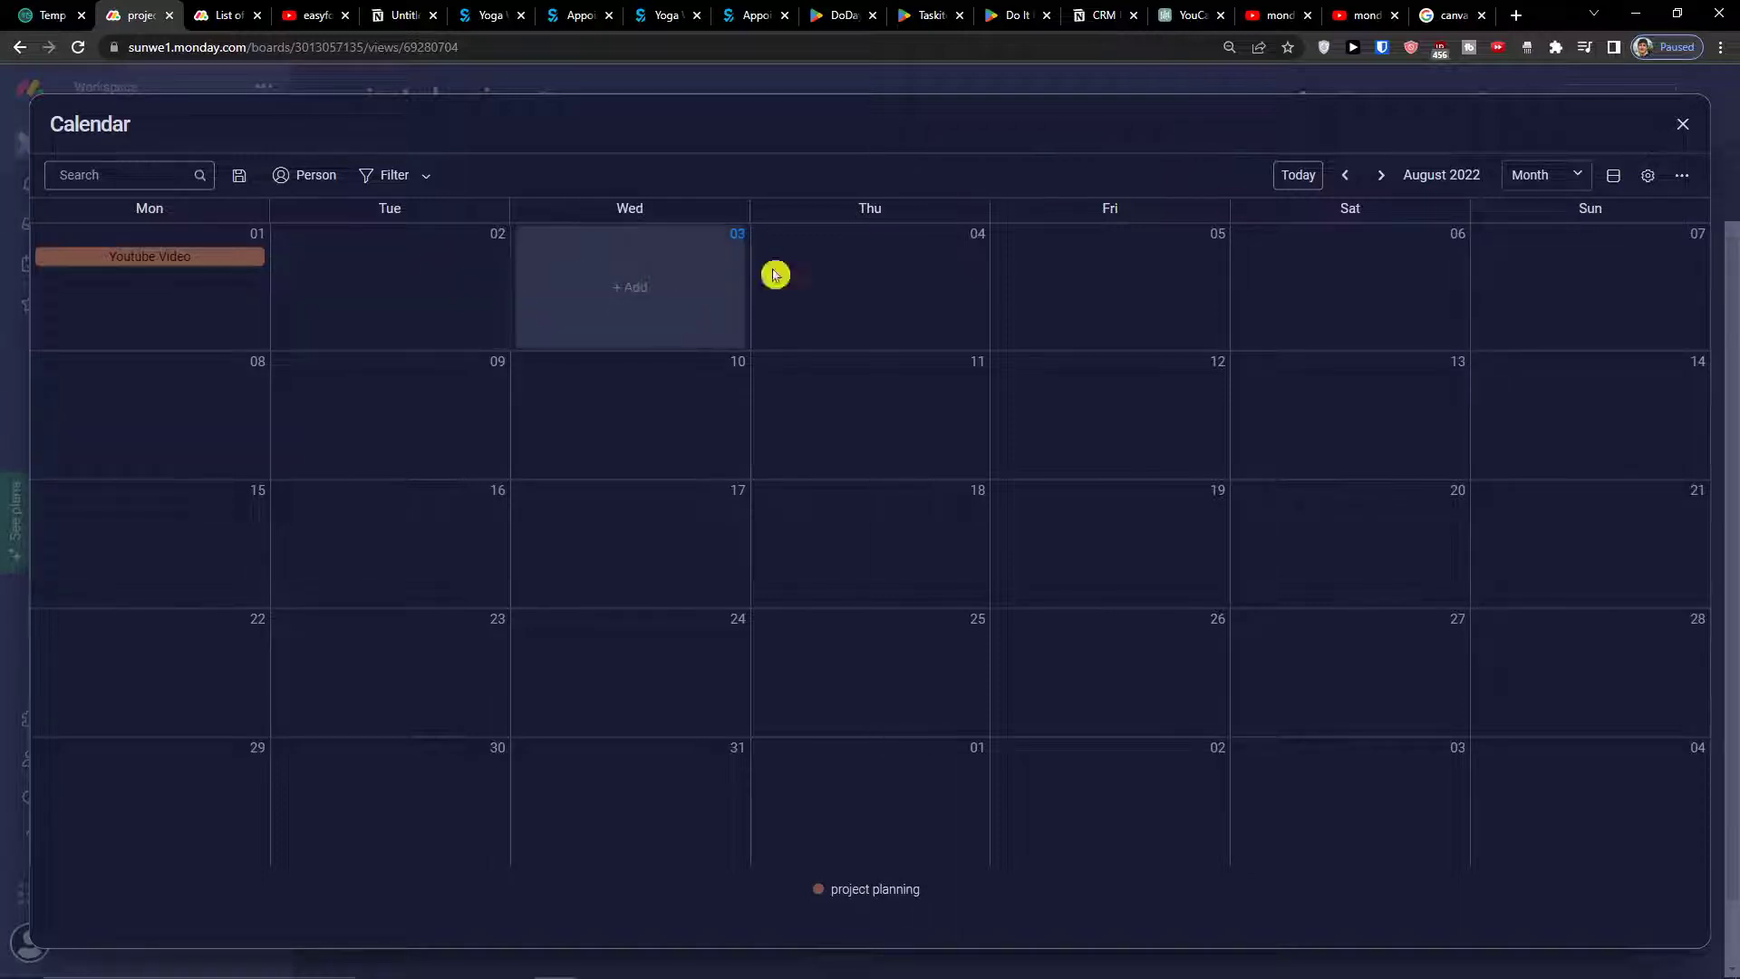
Step: Try to create a calendar item "Youtube Video n.2" with the suggested person, status Working on it and date August 4, 2022
left_click(861, 290)
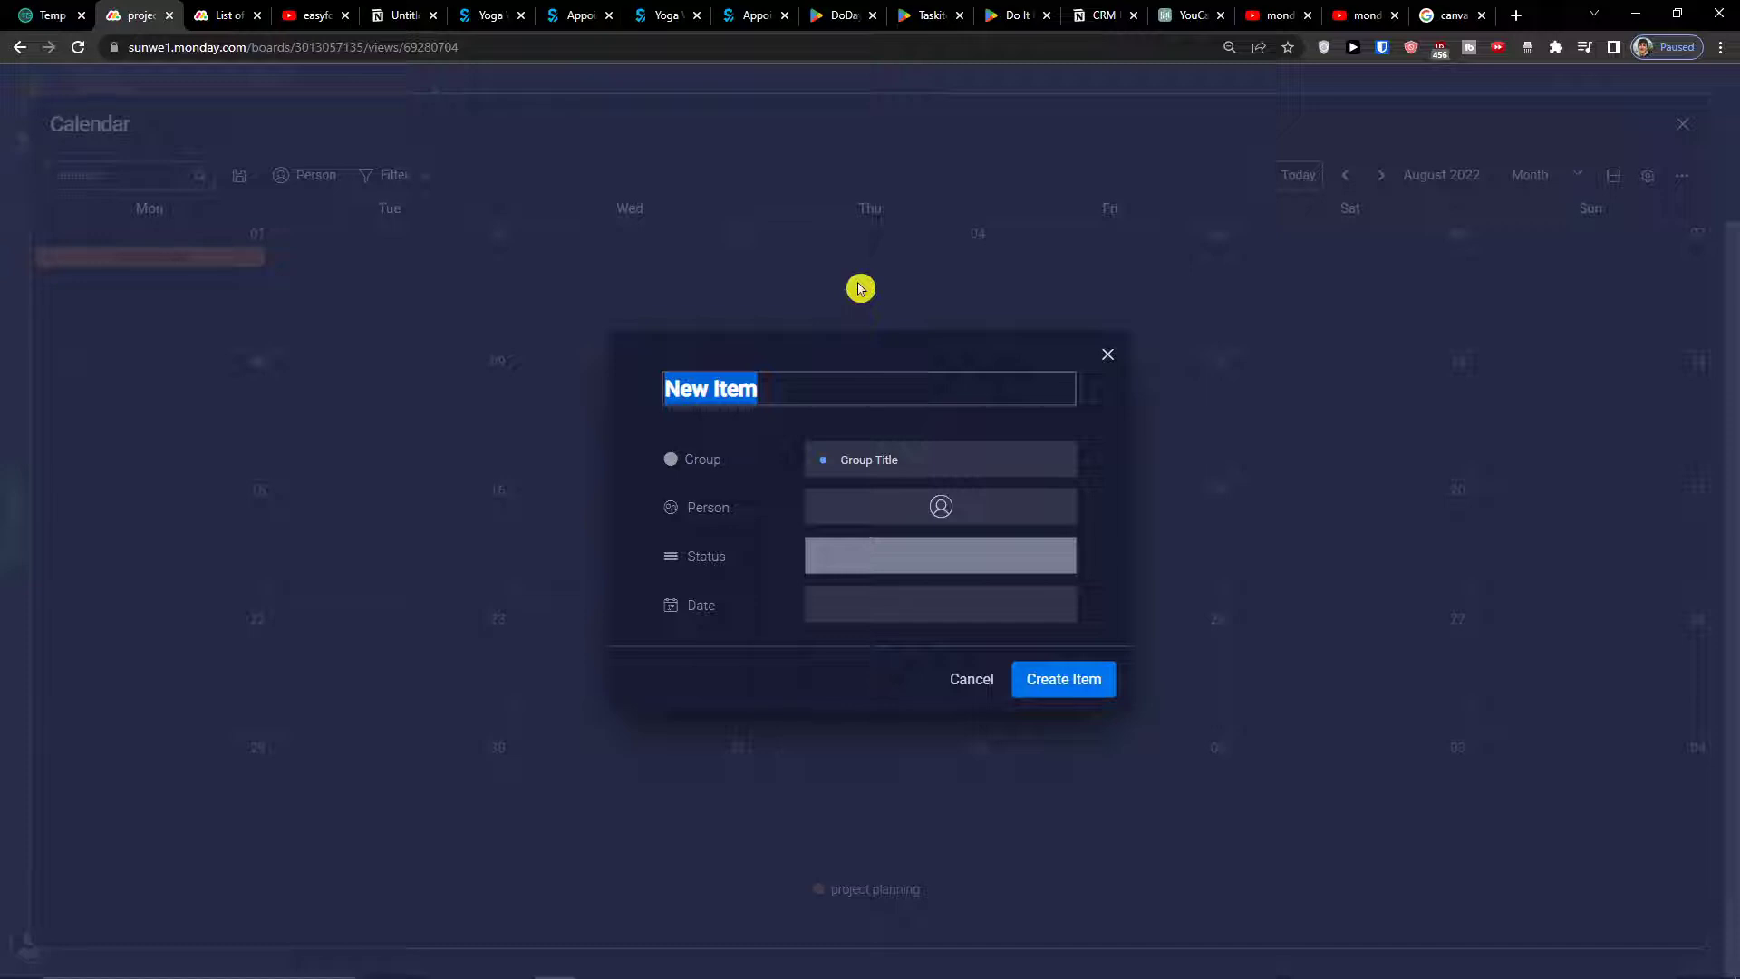
type("Youtube Video n.2")
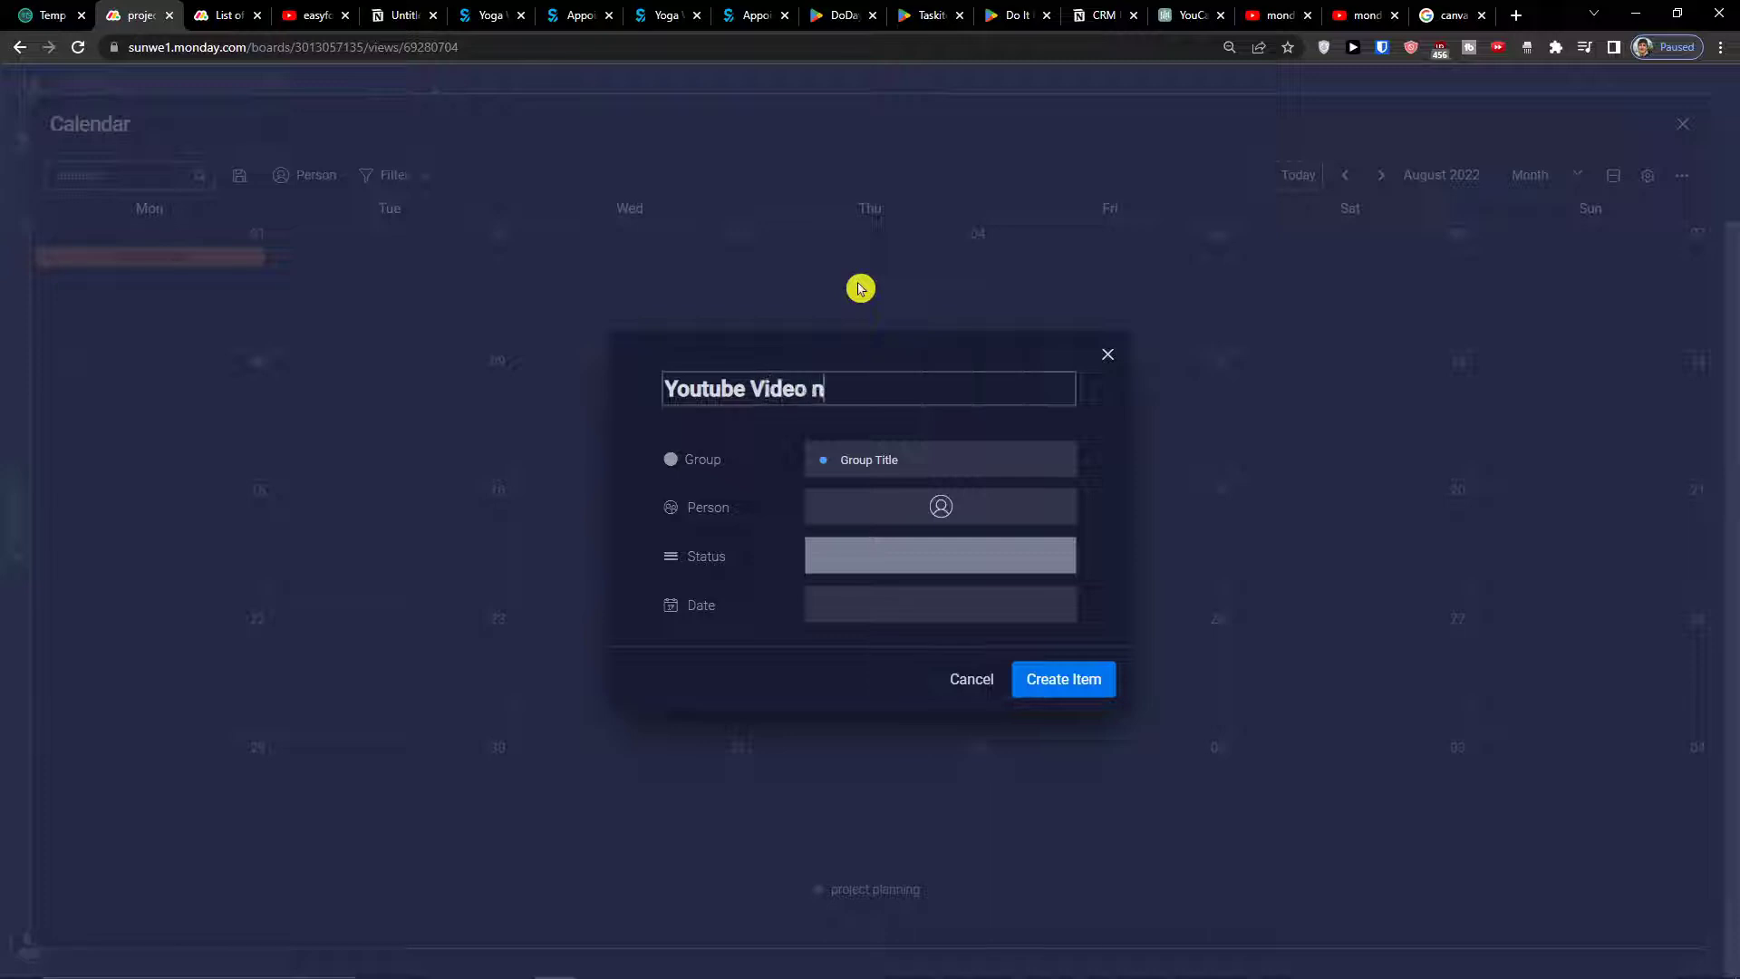
left_click(849, 503)
left_click(868, 646)
left_click(870, 567)
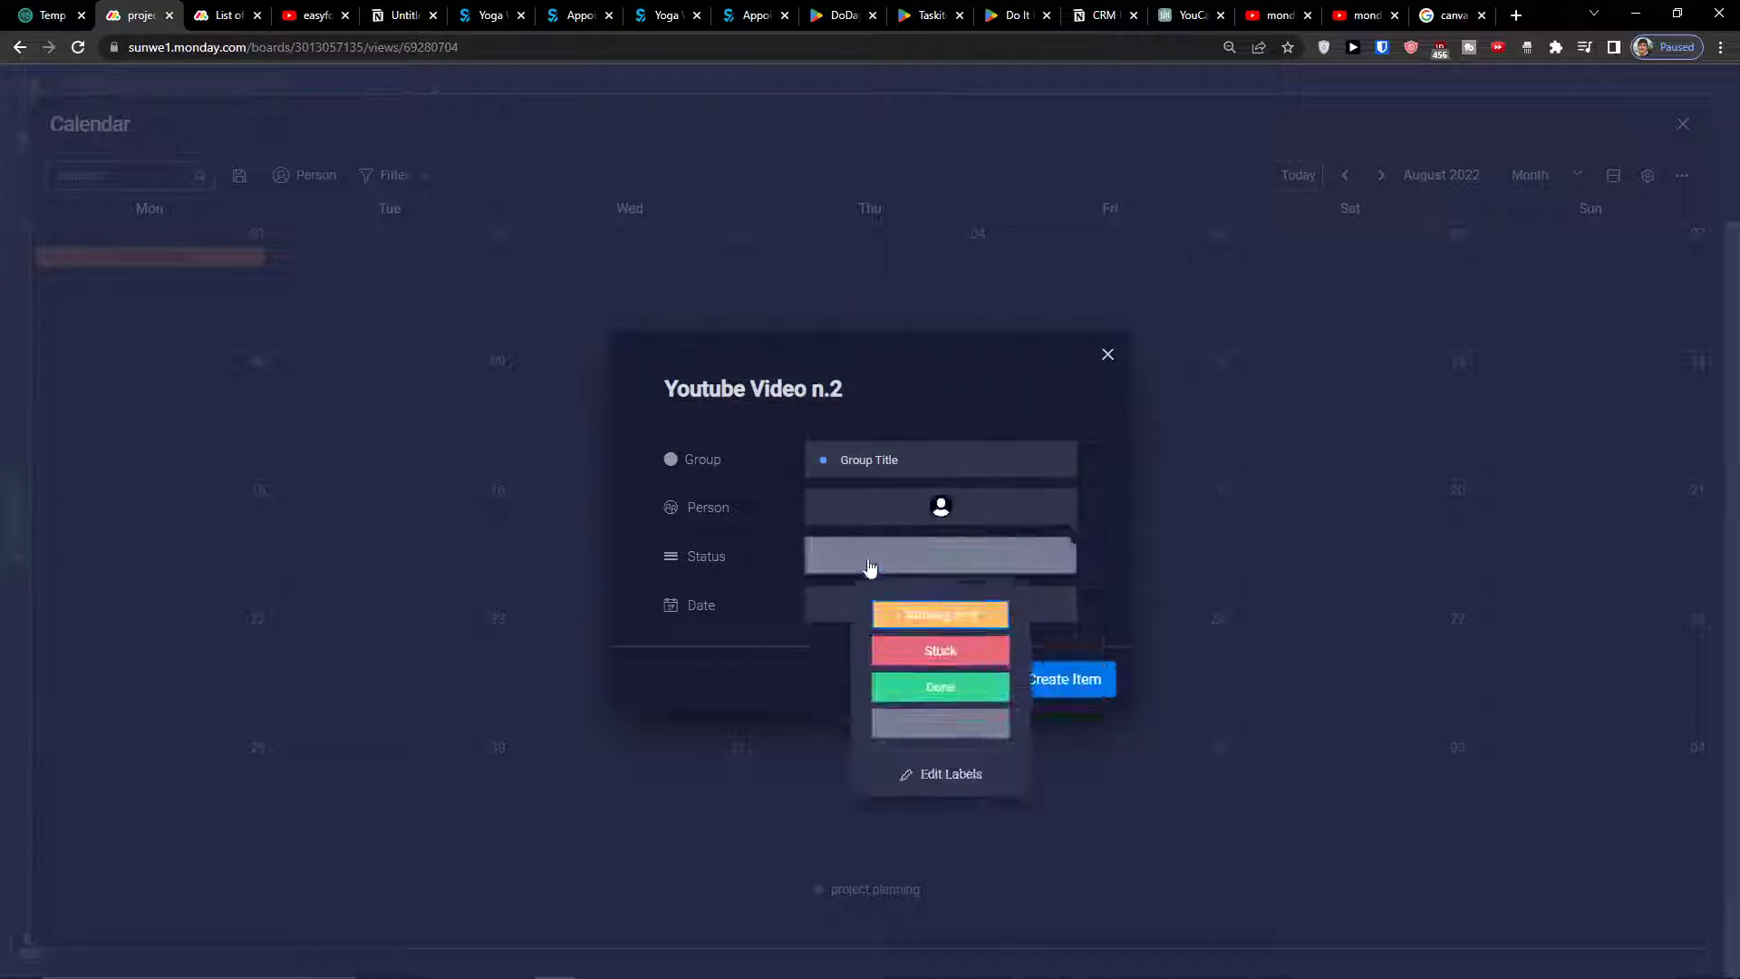
left_click(923, 599)
left_click(934, 556)
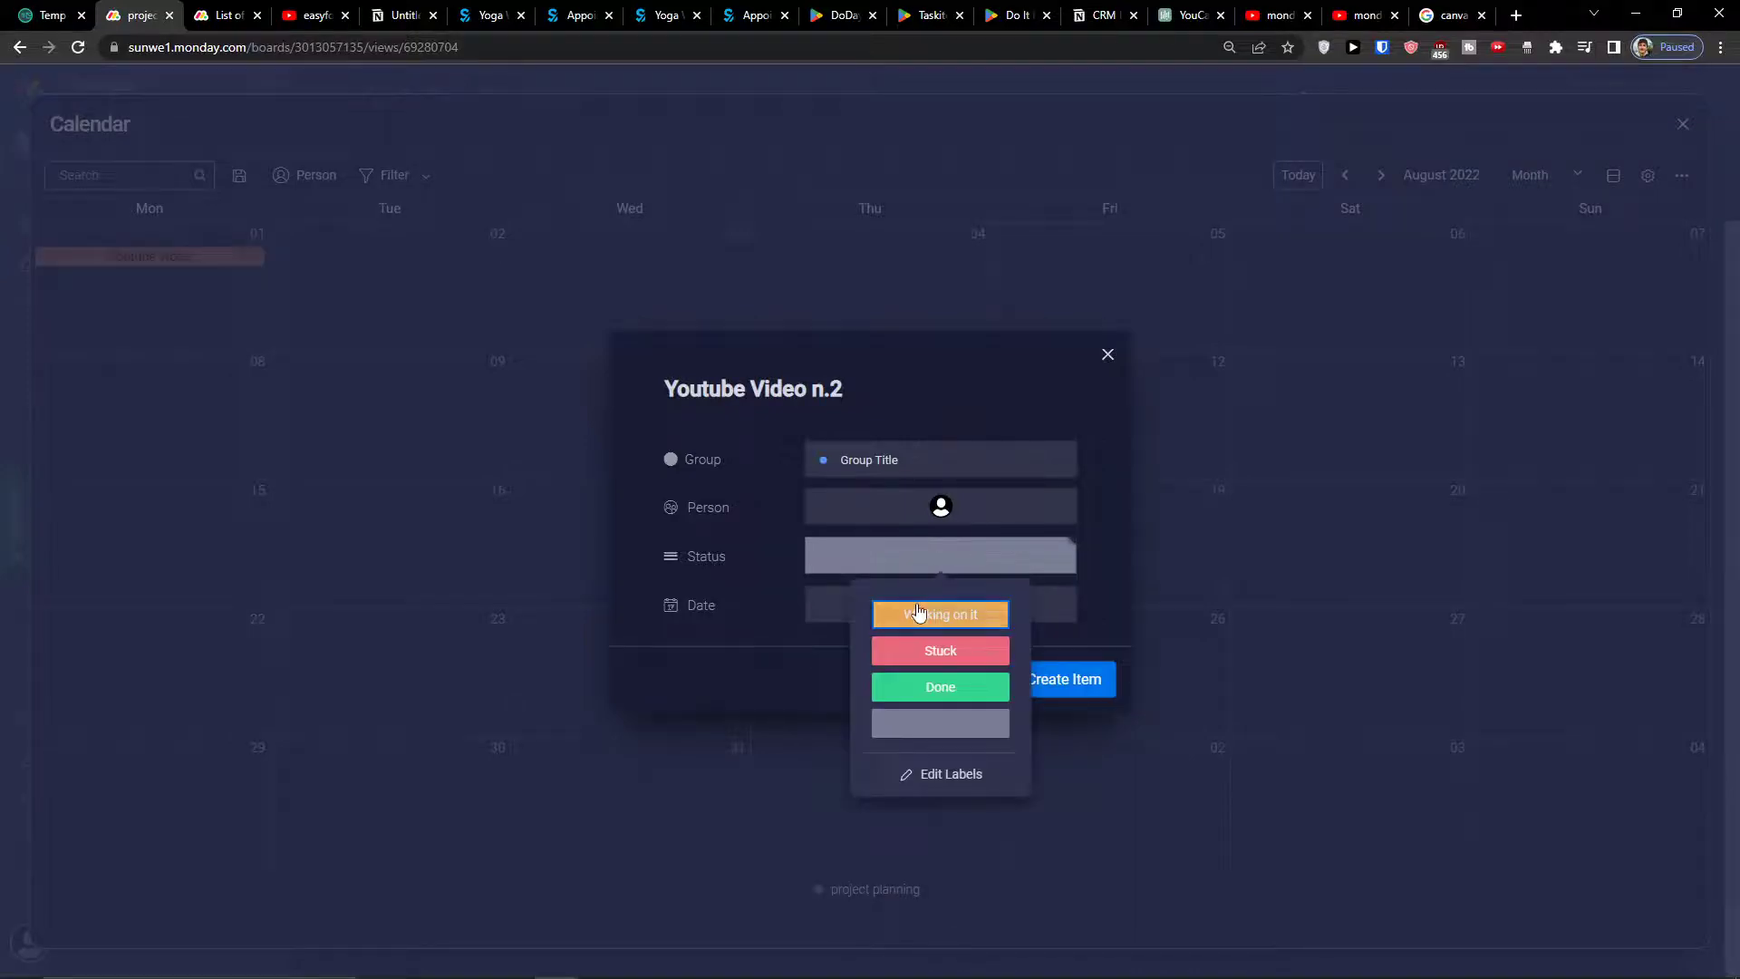
left_click(940, 610)
left_click(906, 604)
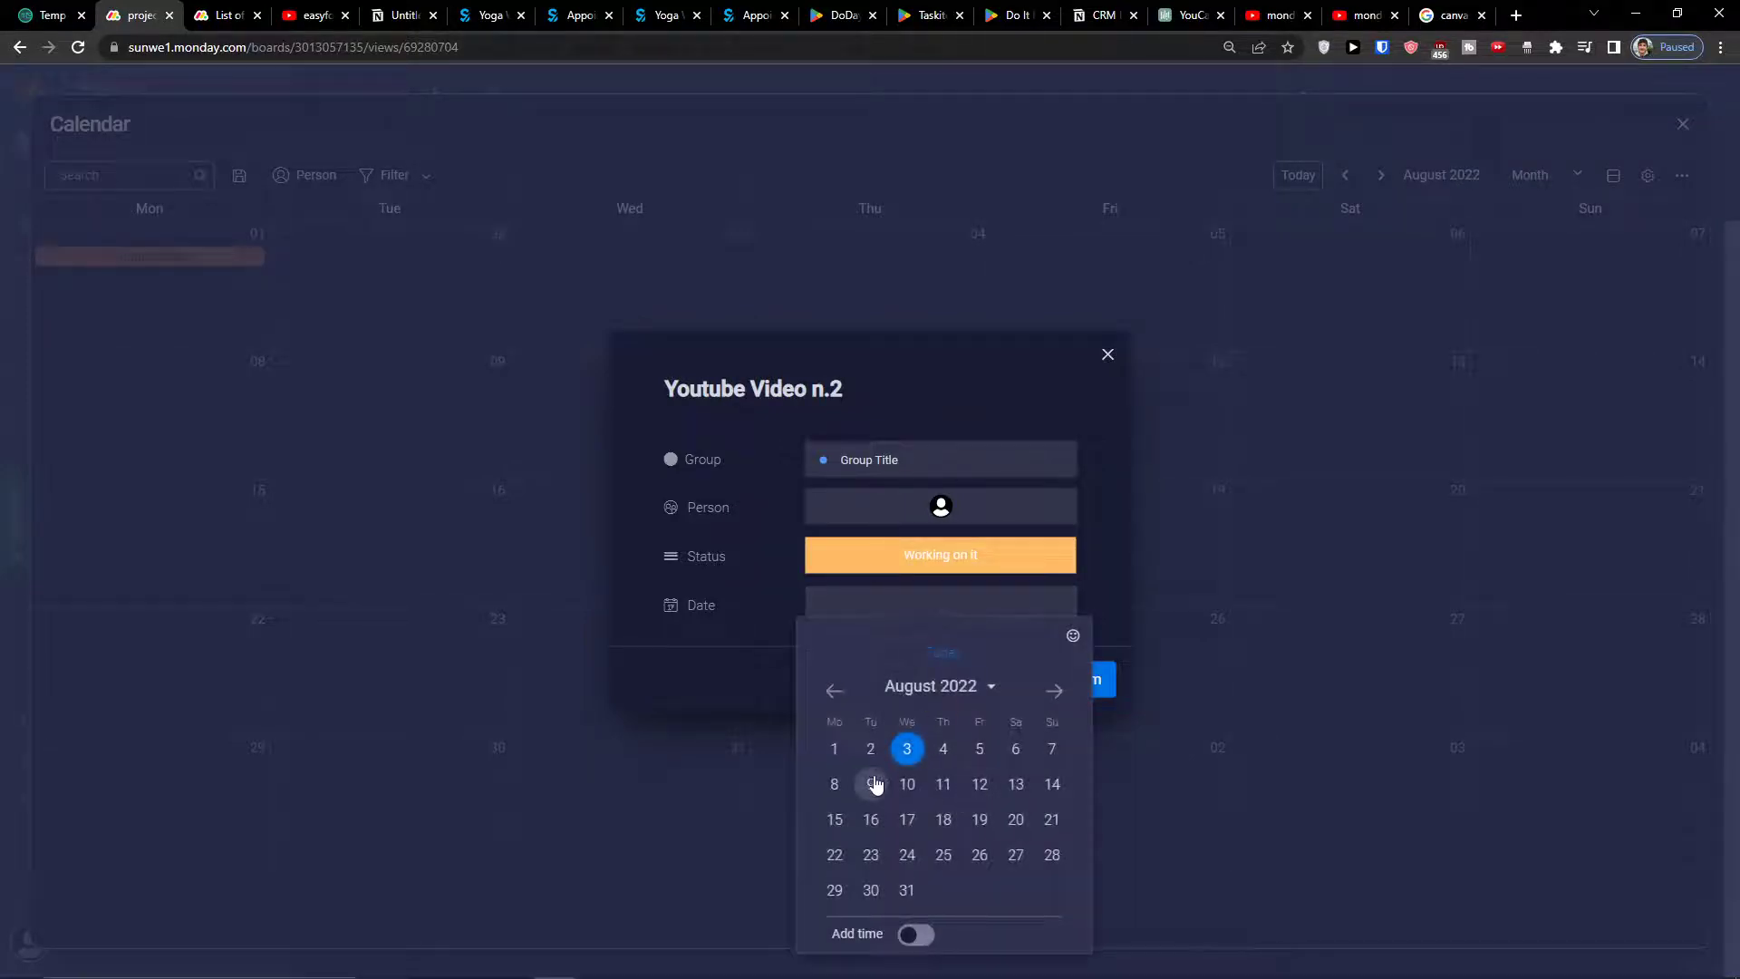
left_click(941, 749)
left_click(1067, 682)
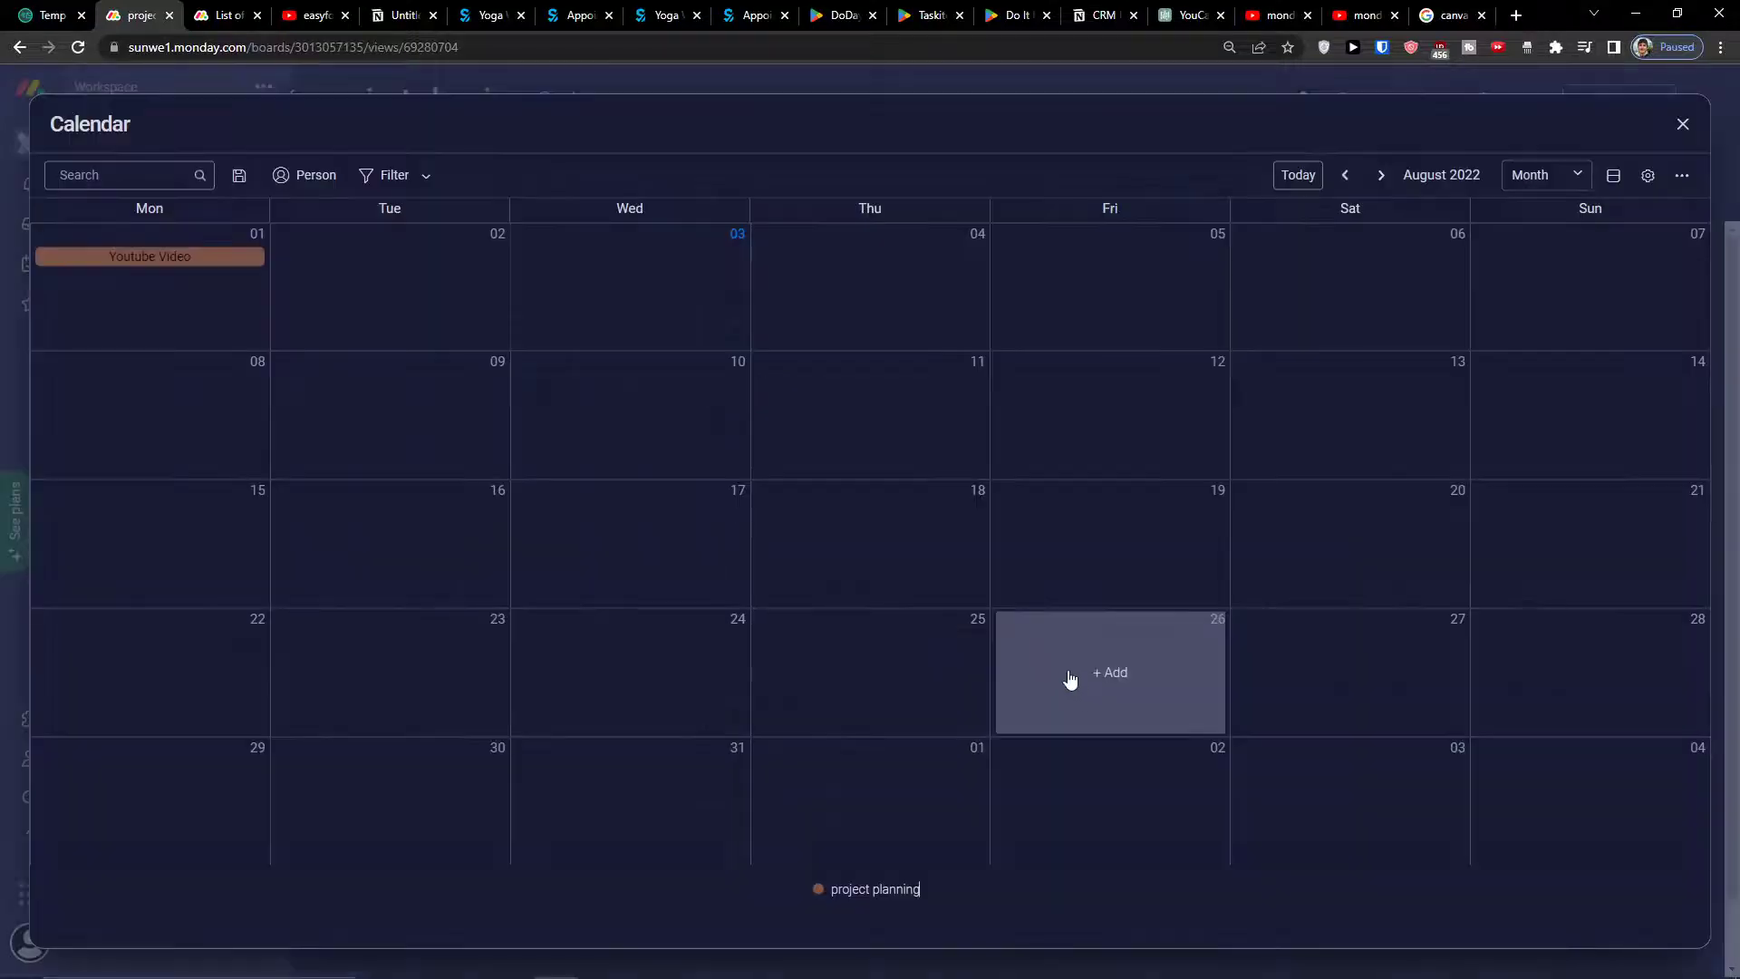
Step: View the details of the Youtube Video item on August 1 and close them
left_click(288, 175)
left_click(216, 306)
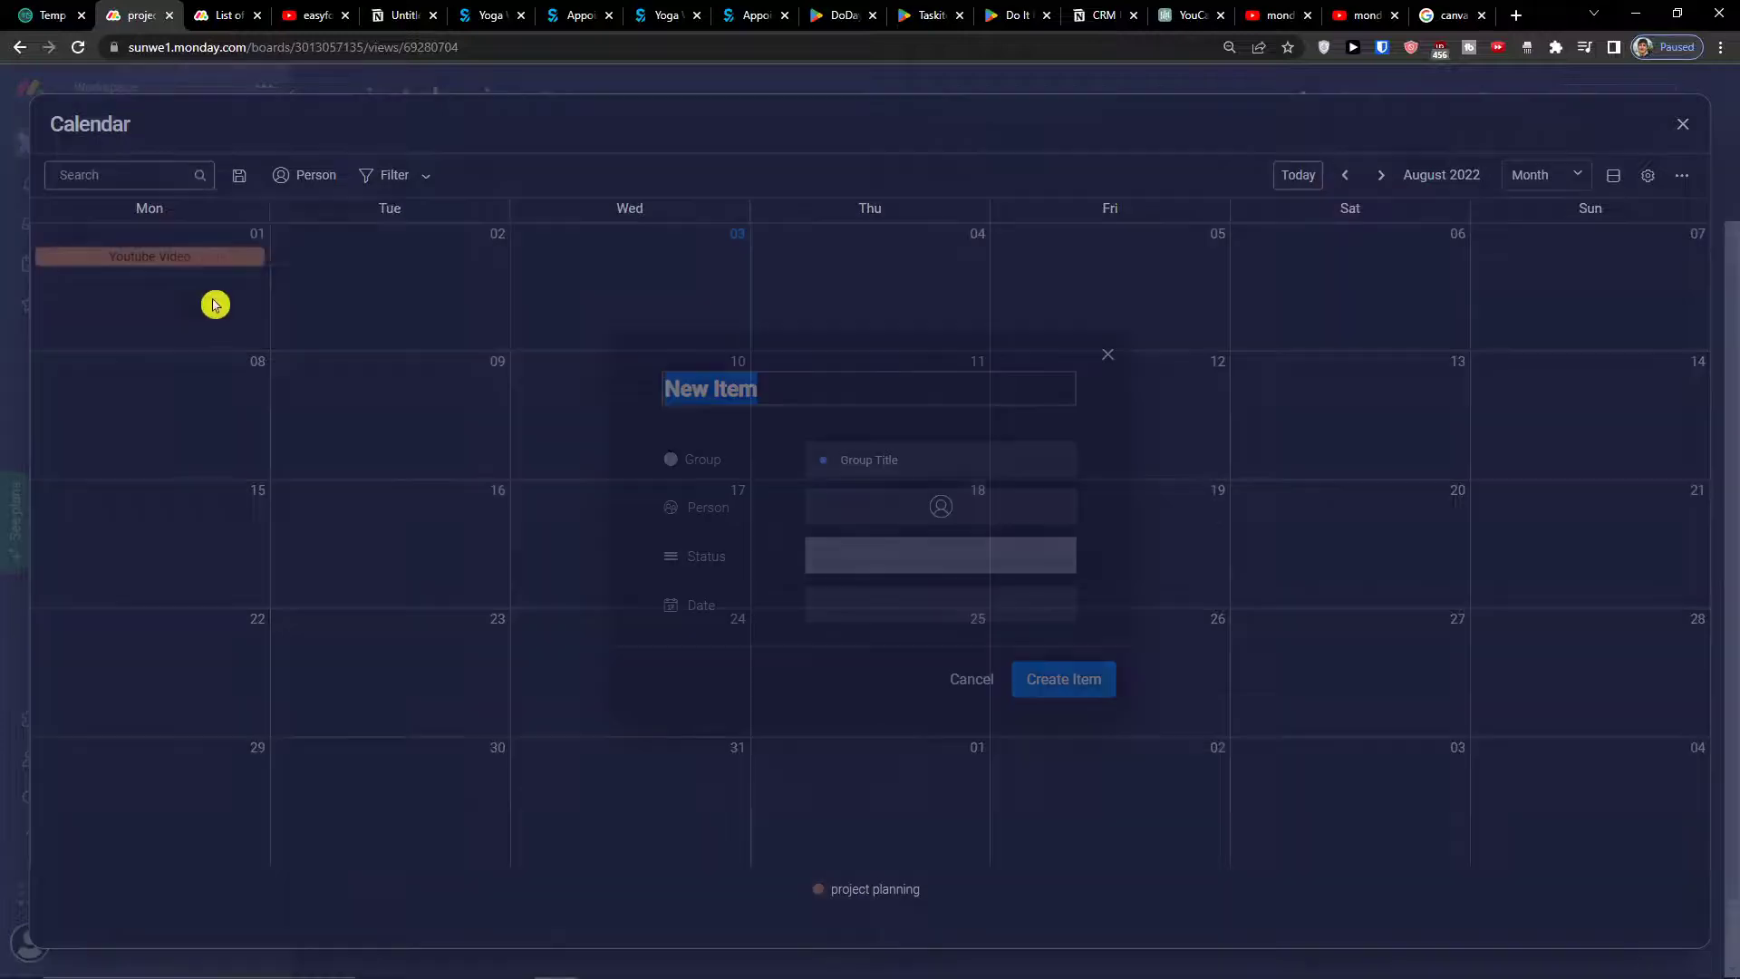
left_click(1107, 355)
left_click(139, 258)
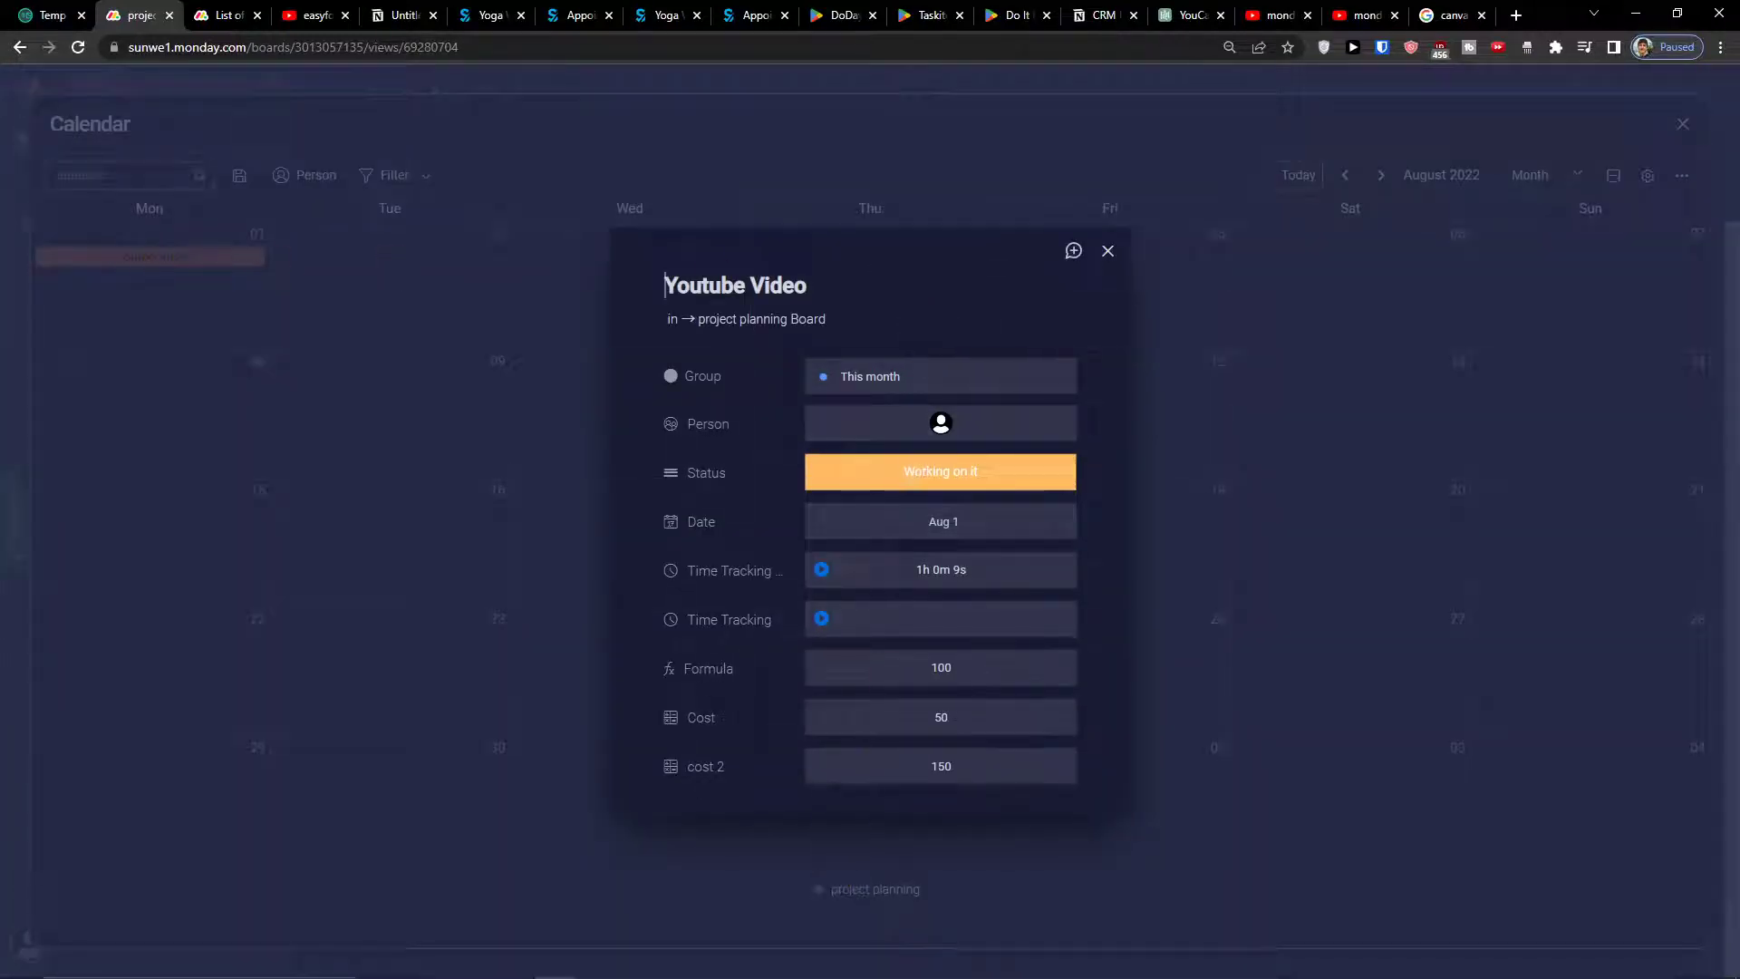
left_click(1217, 328)
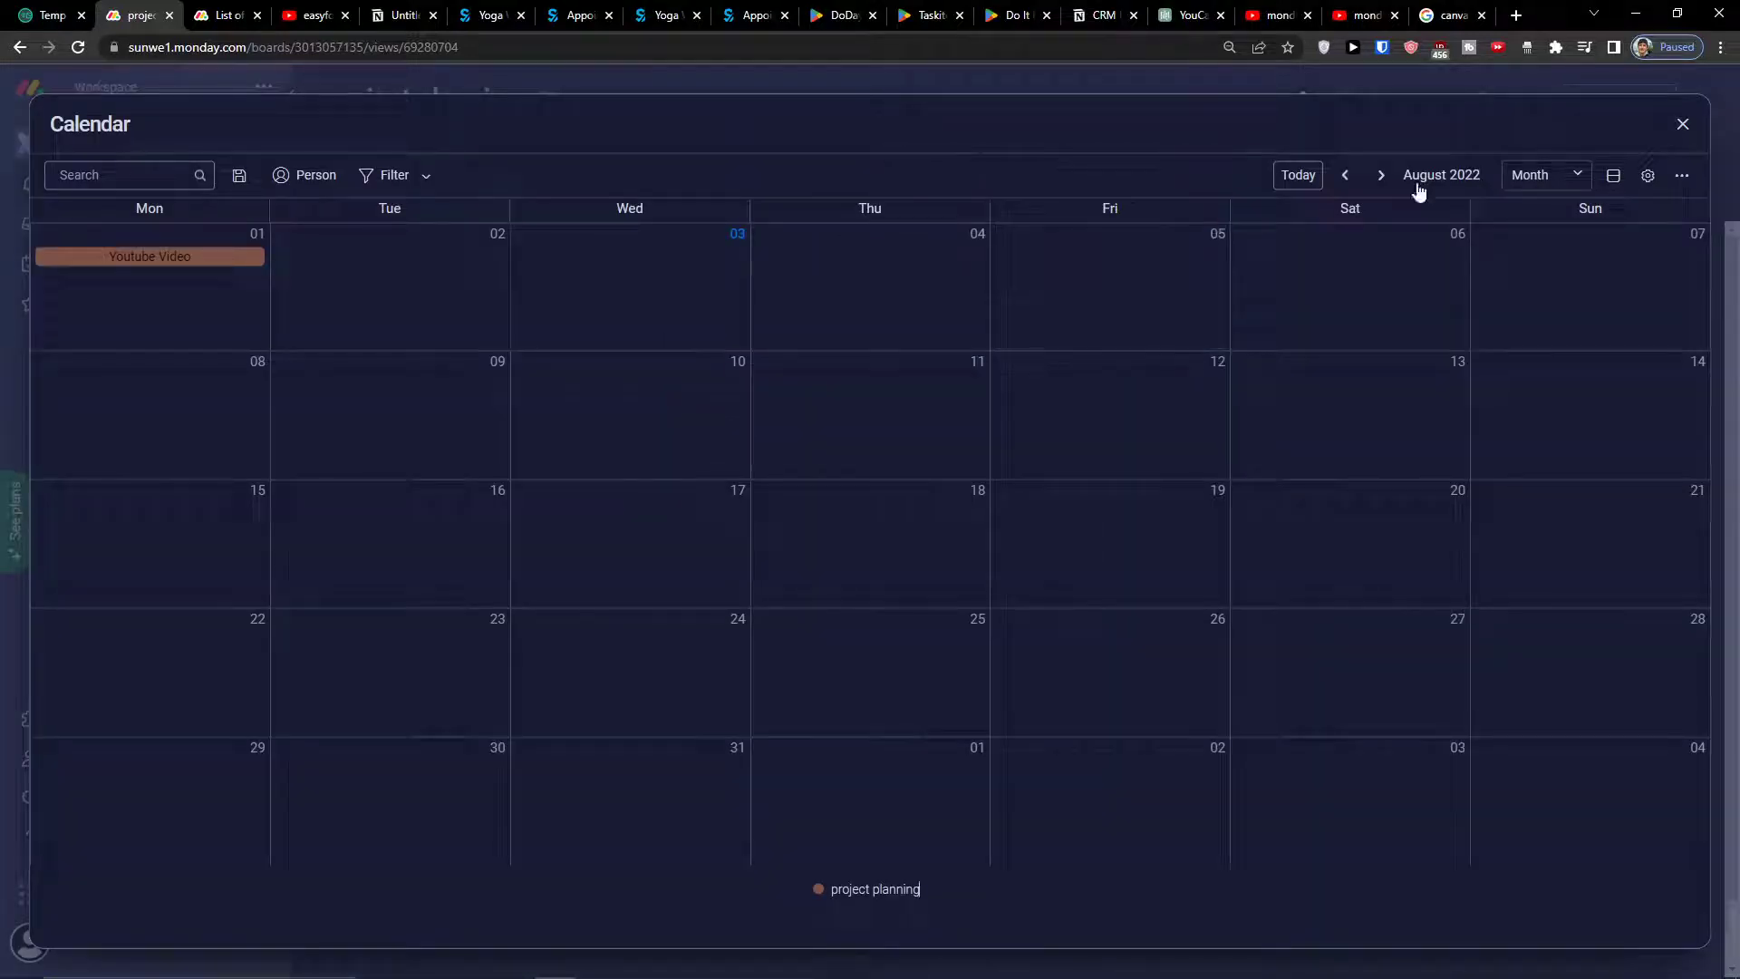
Step: Set the calendar to color project planning items by Person and look over its additional settings and group choices
left_click(1642, 180)
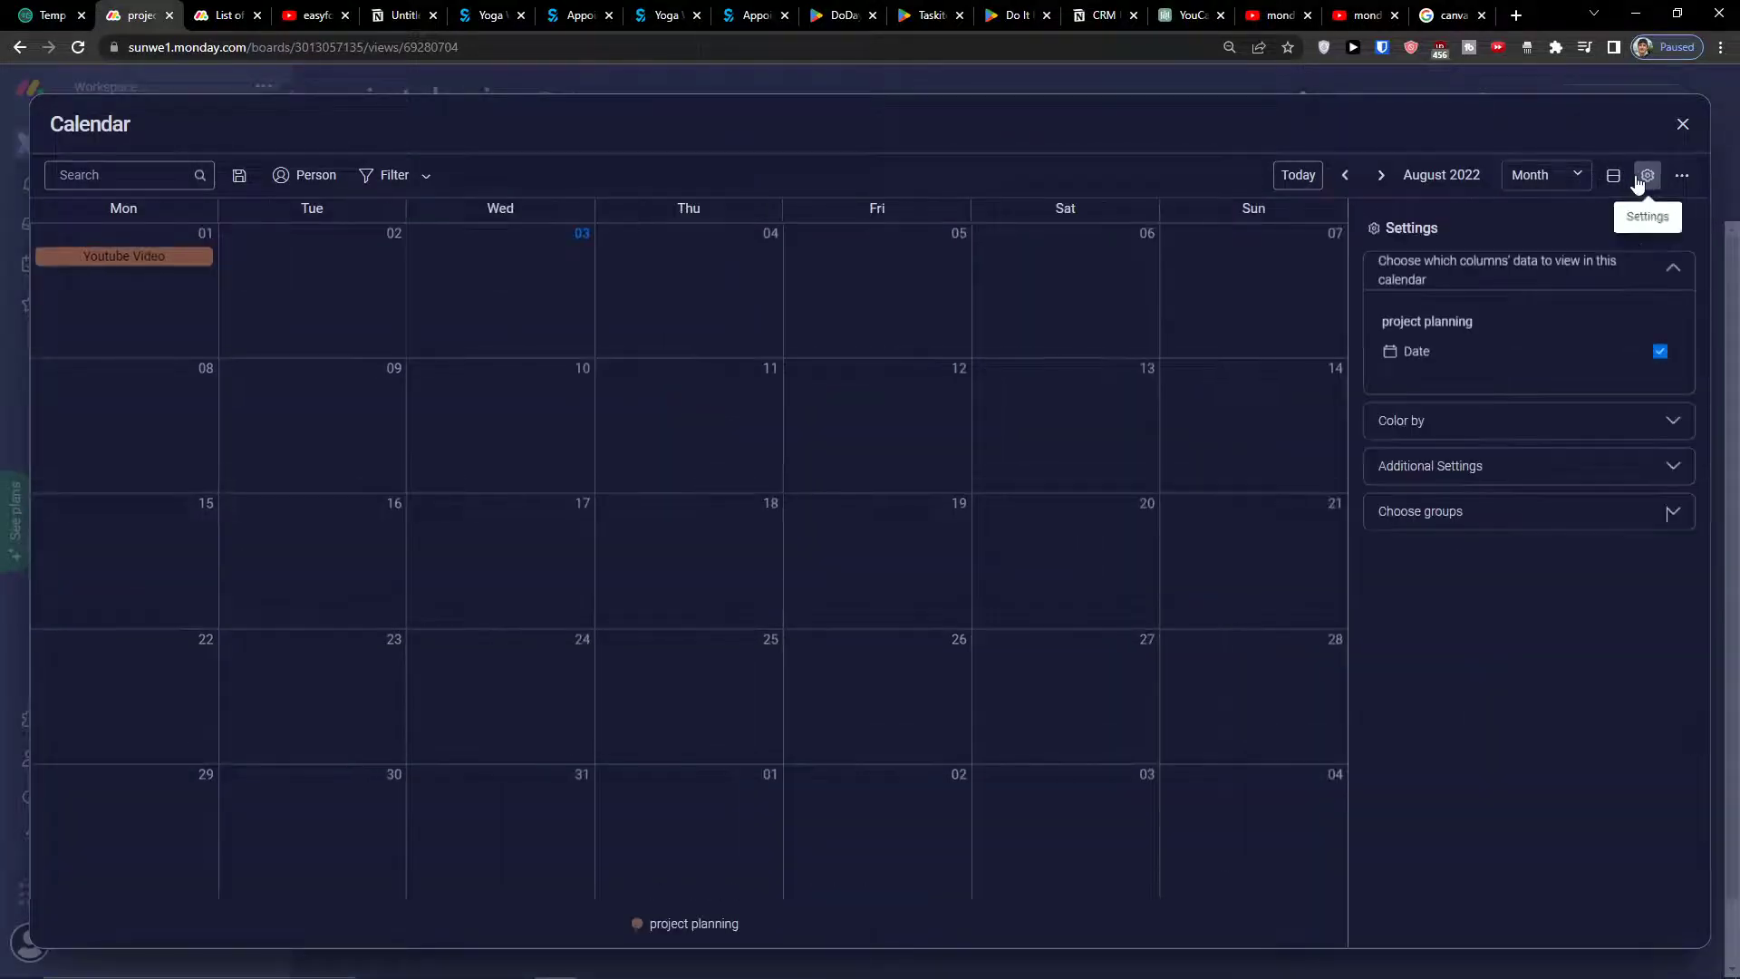
left_click(1524, 420)
left_click(1518, 418)
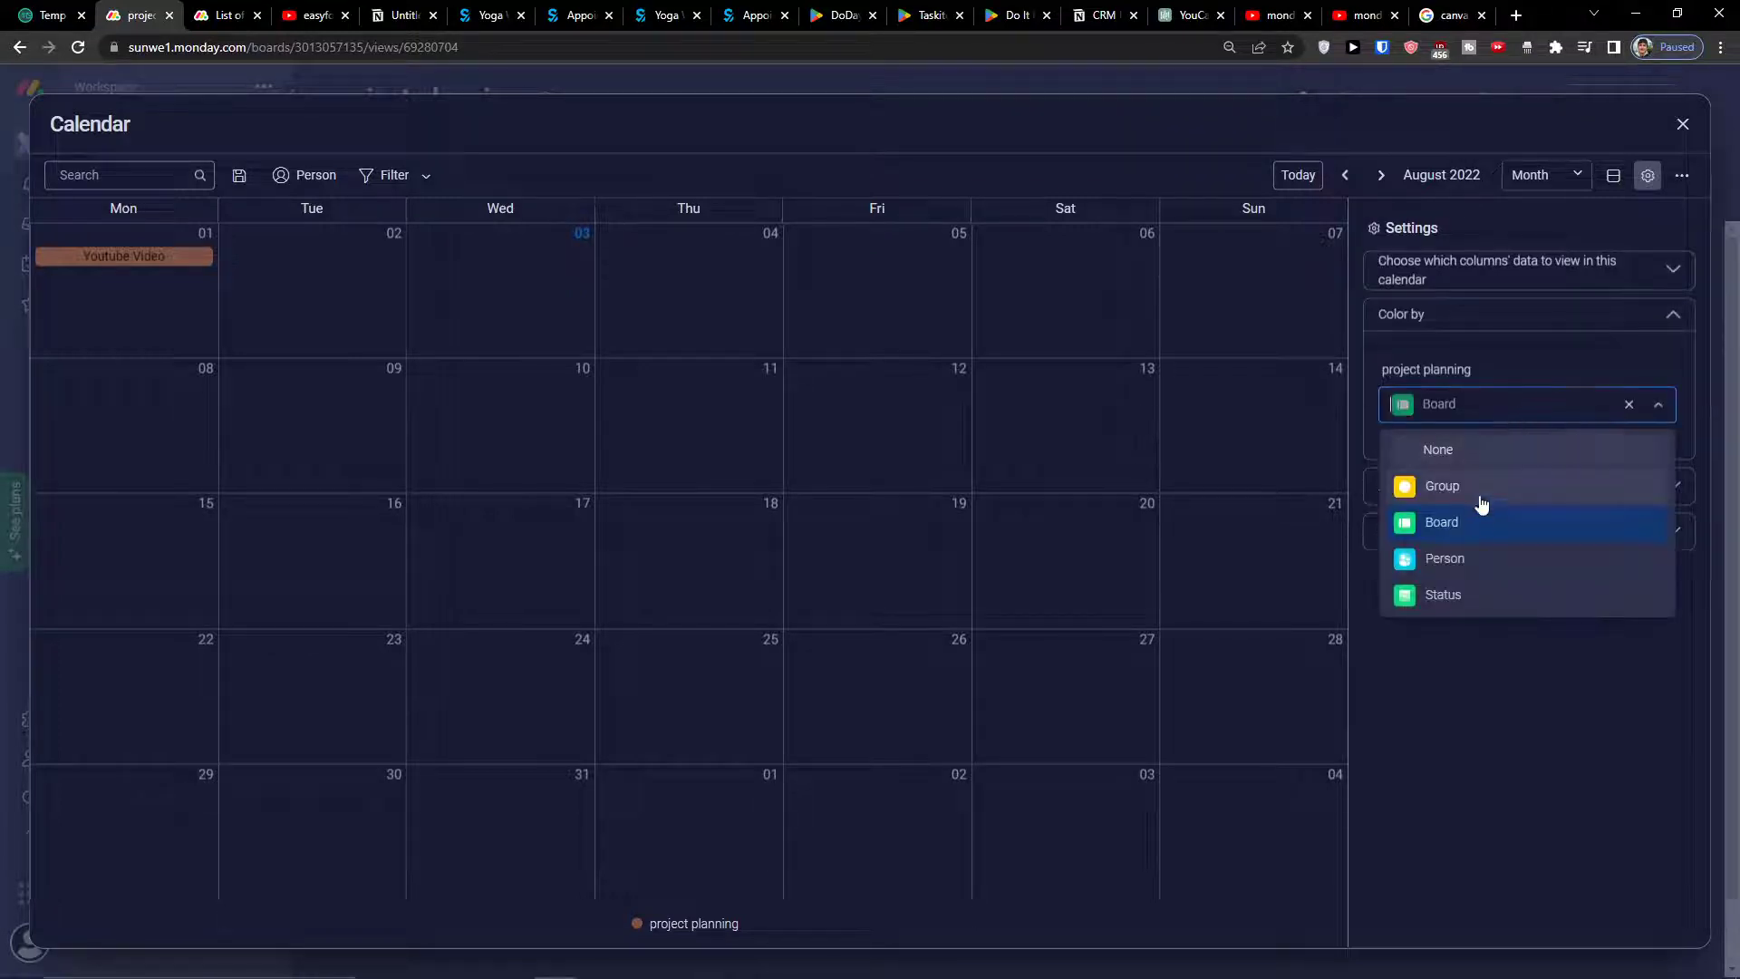
left_click(1477, 419)
left_click(1473, 410)
left_click(1439, 555)
left_click(1478, 412)
left_click(1477, 413)
left_click(1477, 489)
left_click(1474, 522)
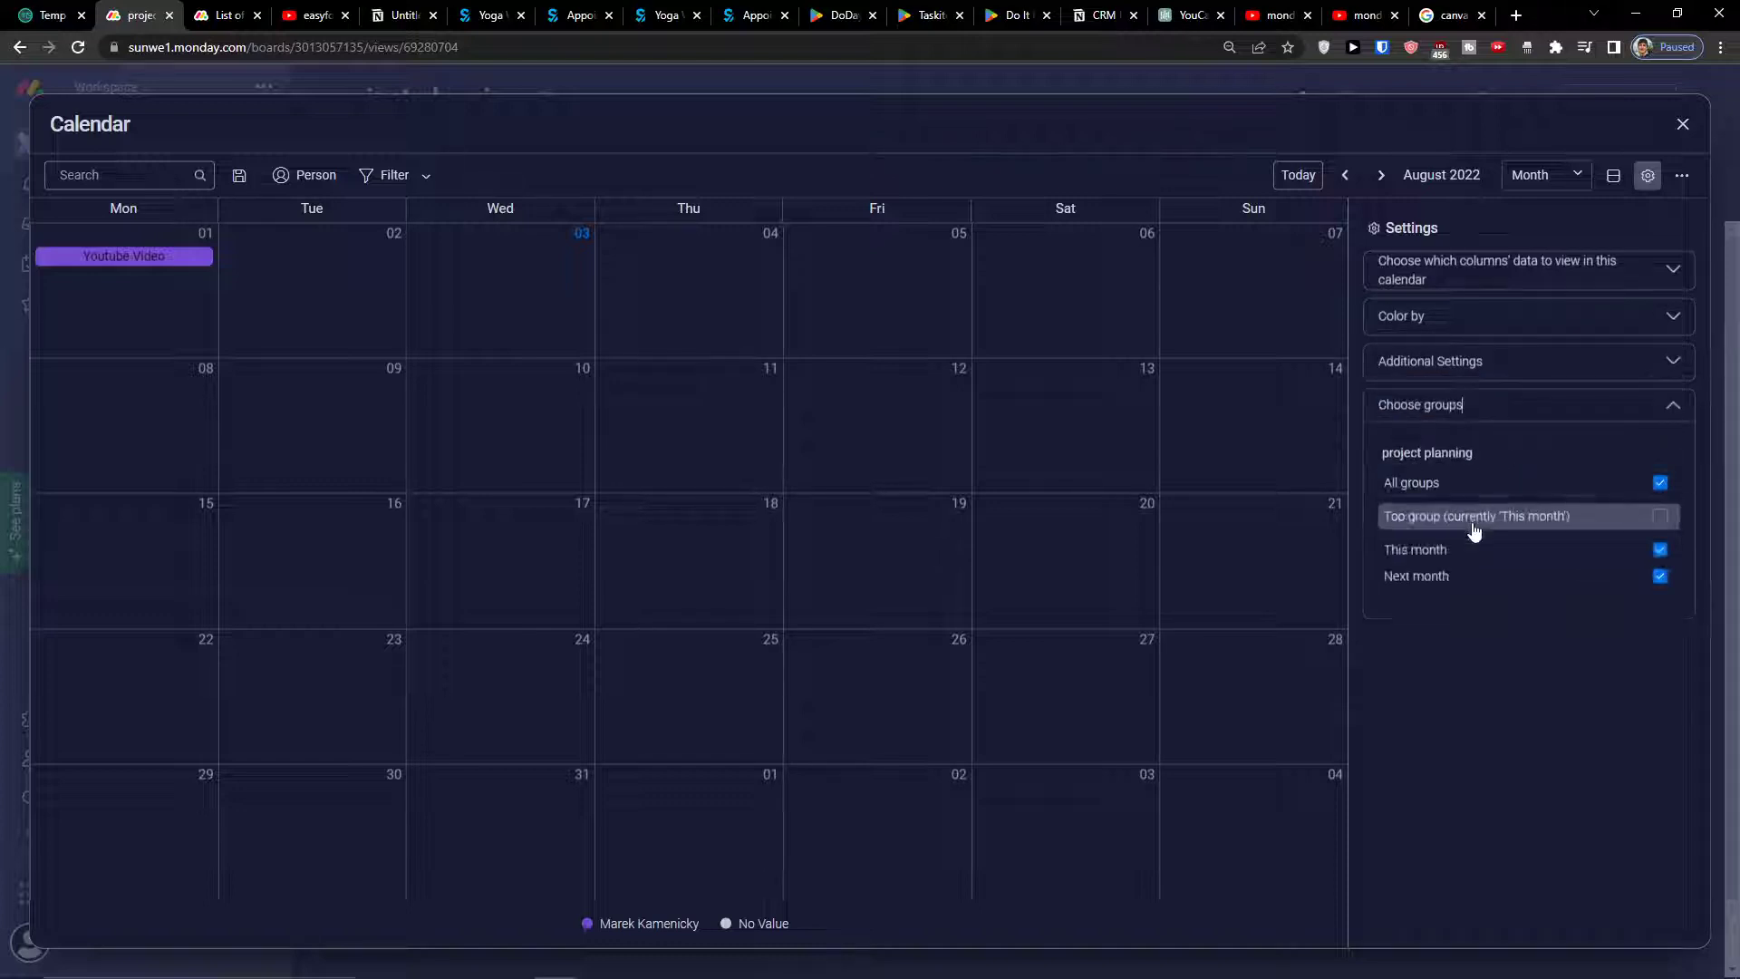
left_click(1487, 328)
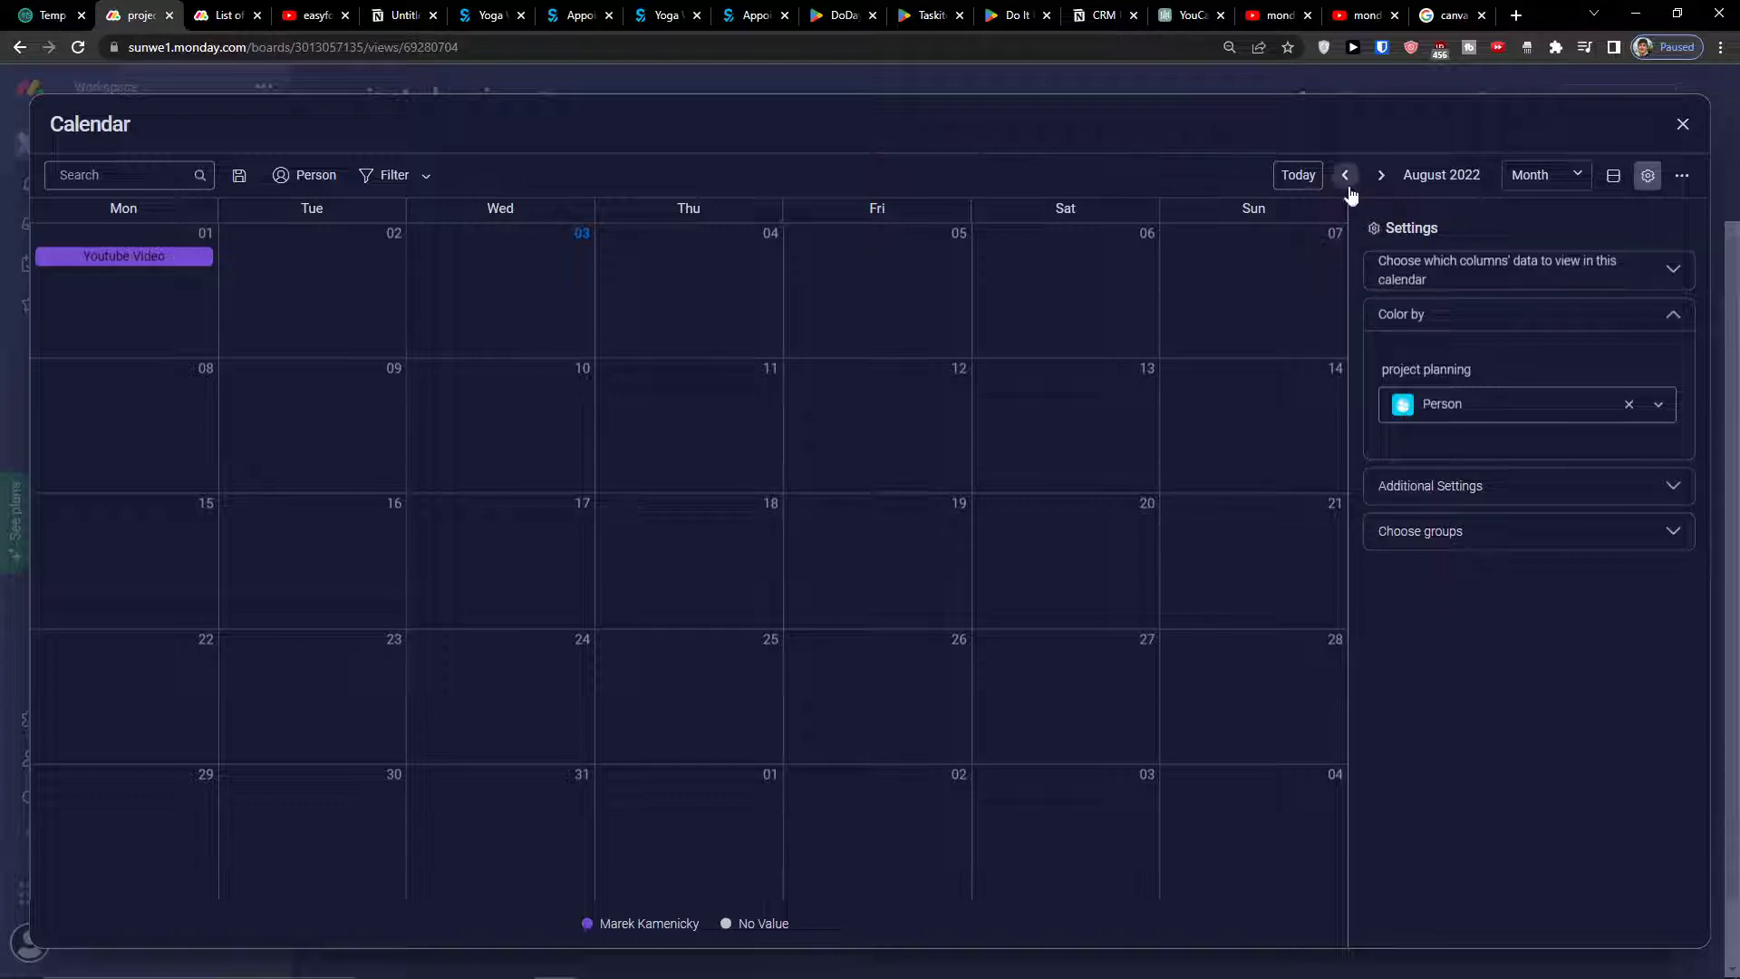
Step: Create an item "Youtube n.3" on August 4 in the This month group, with the suggested person and status Working on it
left_click(666, 352)
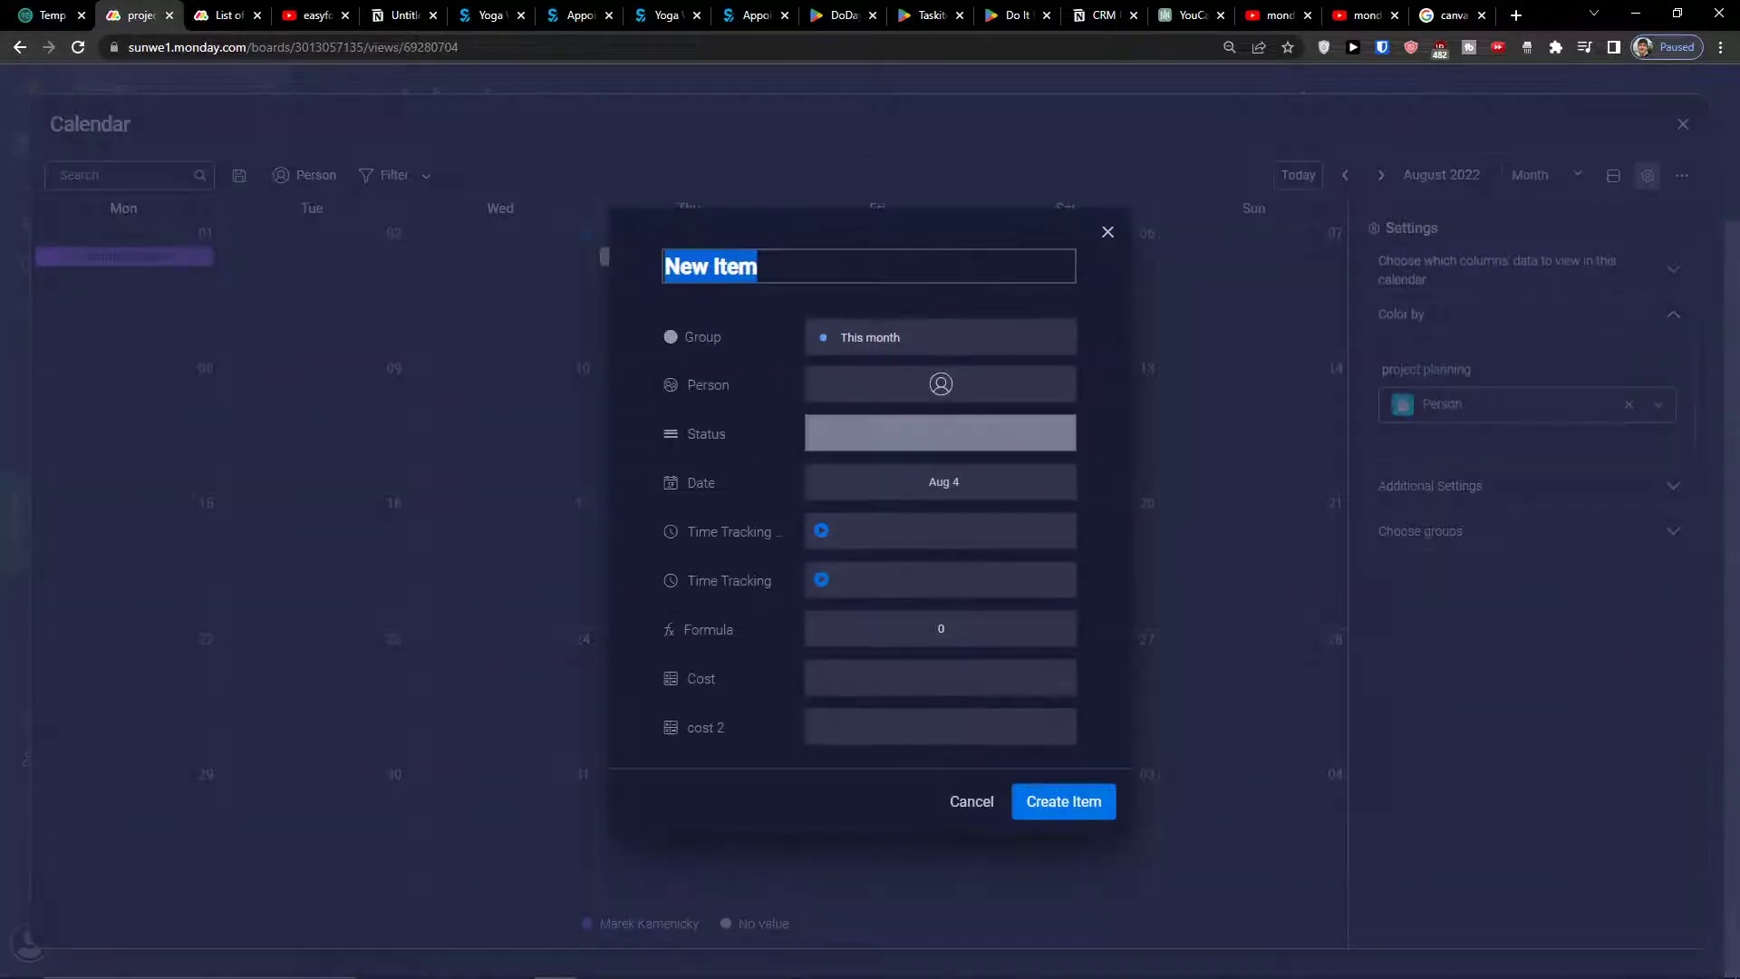
left_click(1108, 232)
left_click(683, 297)
type("Youtube n.3")
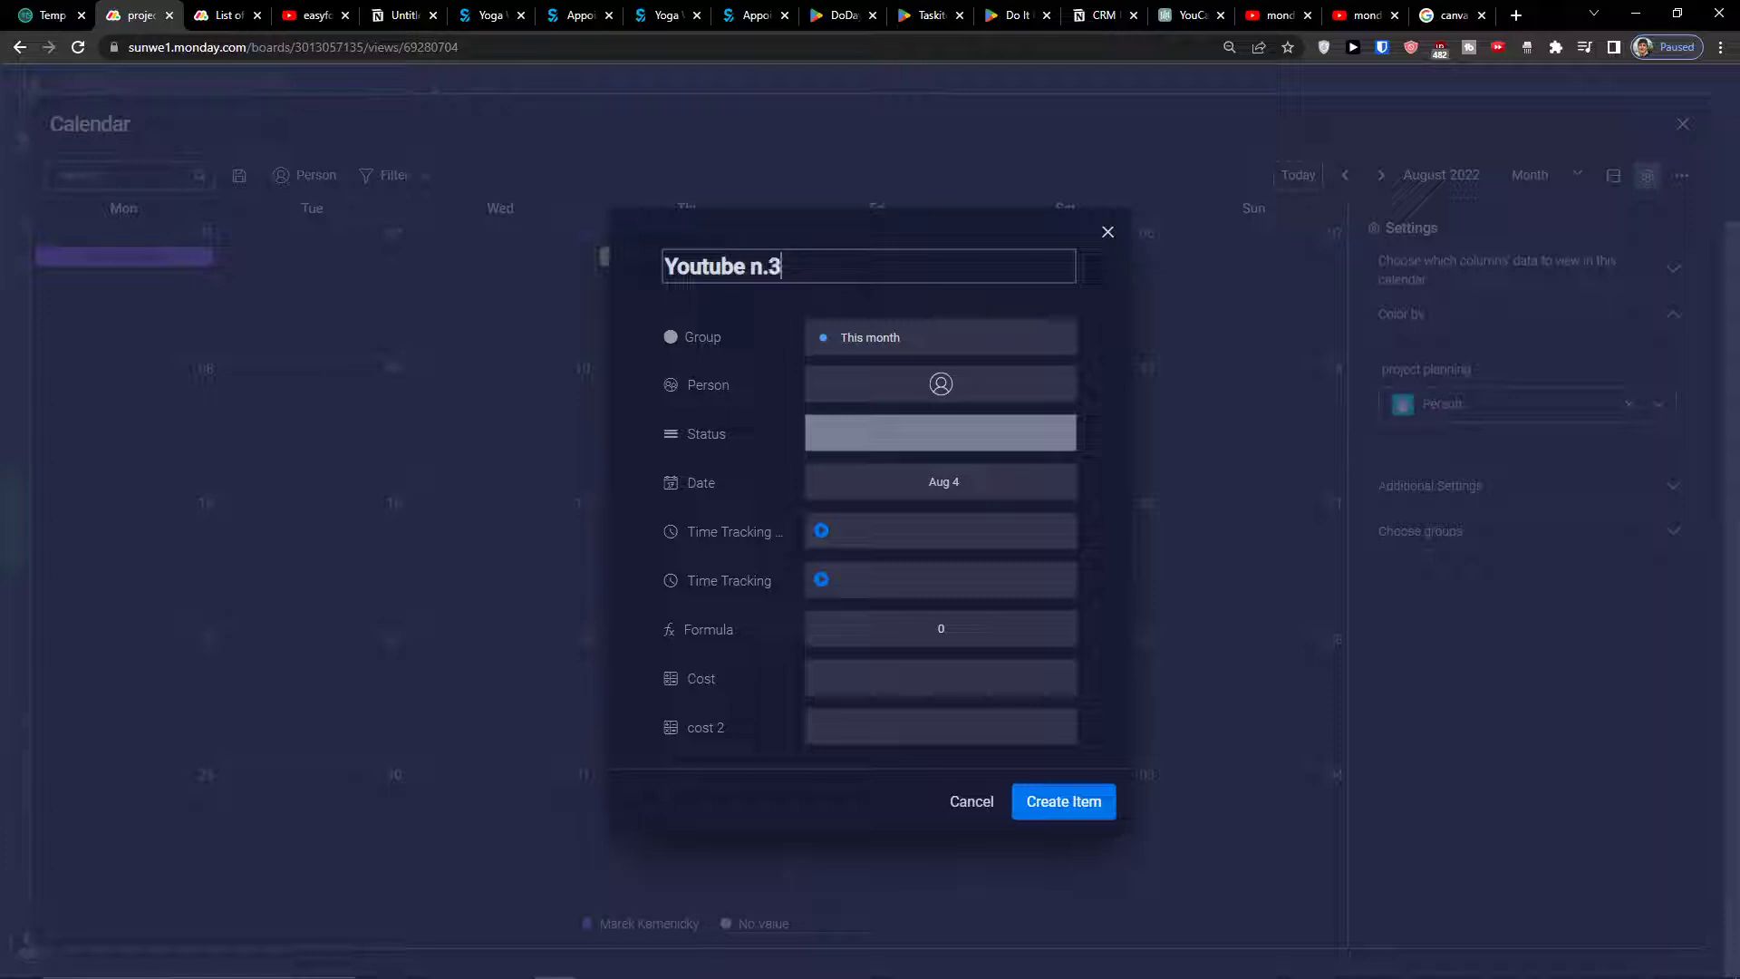
left_click(894, 379)
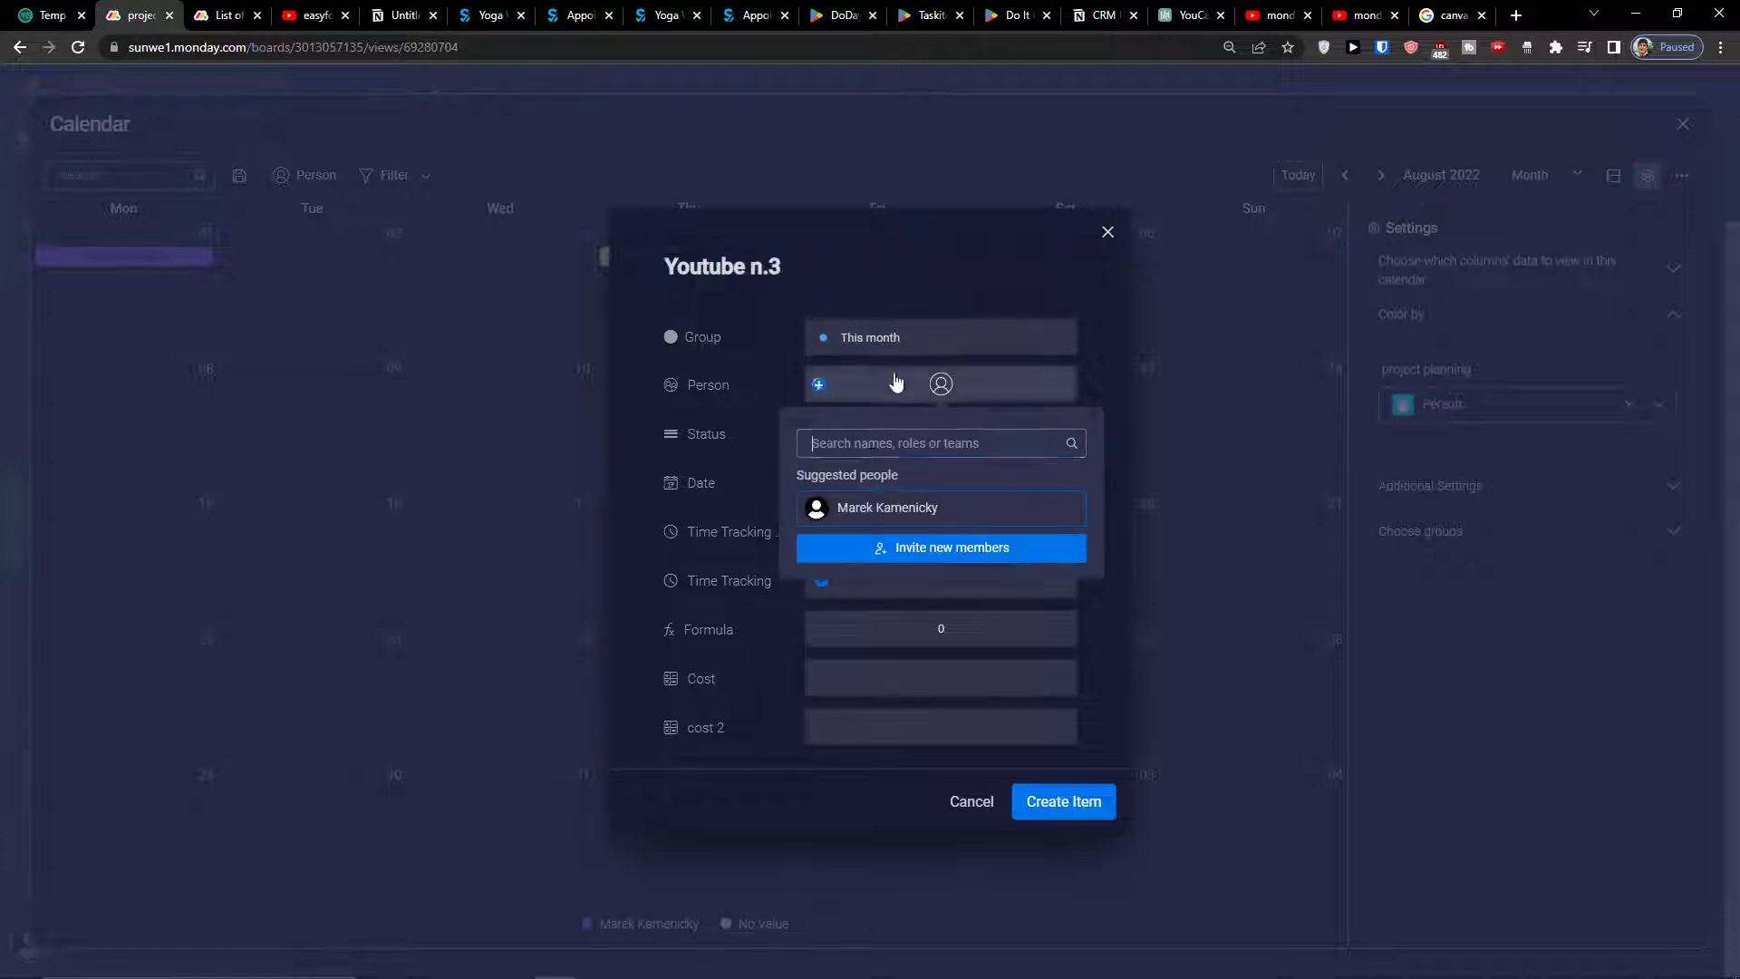
left_click(859, 490)
left_click(859, 446)
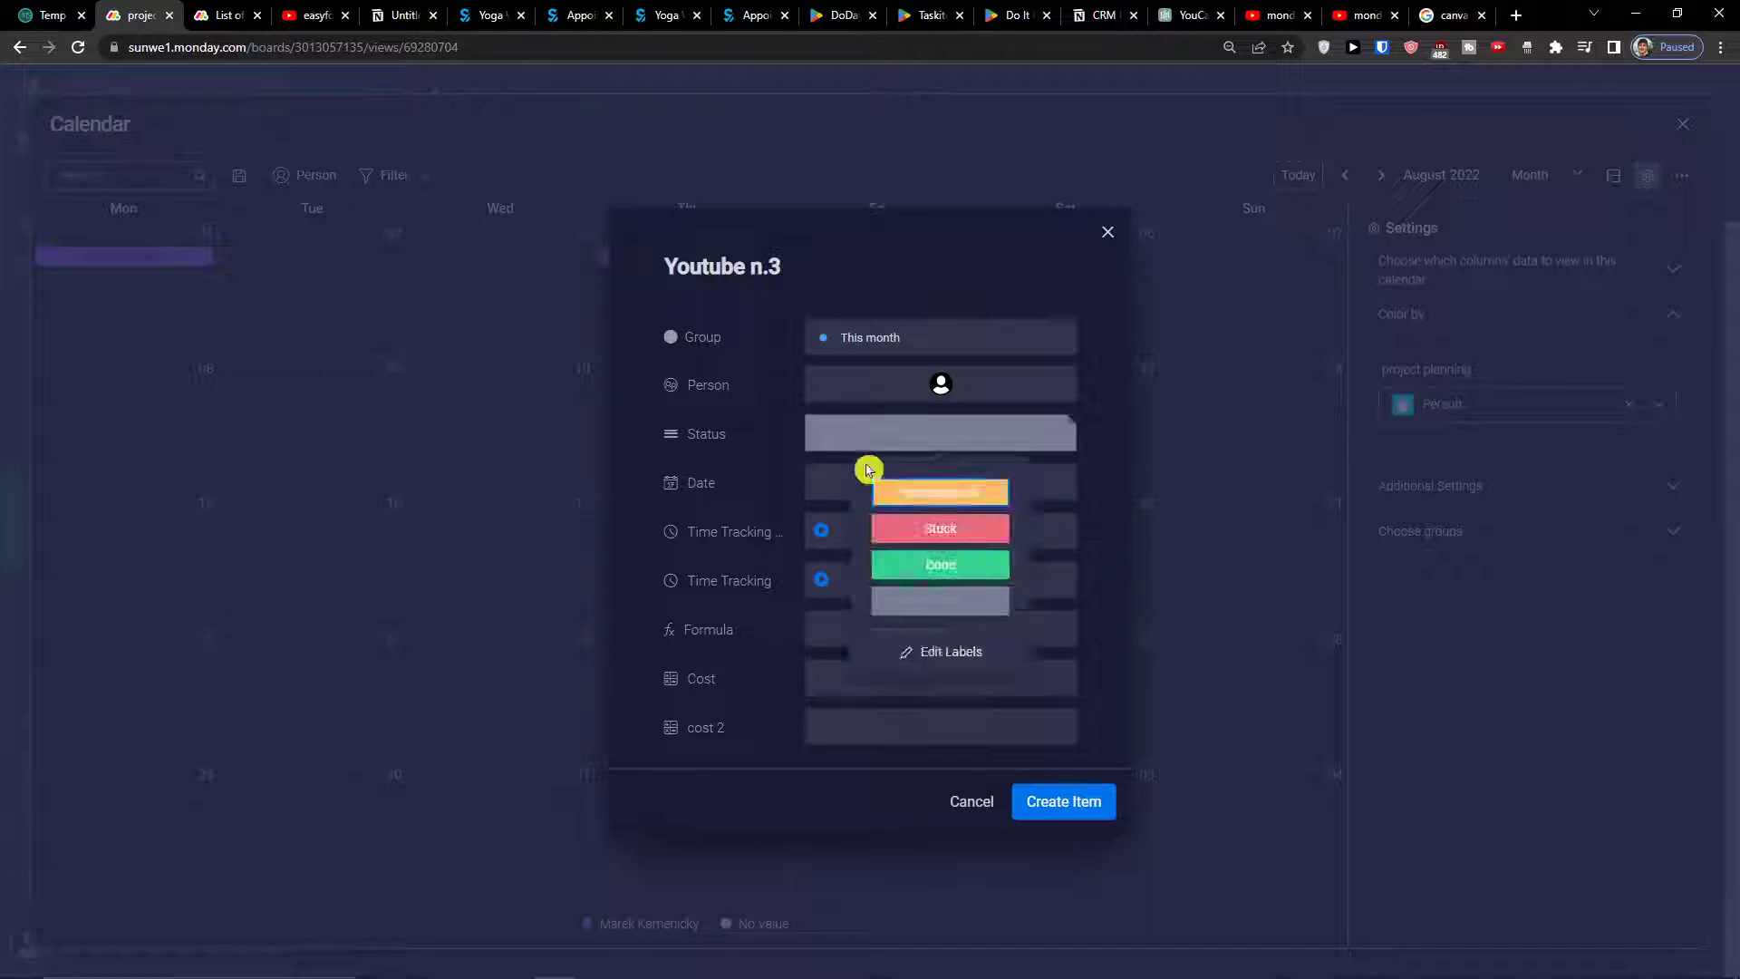
left_click(885, 492)
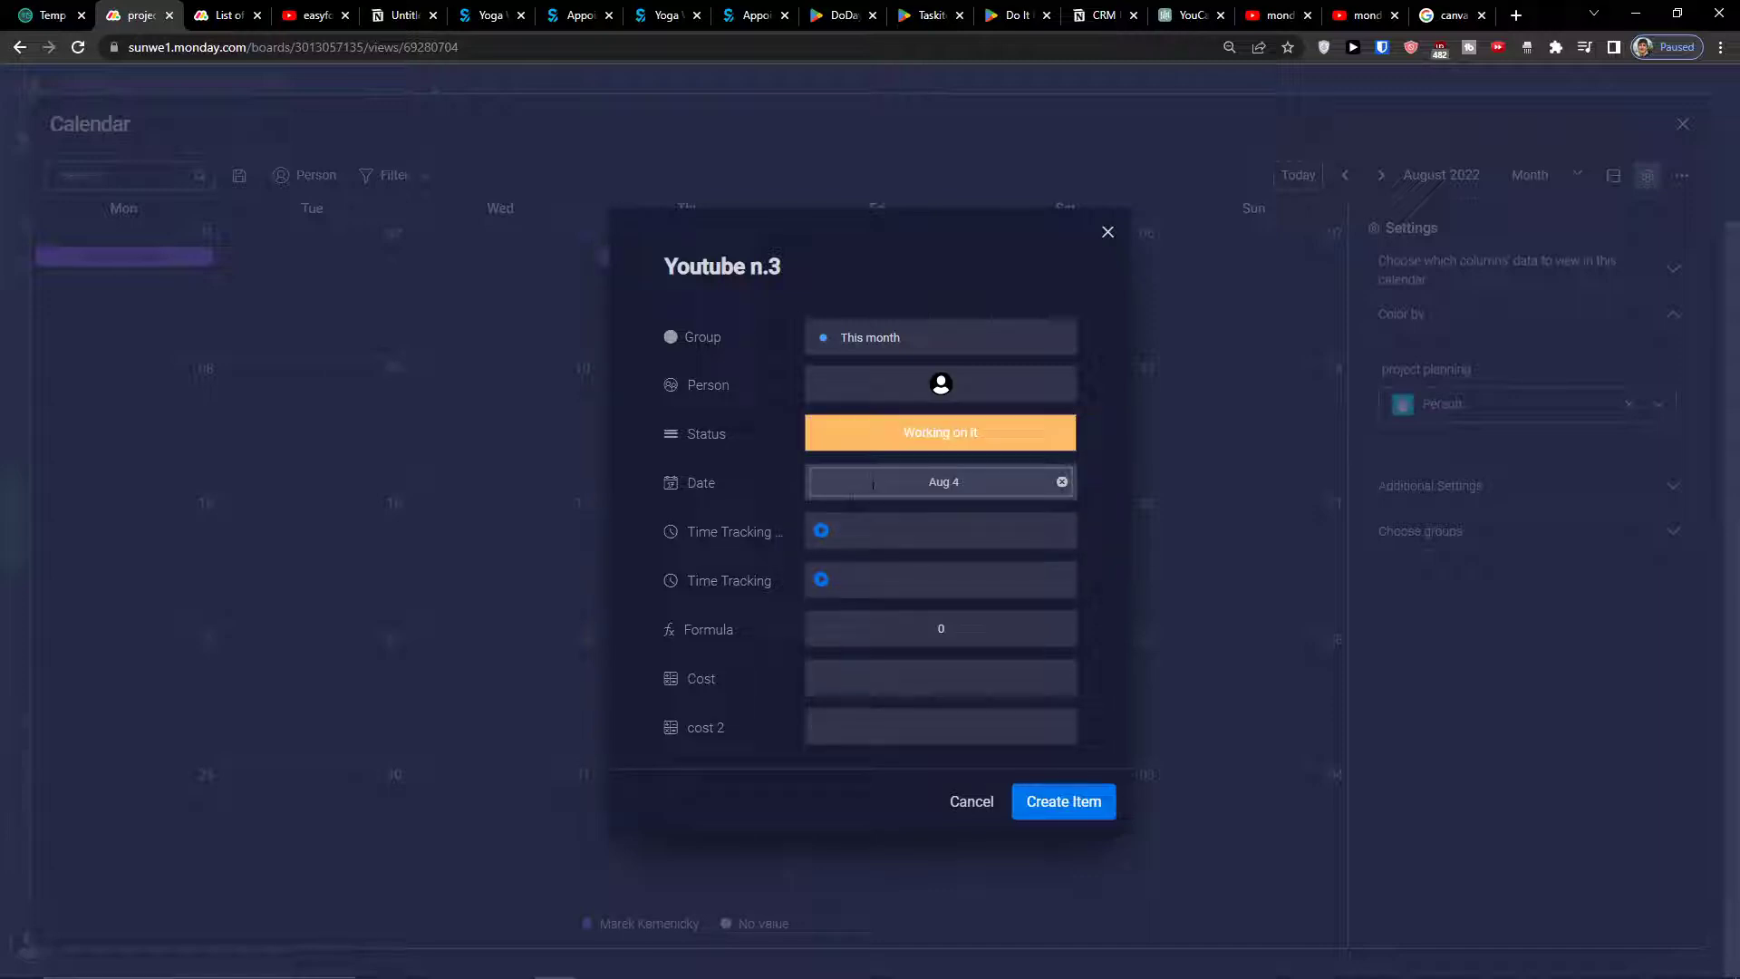
left_click(823, 678)
left_click(948, 723)
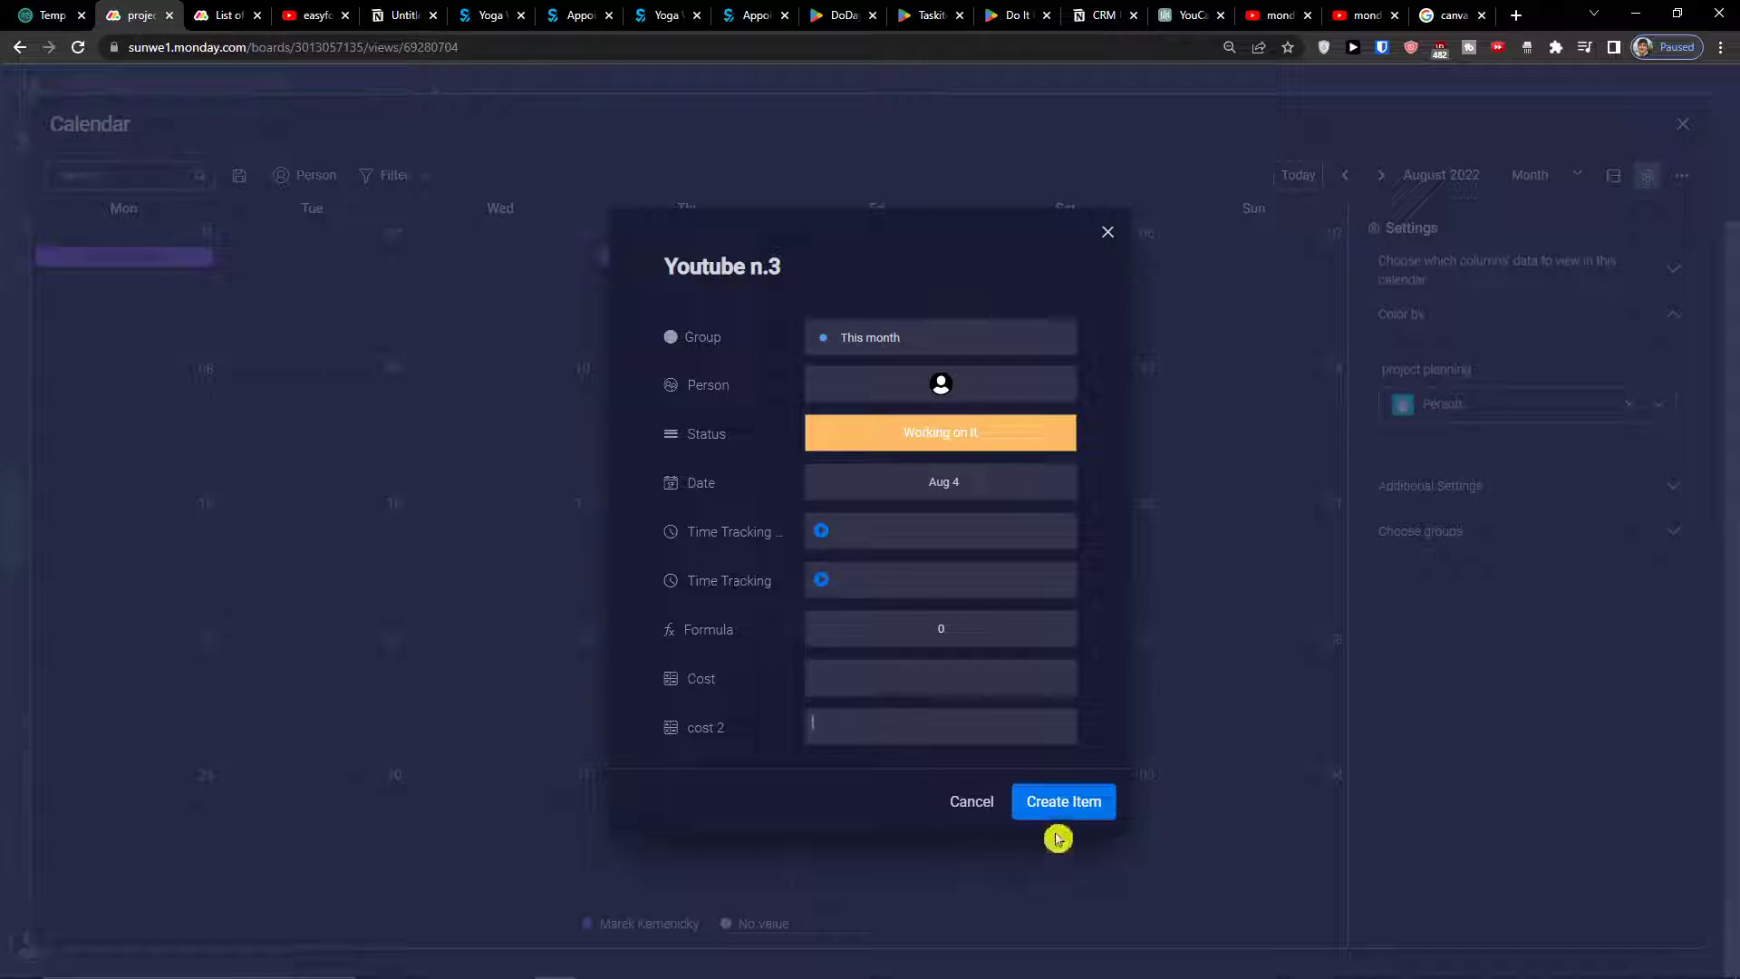
left_click(1062, 803)
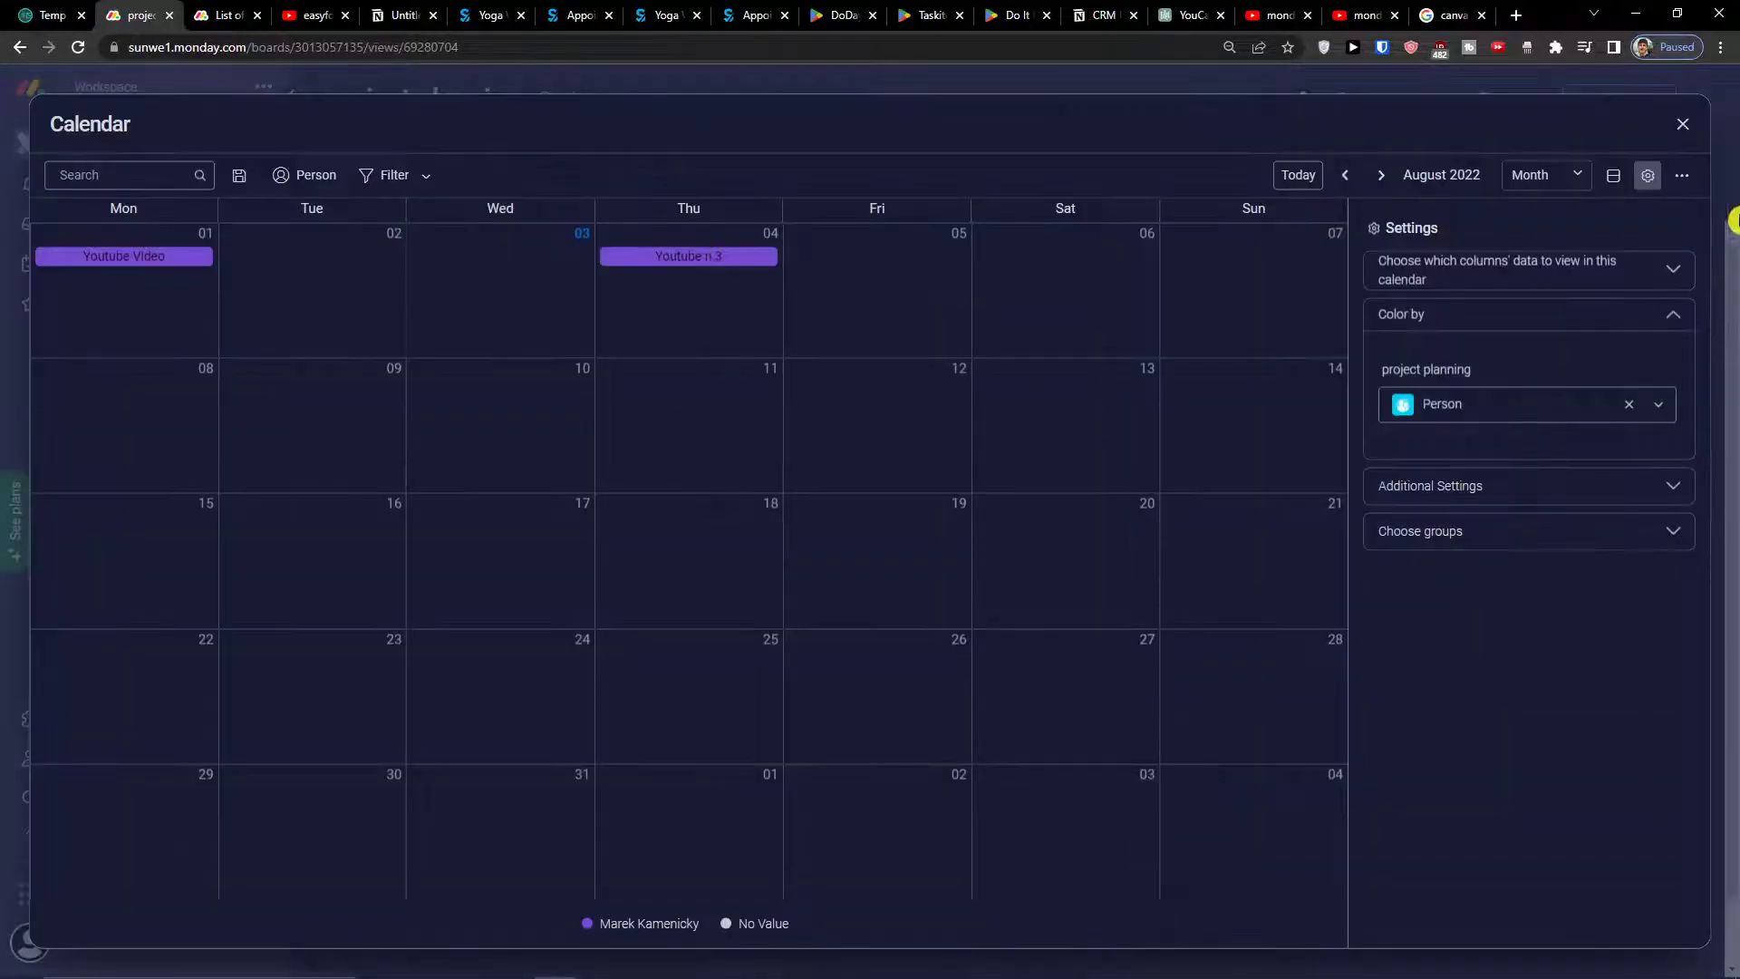
Step: Leave the full-screen calendar to check it on the board, and reopen it in full screen
left_click(1684, 125)
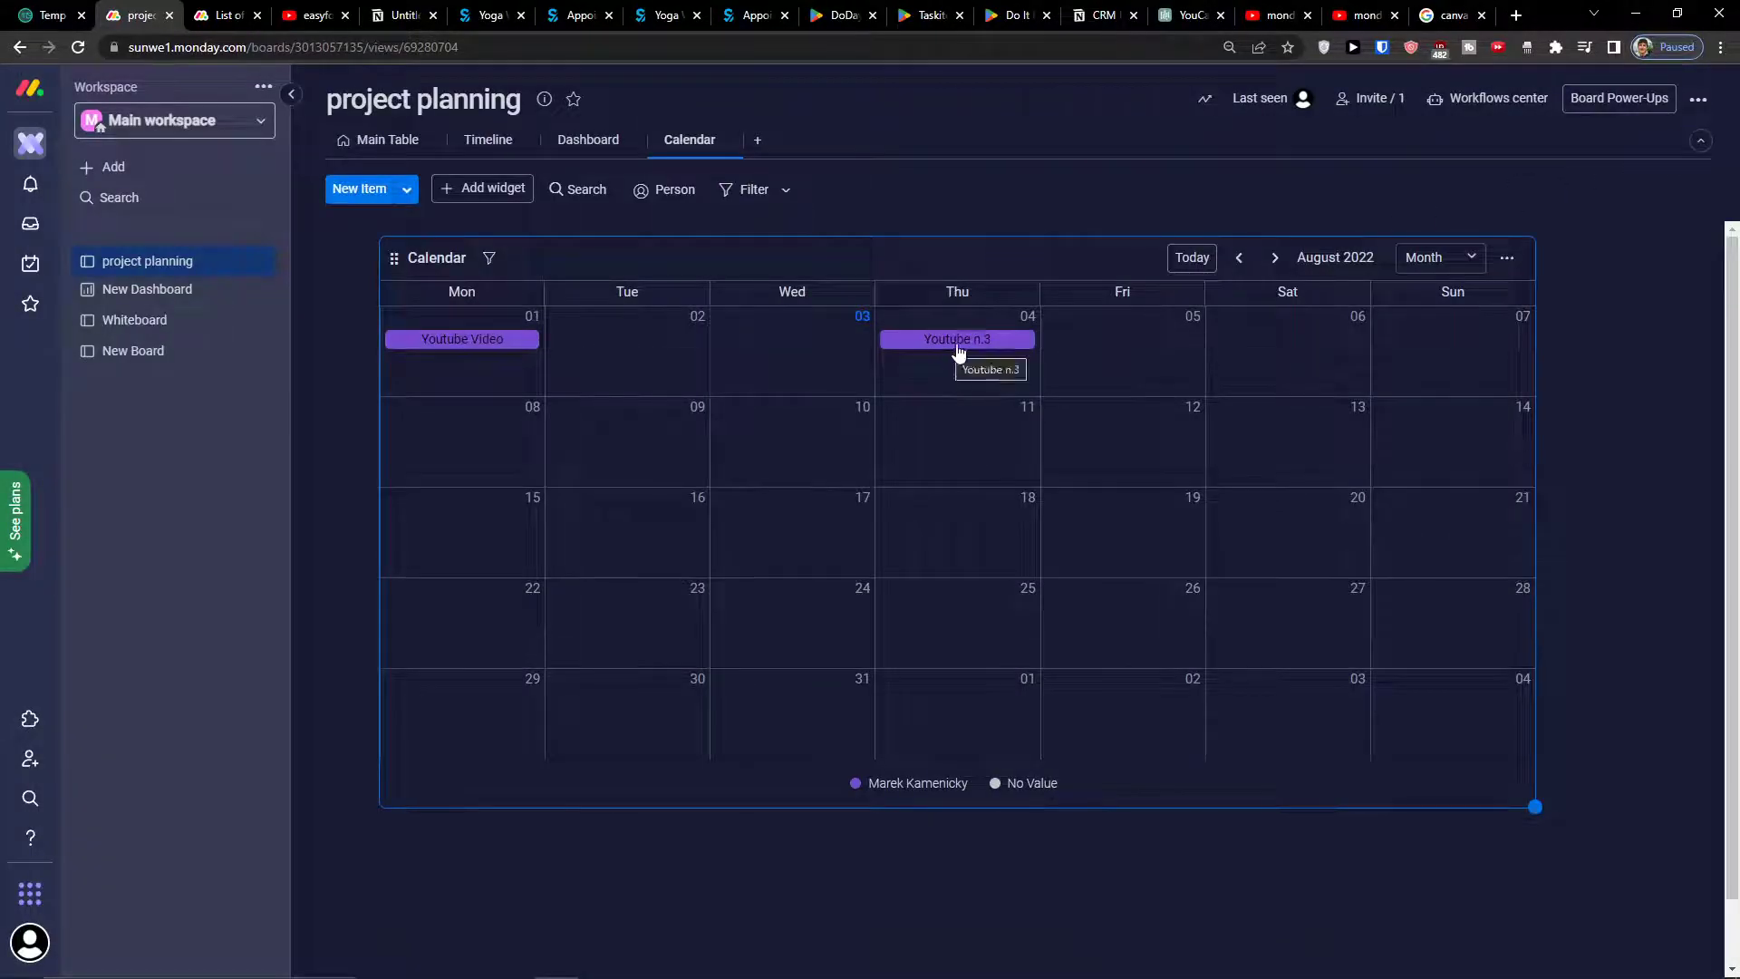
left_click(956, 379)
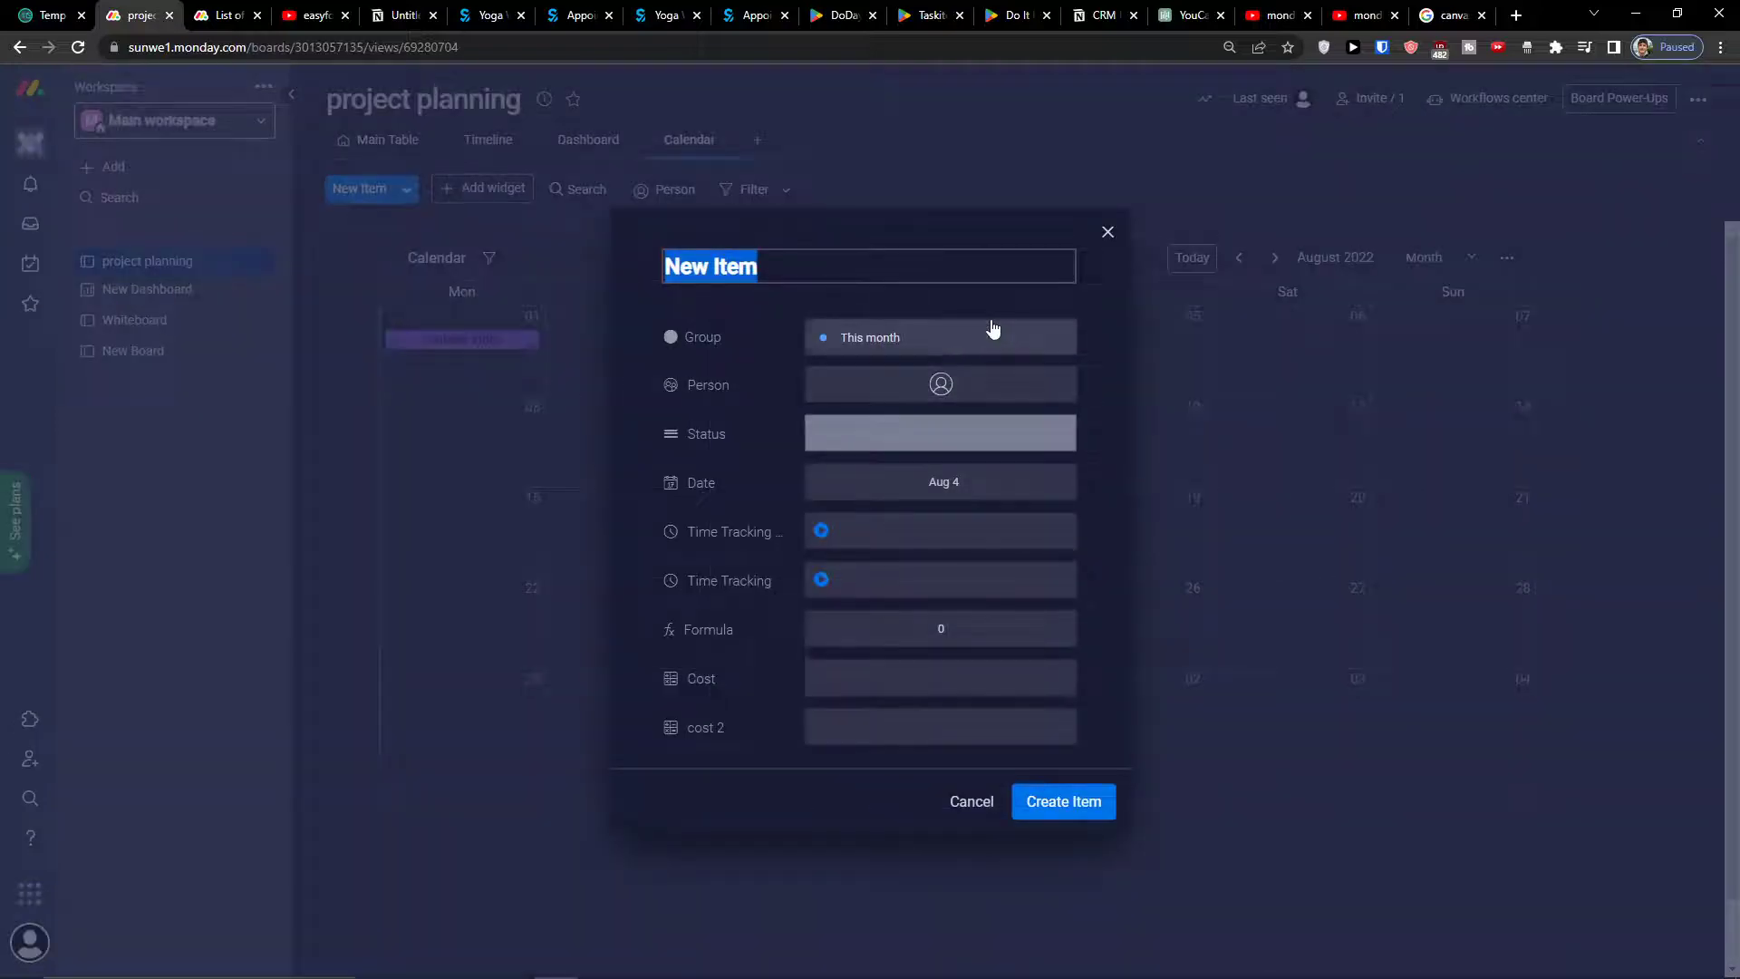
left_click(1108, 232)
left_click(1507, 257)
left_click(1487, 309)
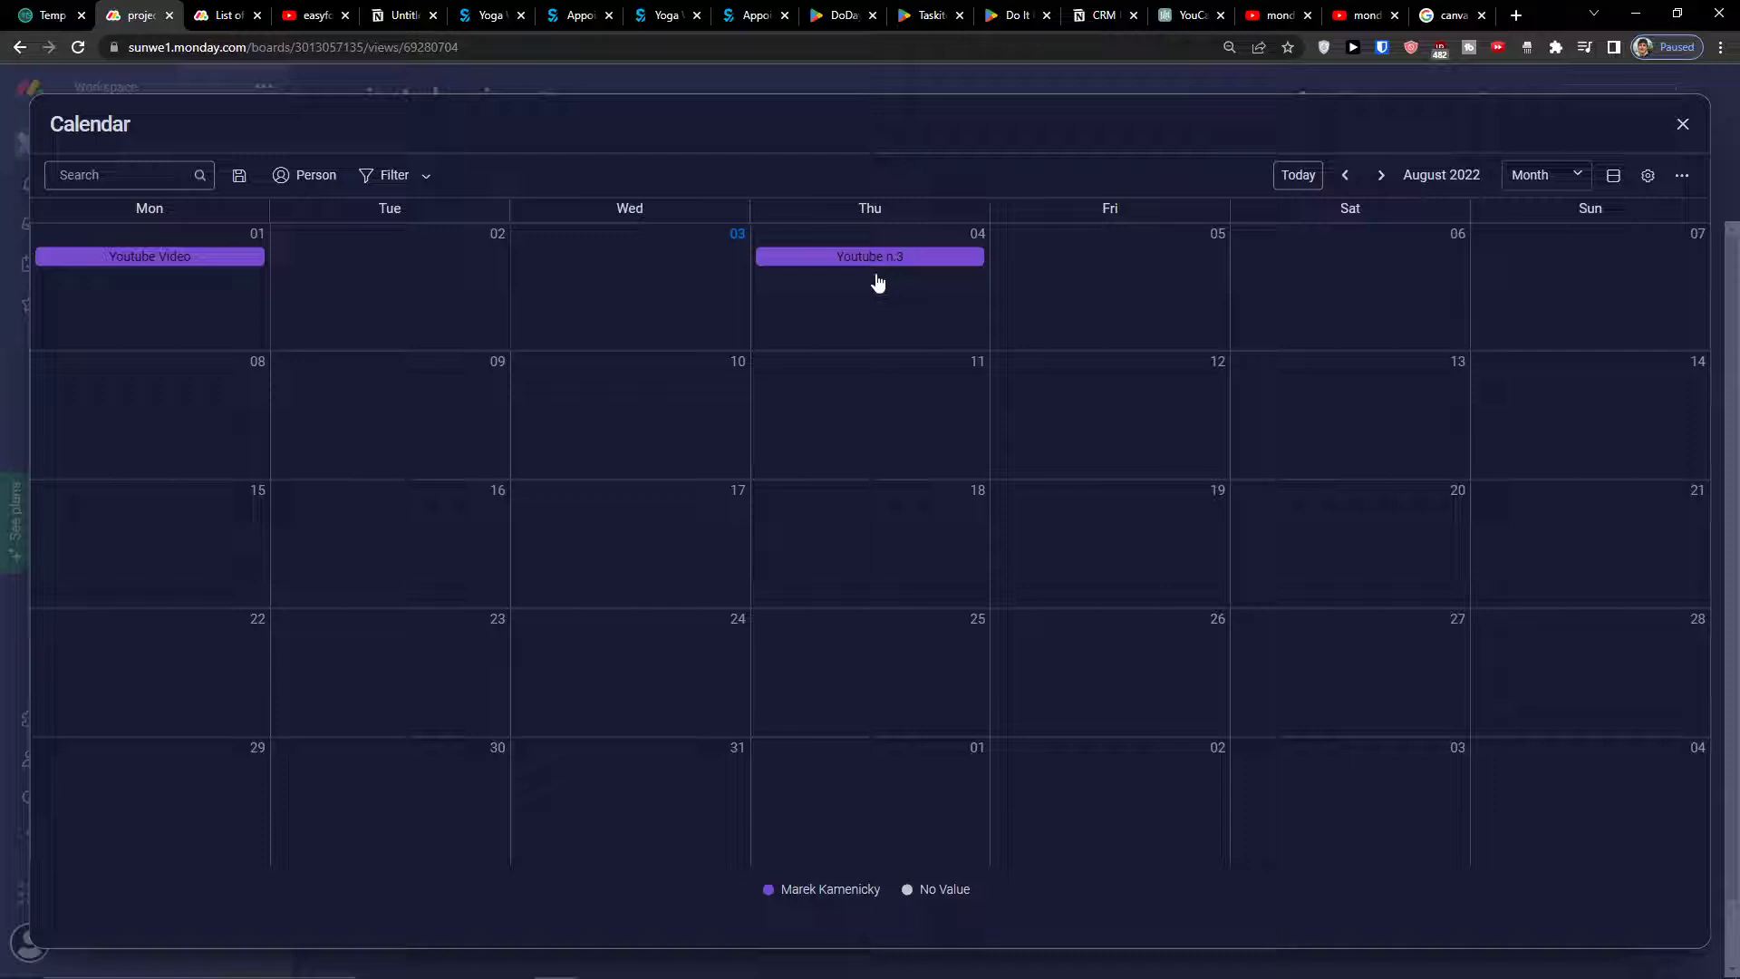
Step: Switch the full-screen calendar's display type to Table
left_click(305, 175)
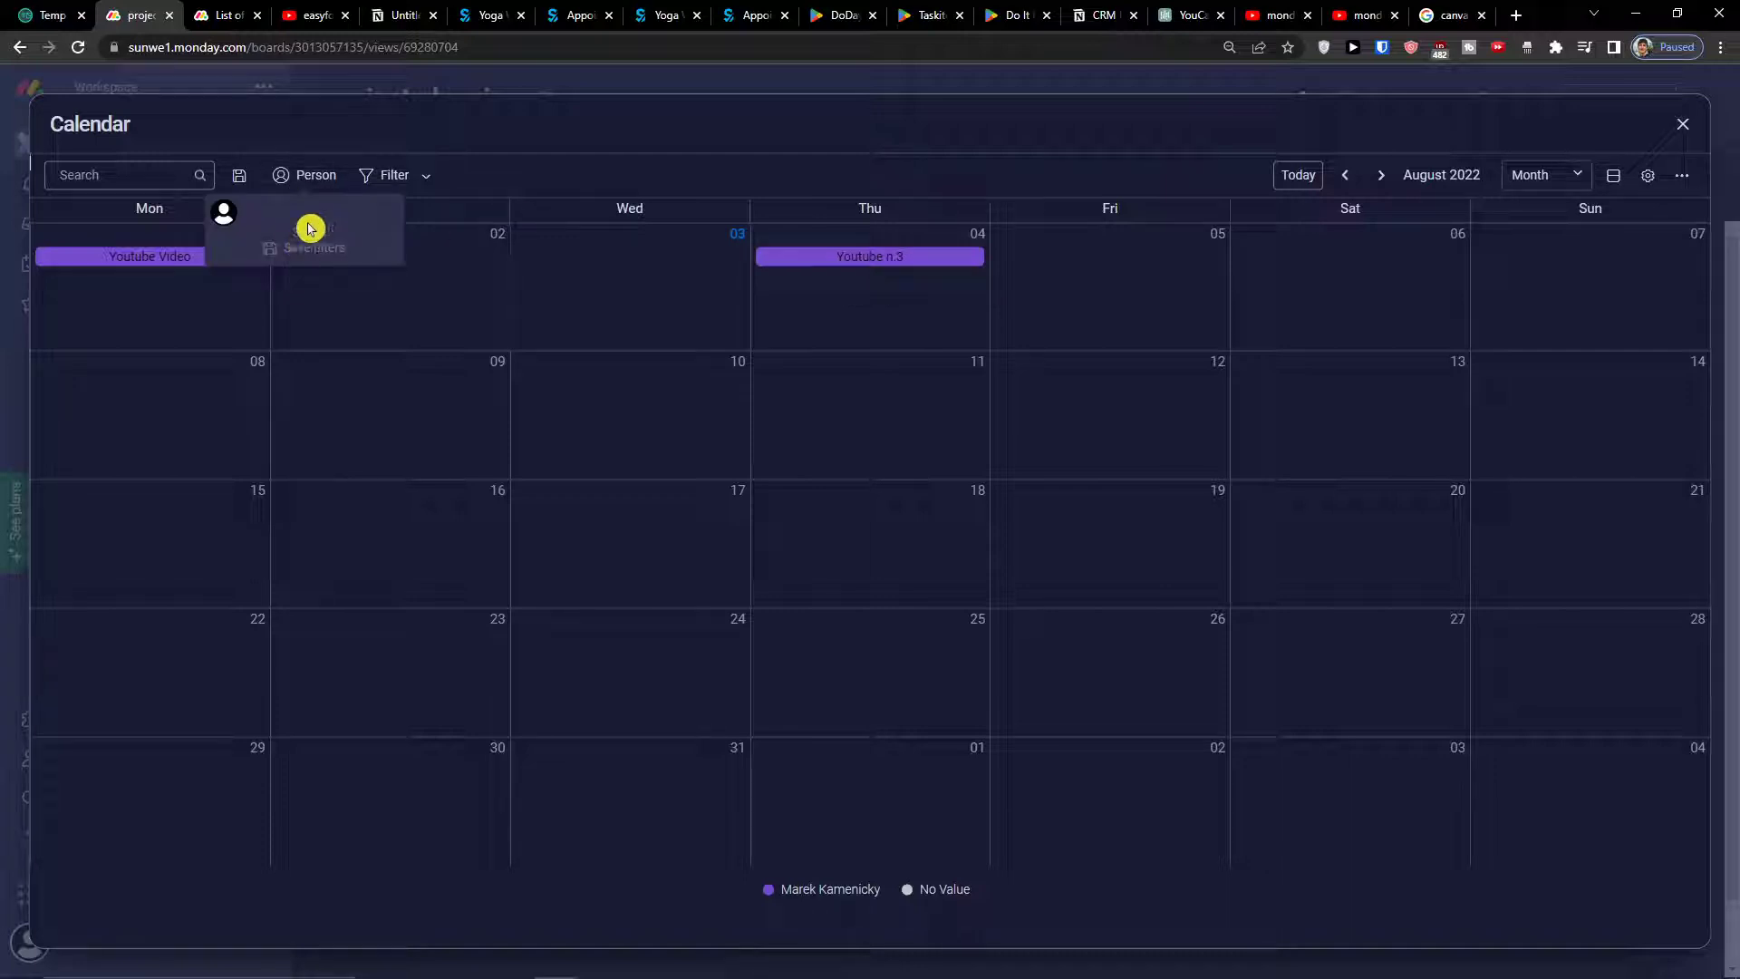
left_click(782, 165)
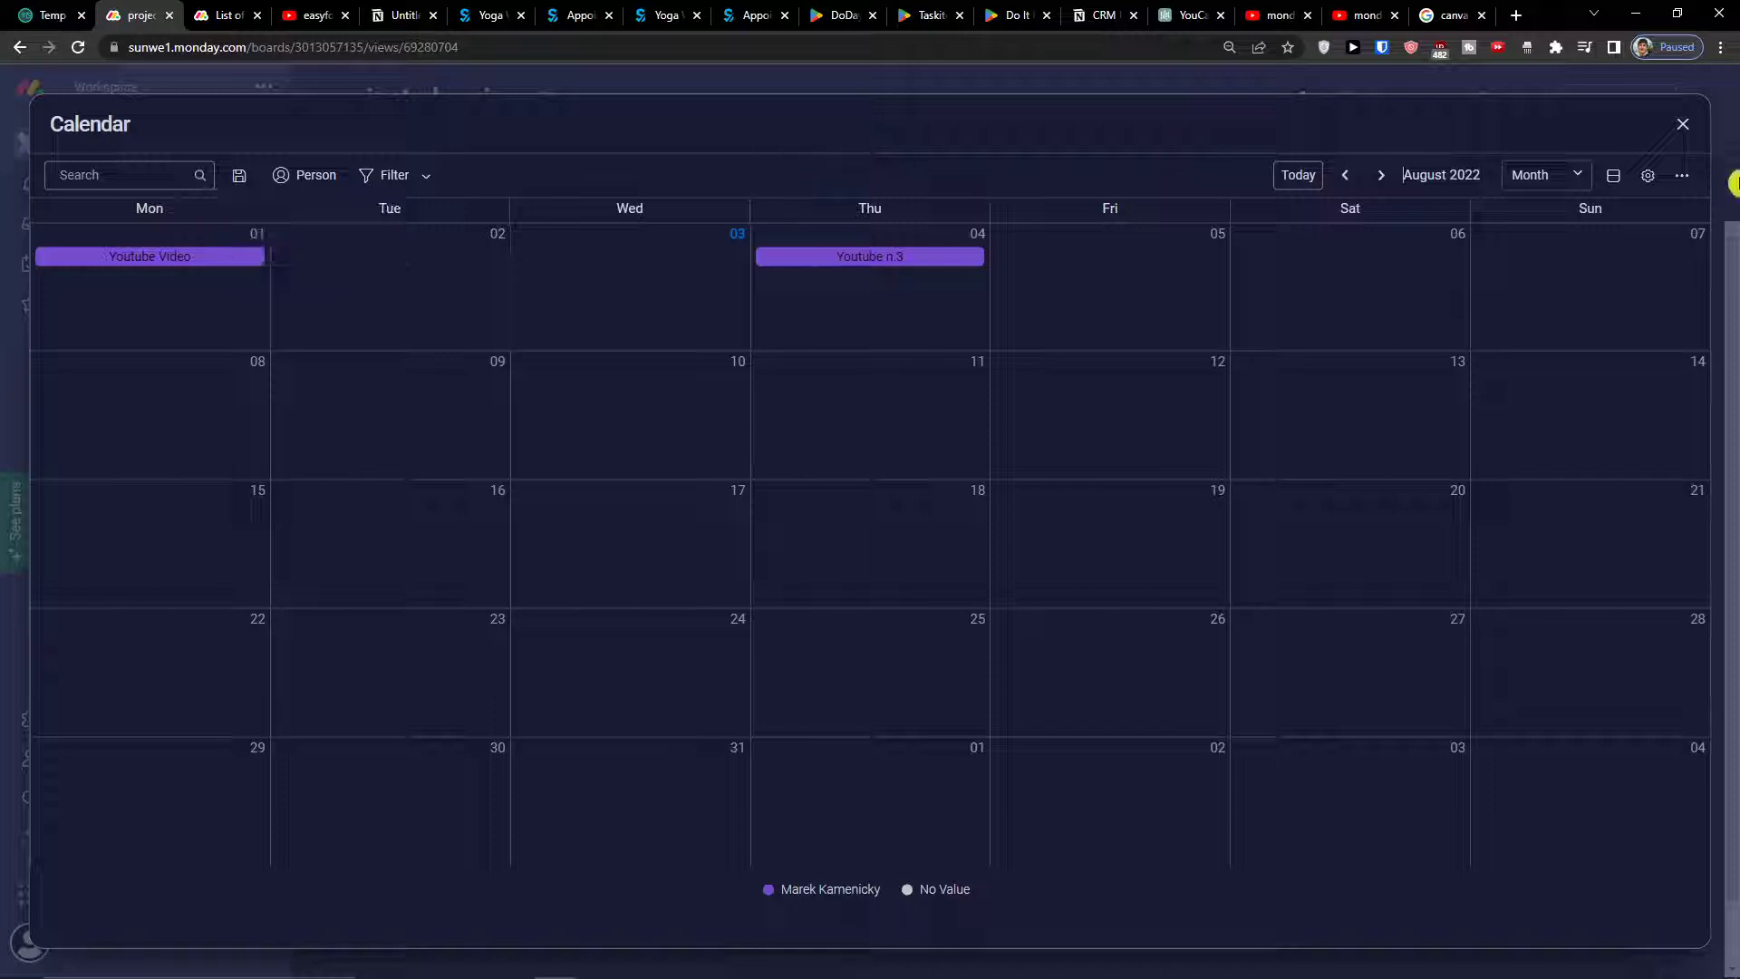
left_click(1614, 181)
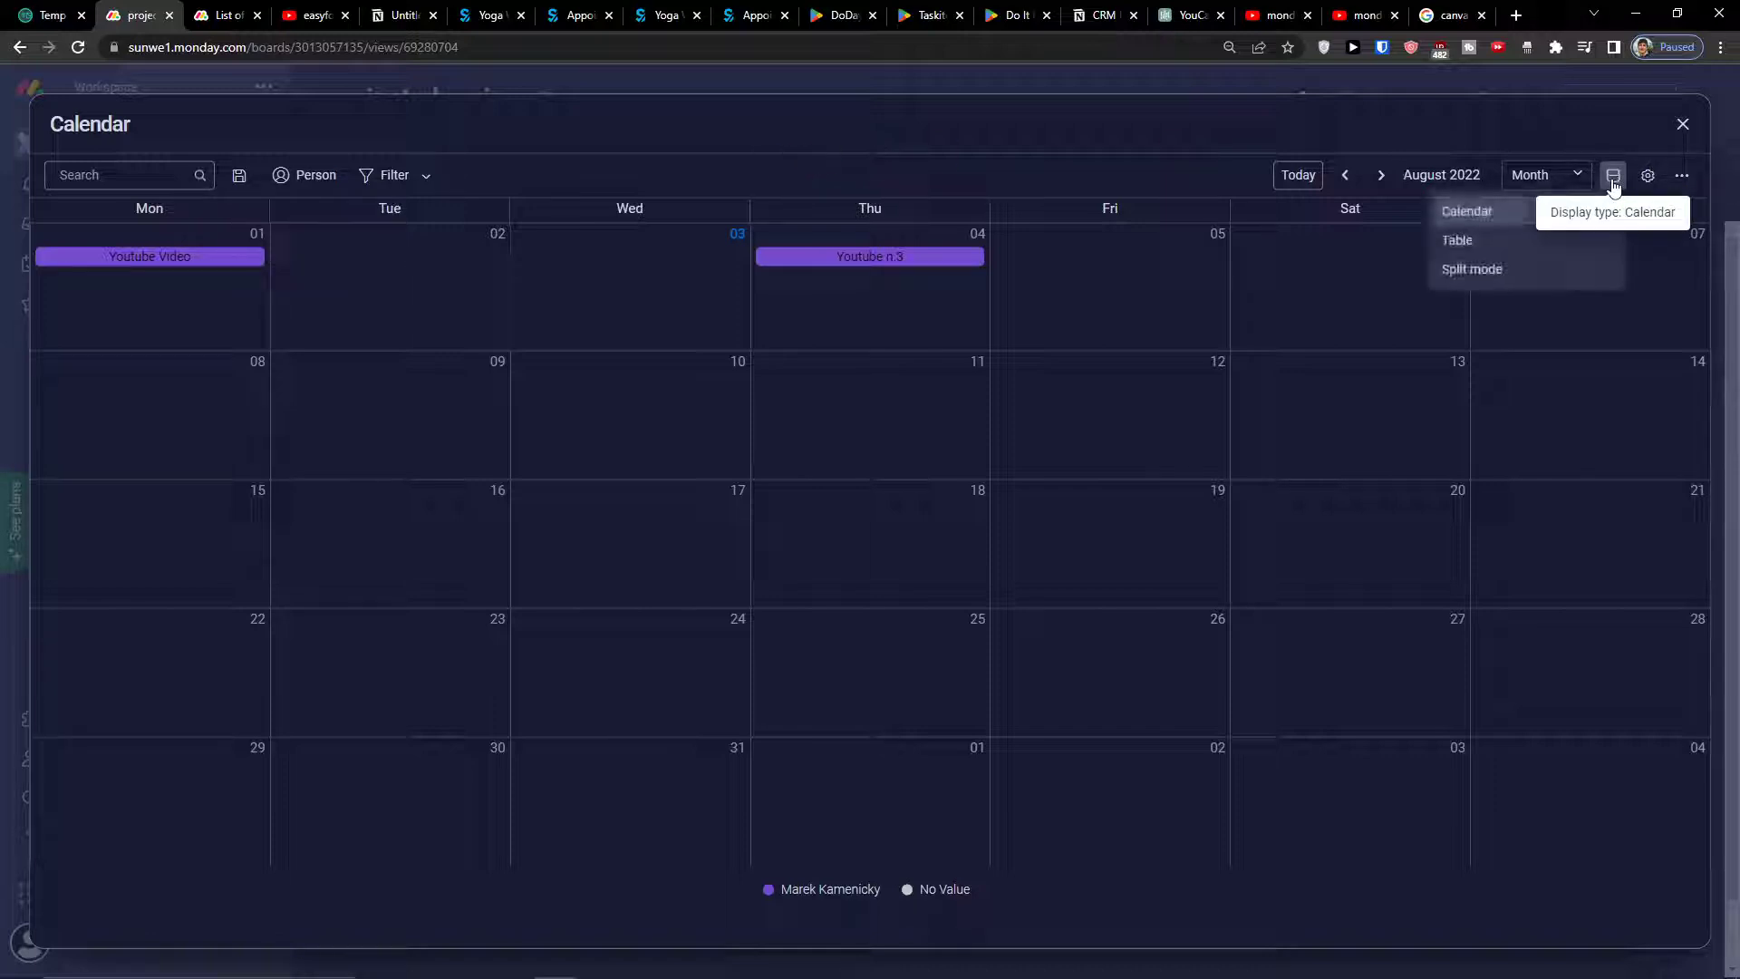
left_click(1538, 243)
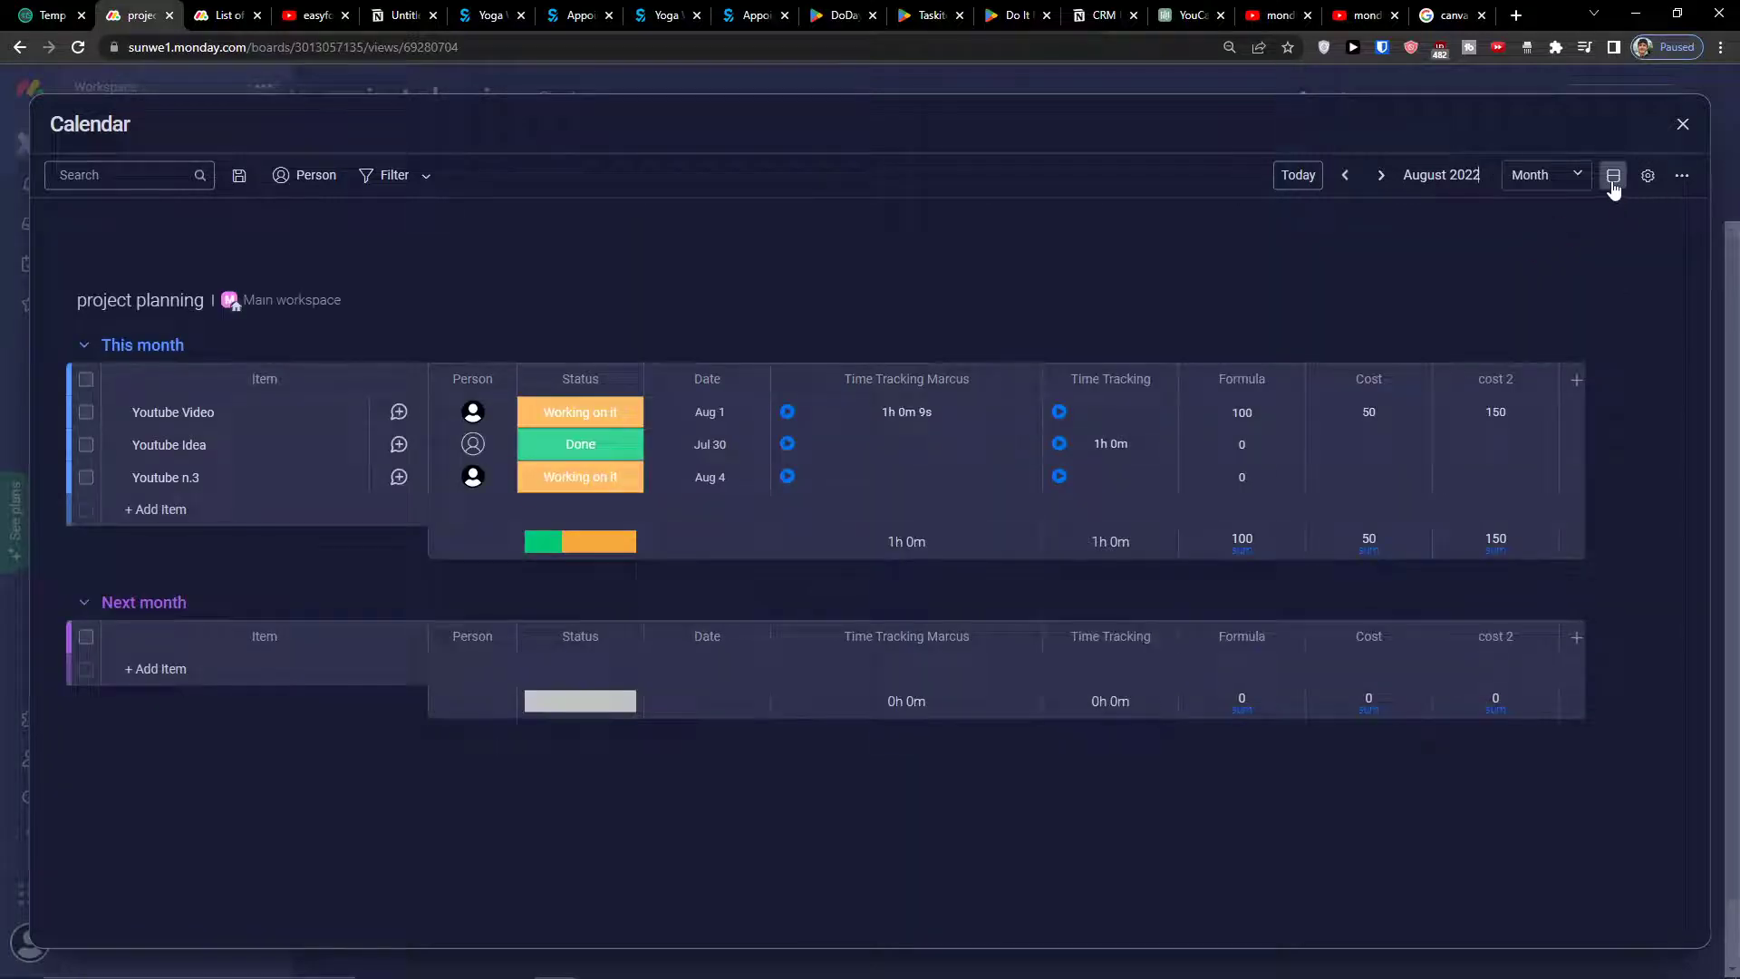
Step: Switch the full-screen calendar to Split mode and look over the calendar with its item table
left_click(1614, 182)
left_click(1535, 270)
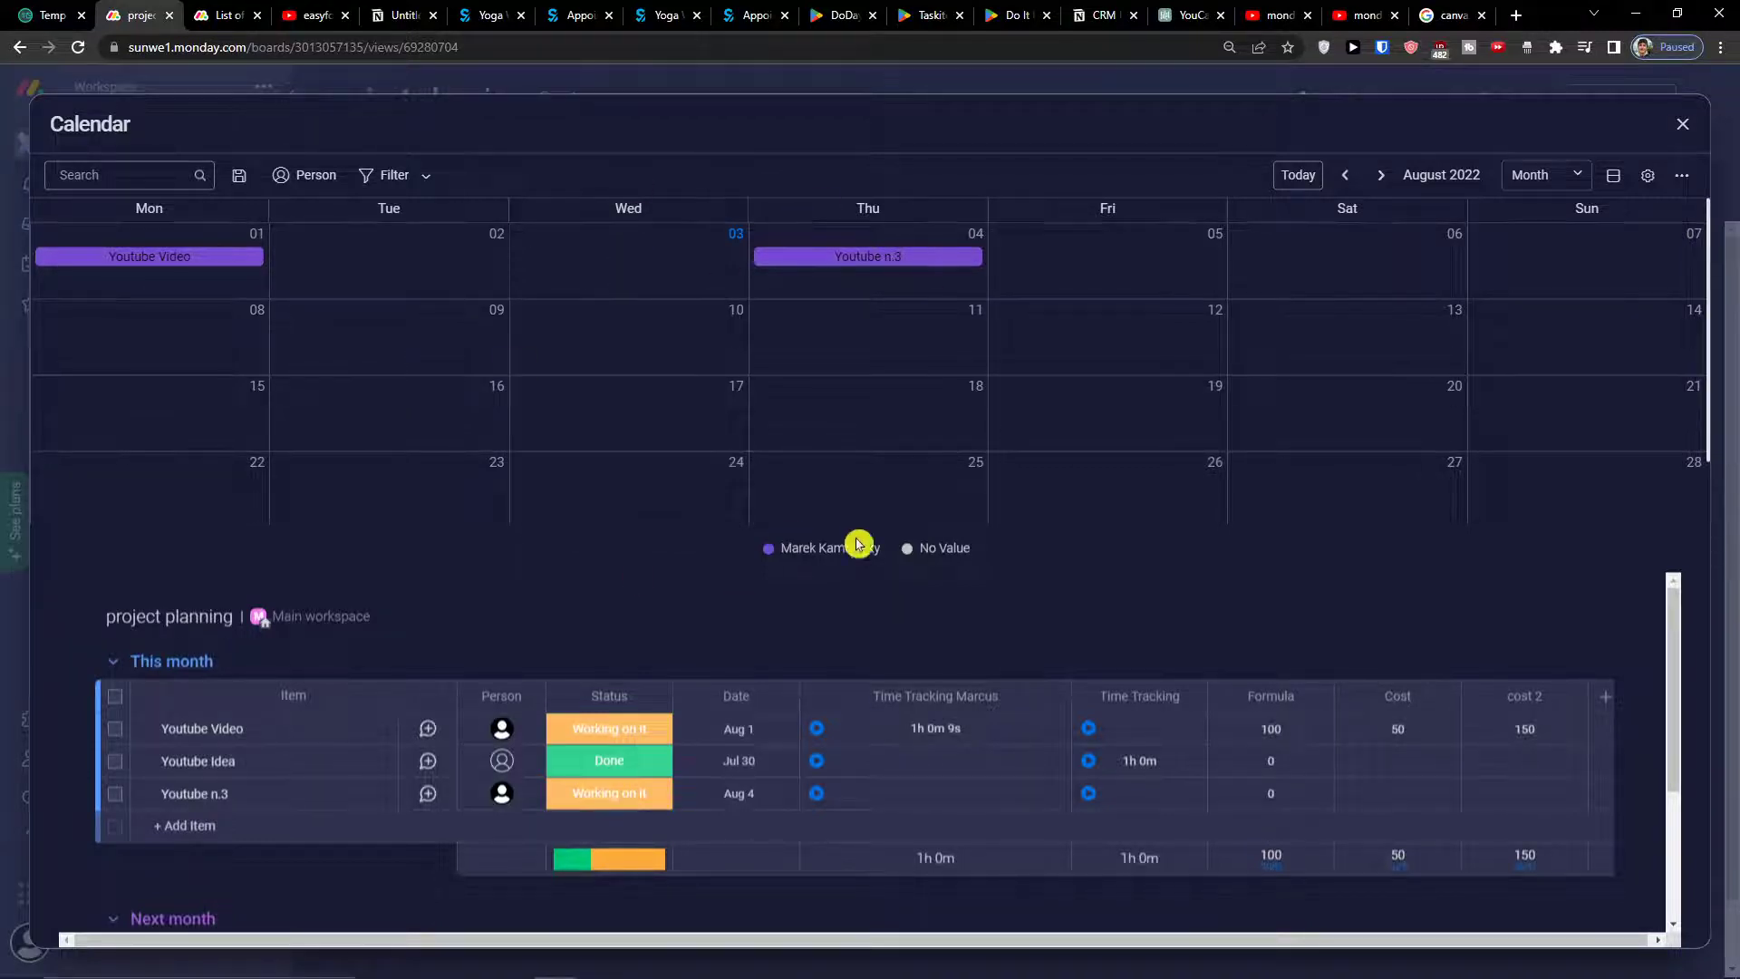
scroll(824, 683, "down", 2)
scroll(824, 683, "up", 2)
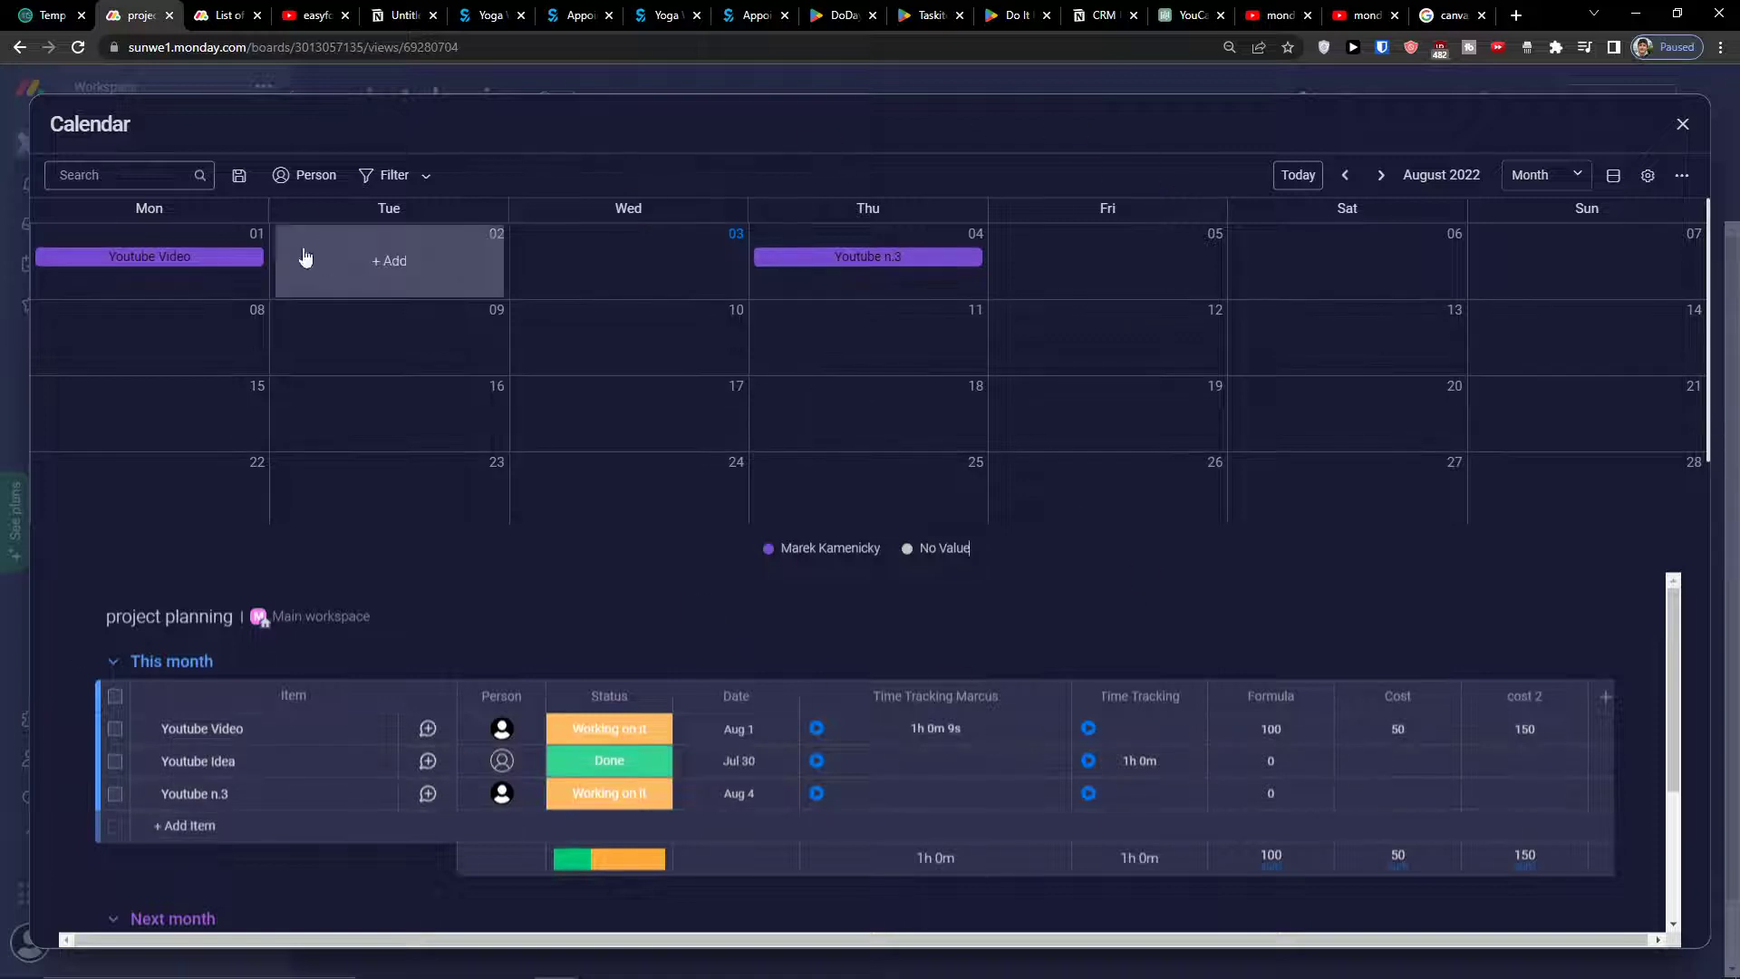
Step: Try filtering the calendar items by the assigned person with the quick filters, and remove that filter
left_click(369, 181)
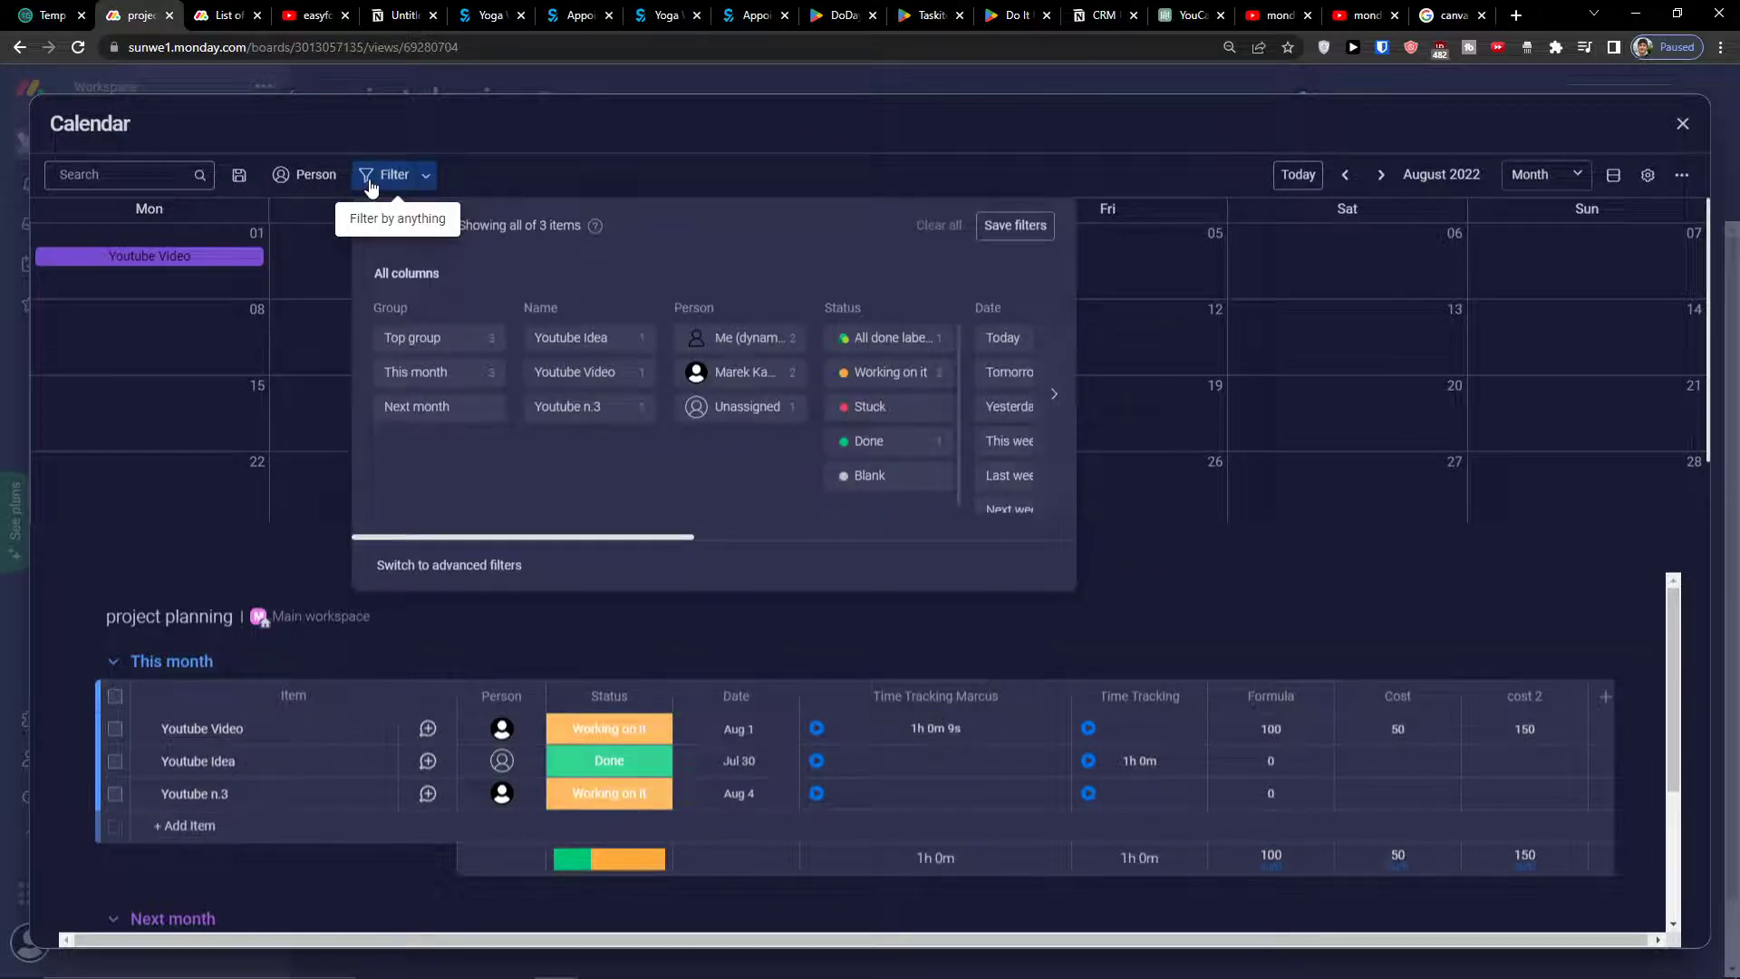
scroll(311, 766, "down", 2)
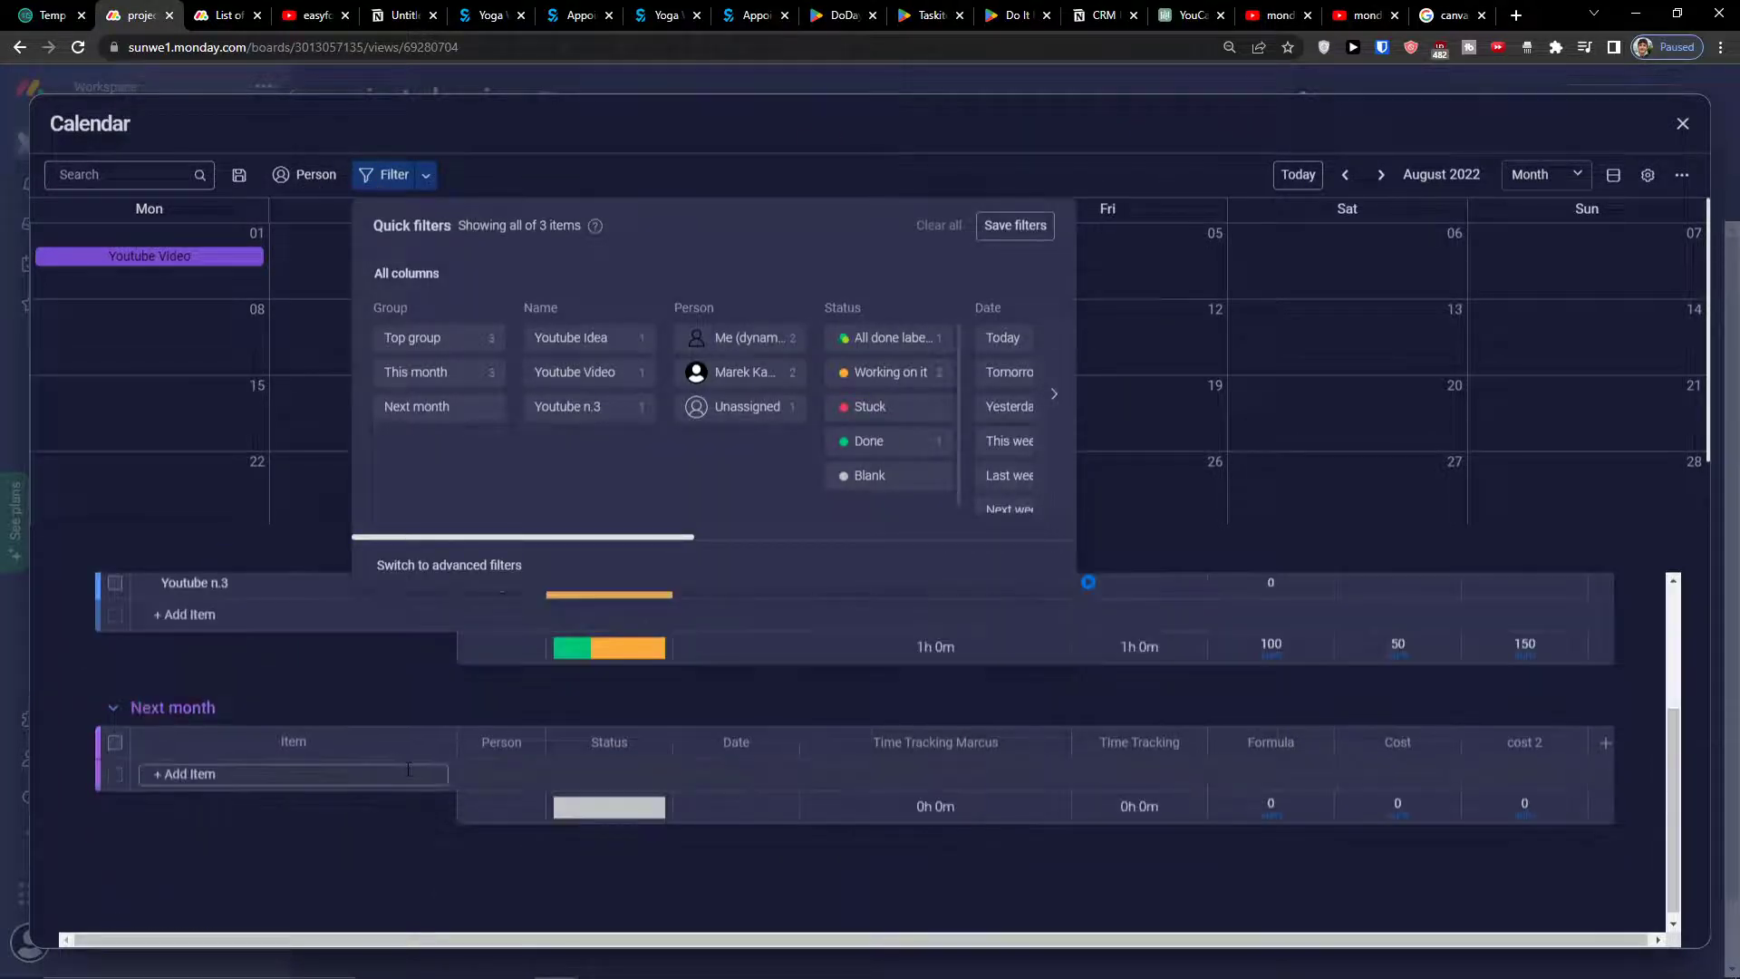
scroll(408, 770, "up", 2)
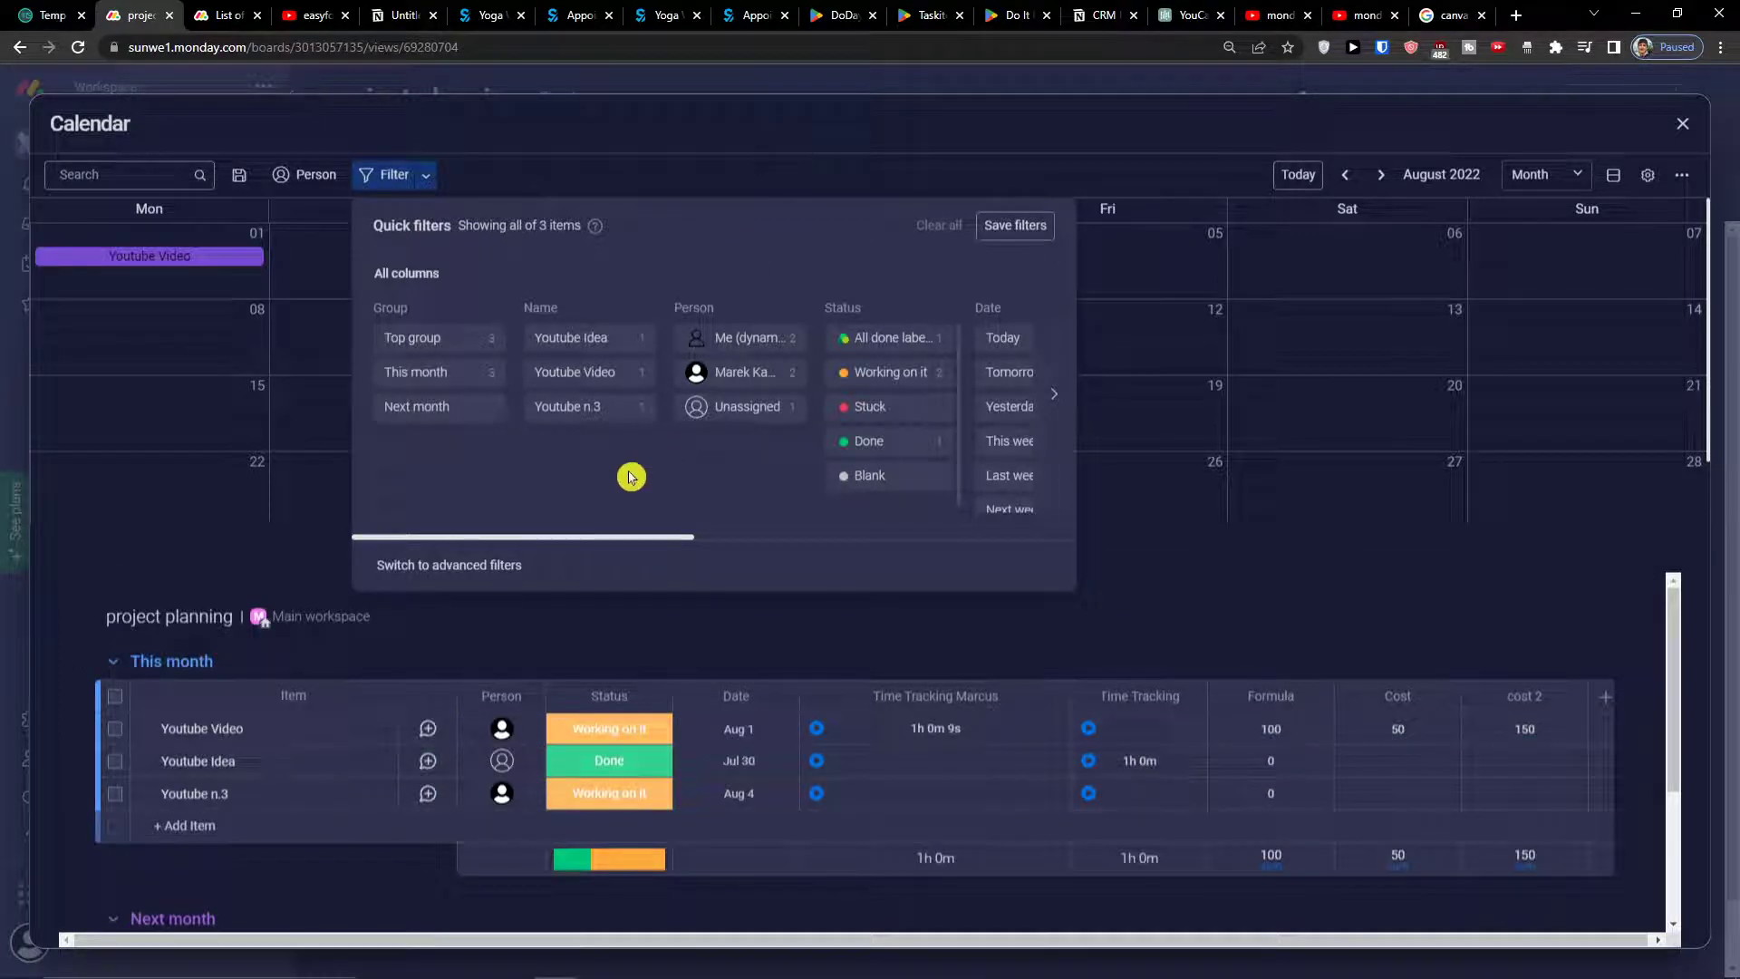
left_click(749, 374)
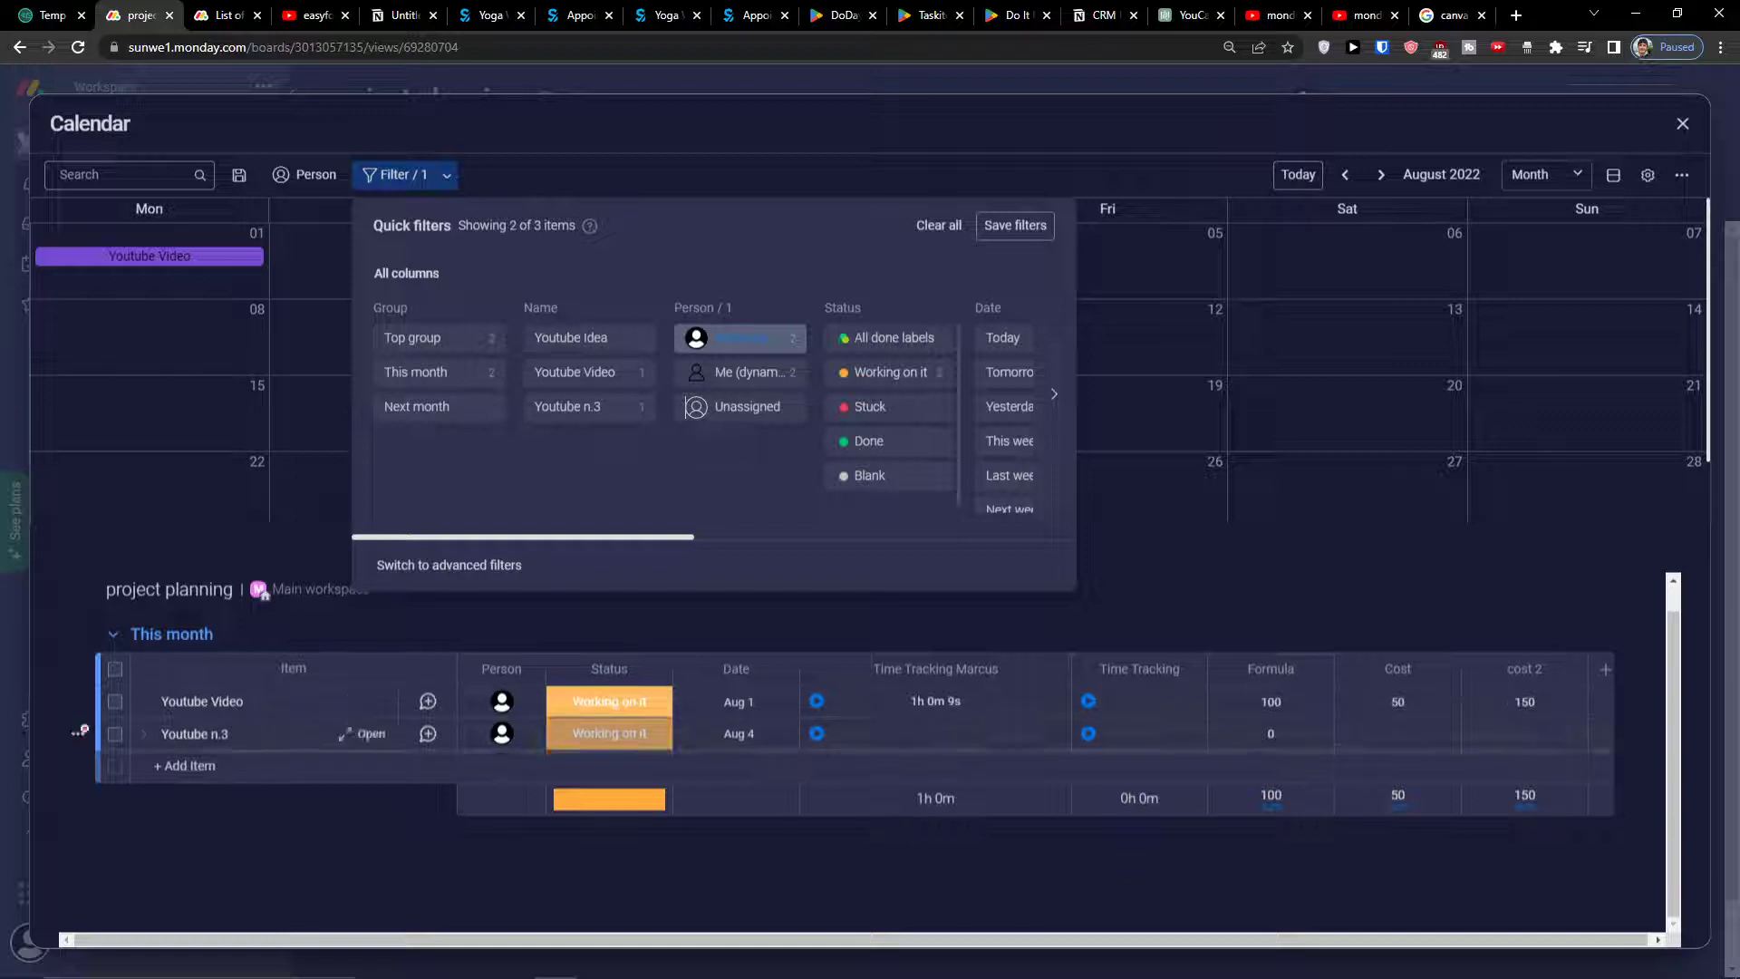
left_click(741, 374)
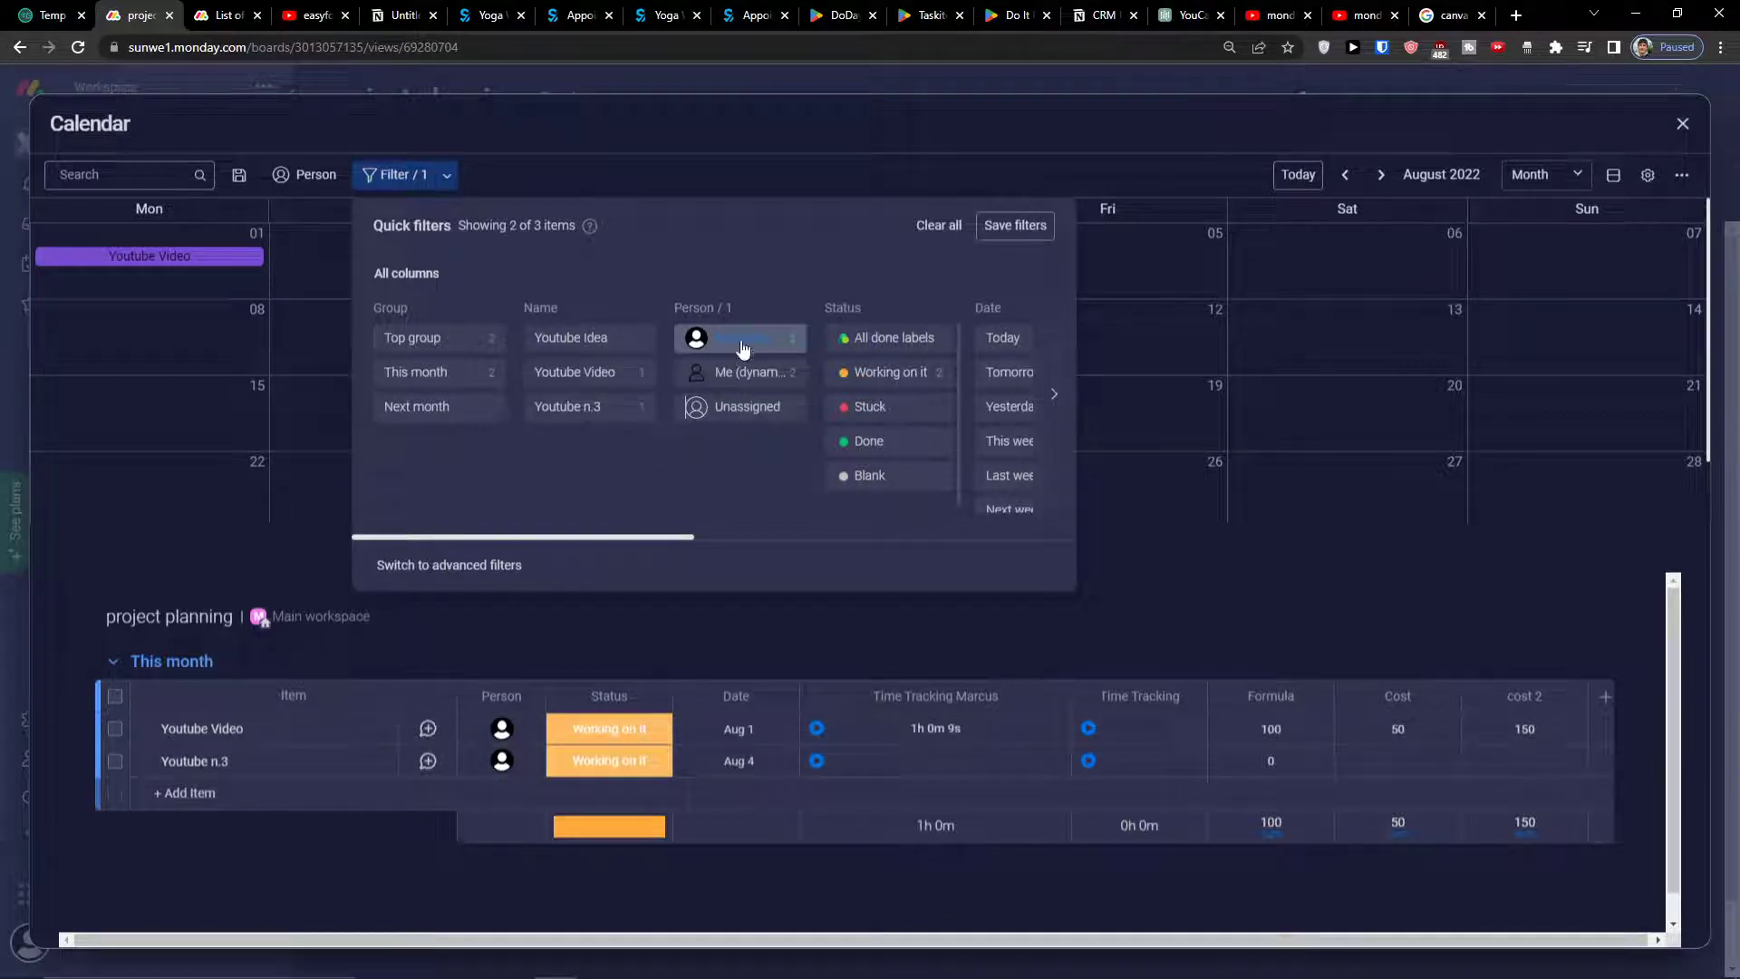
left_click(745, 352)
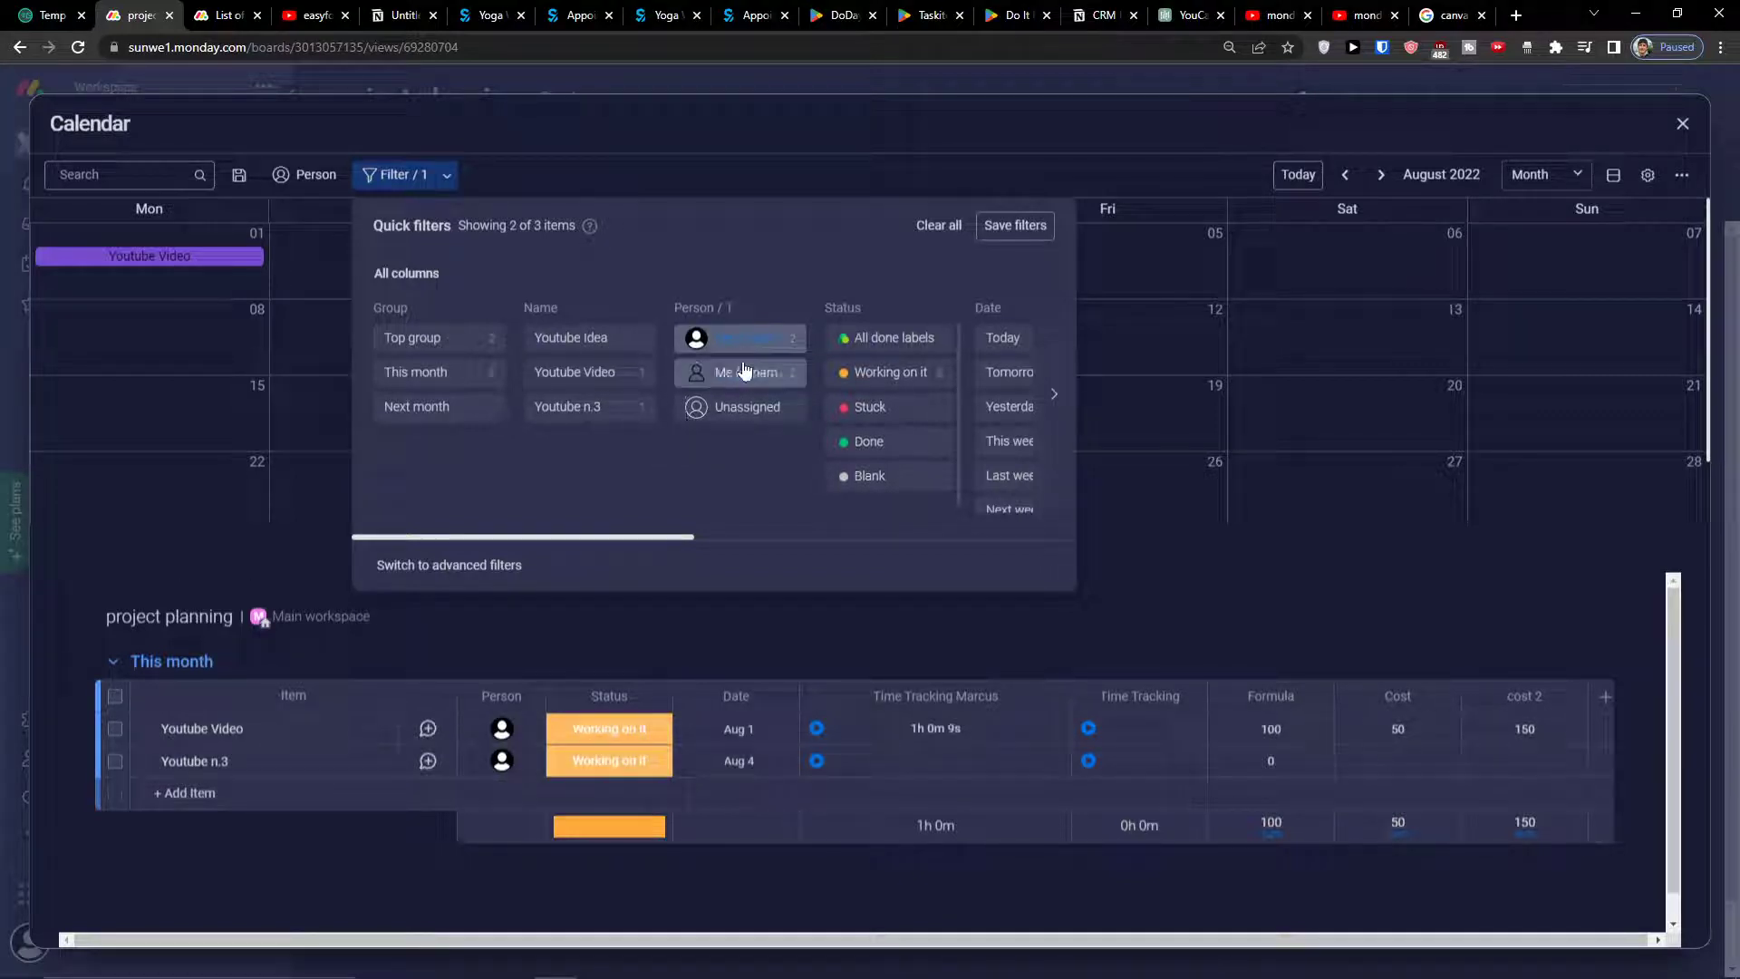
left_click(743, 351)
left_click_drag(680, 538, 654, 544)
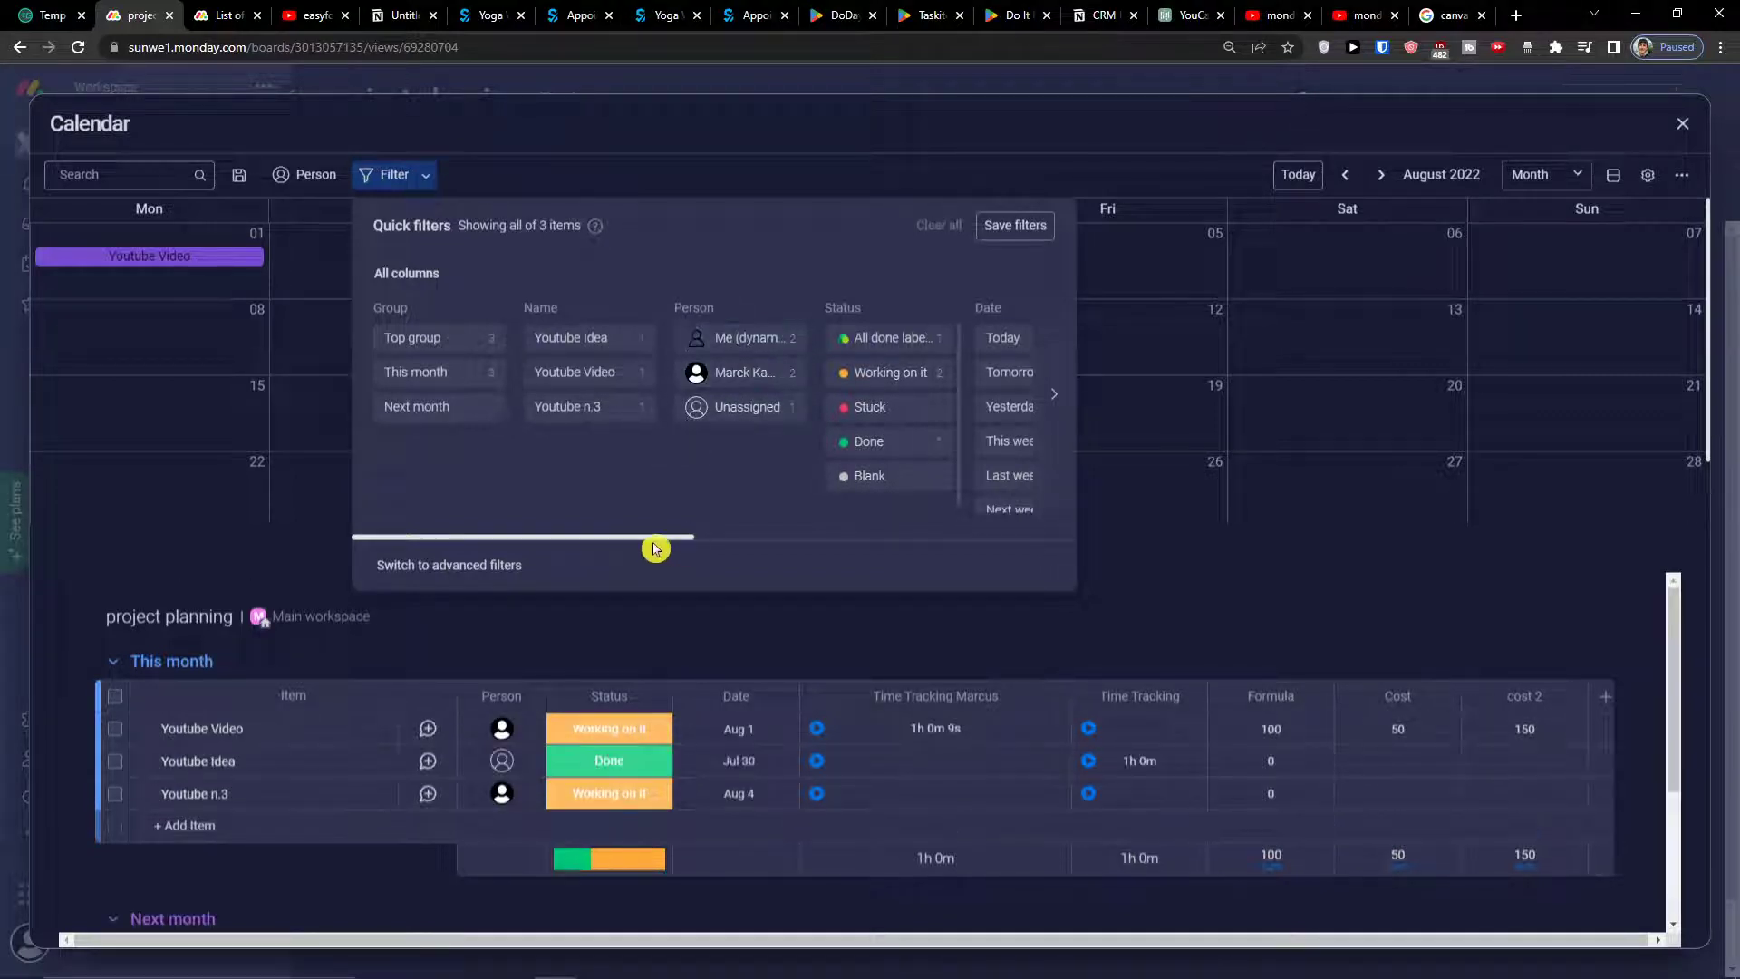
Step: Try the This month group filter and the Working on it status filter, clearing each and closing the filters
left_click(483, 376)
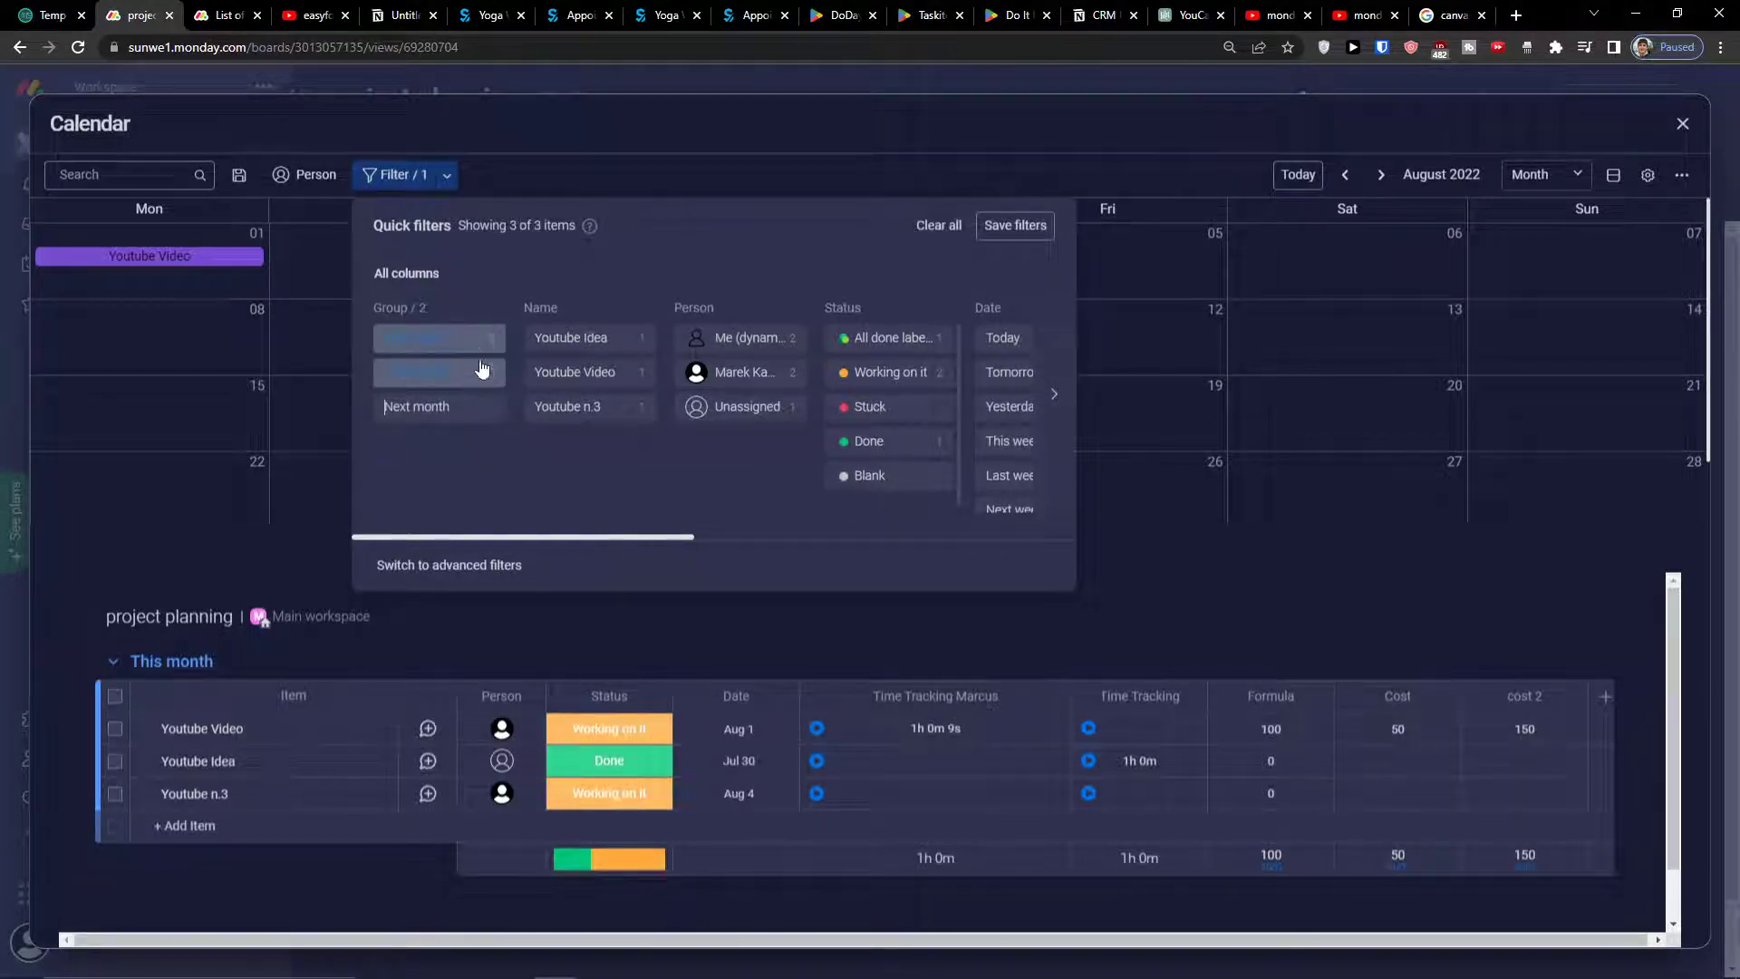
left_click(467, 350)
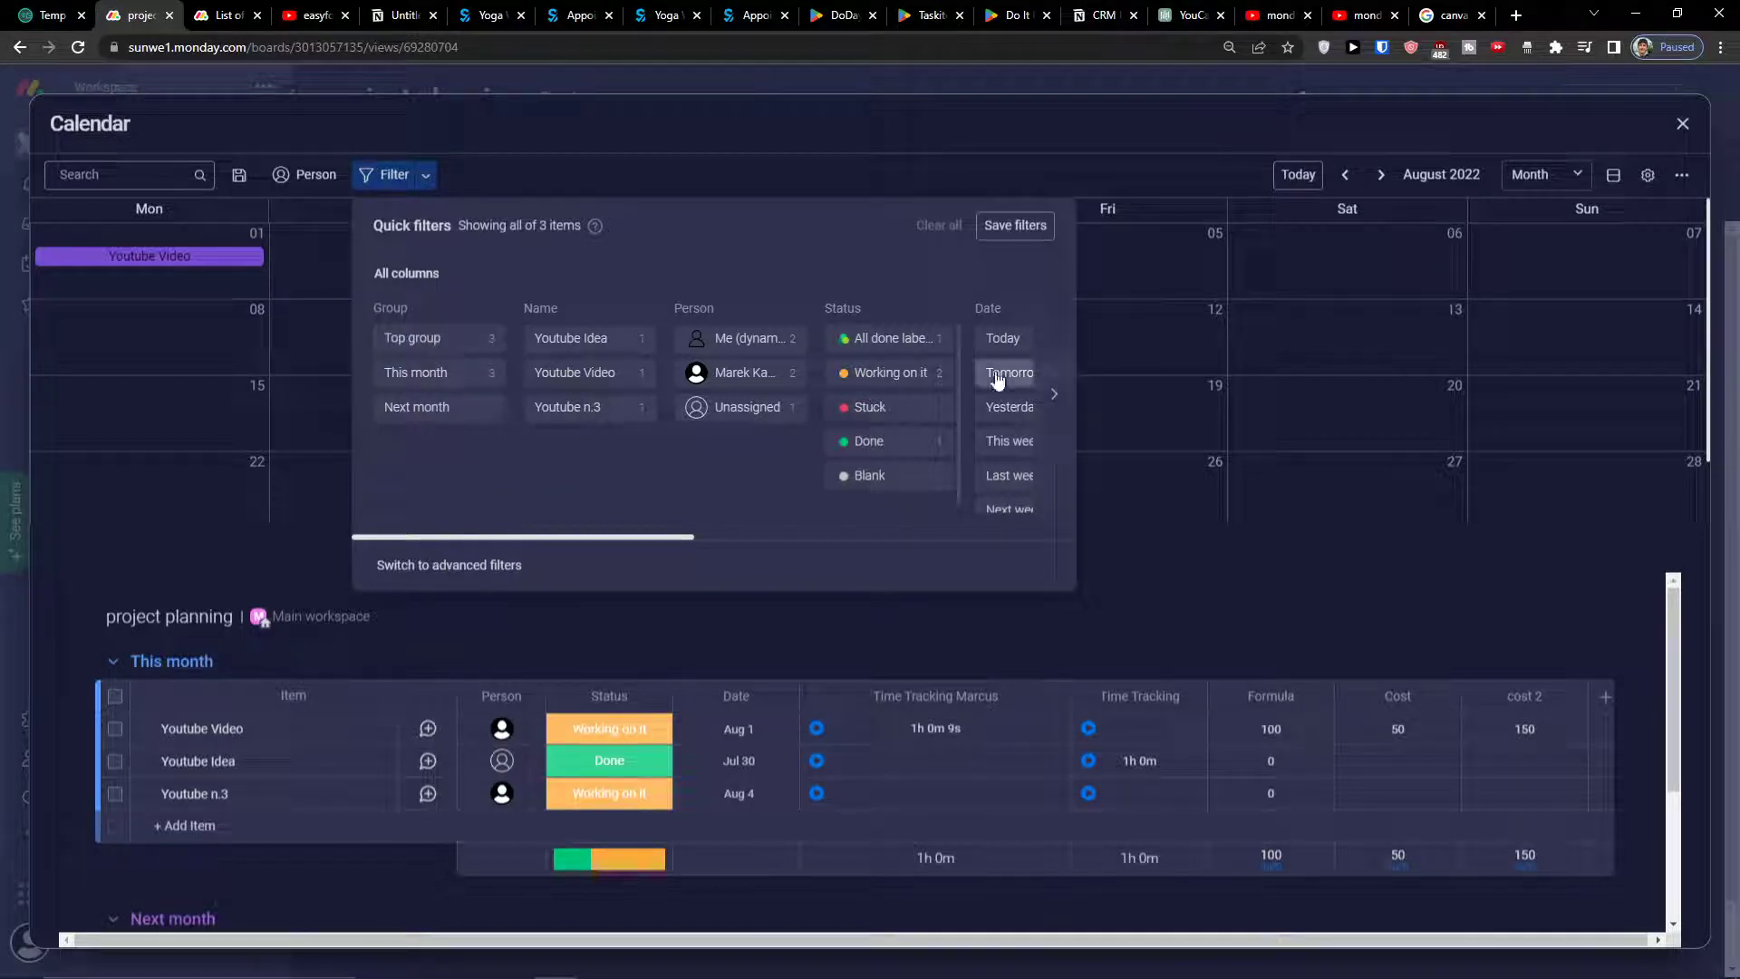
left_click(888, 379)
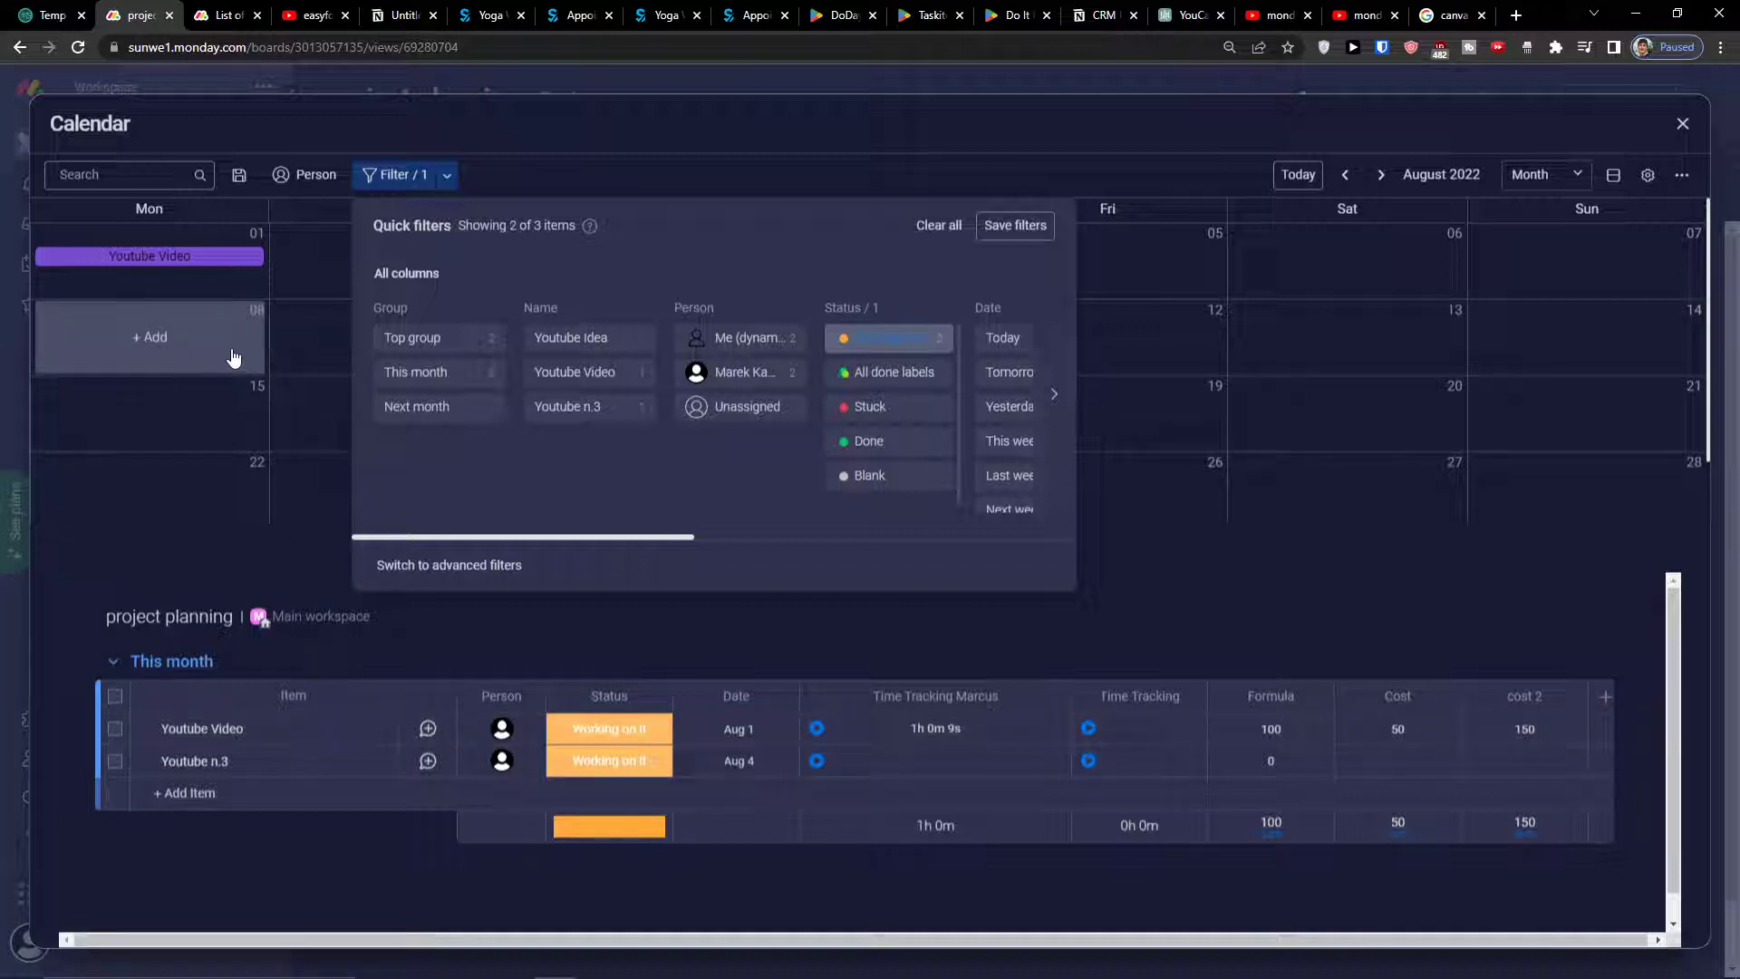
left_click(889, 339)
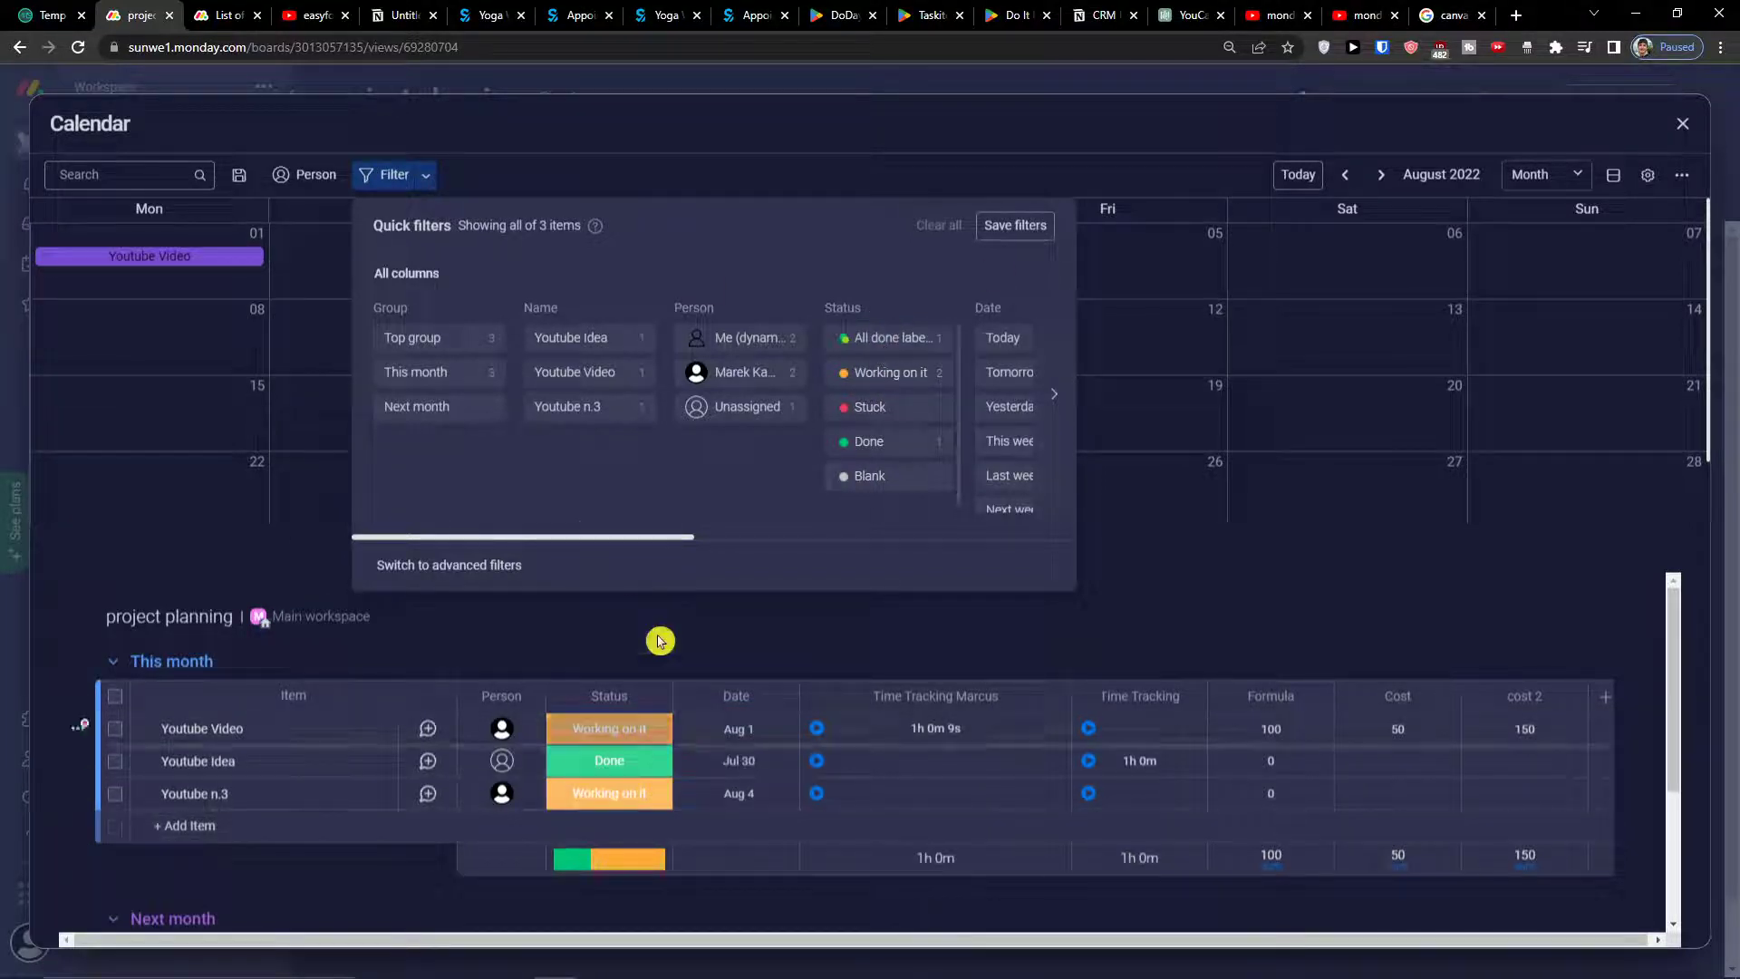
left_click(327, 637)
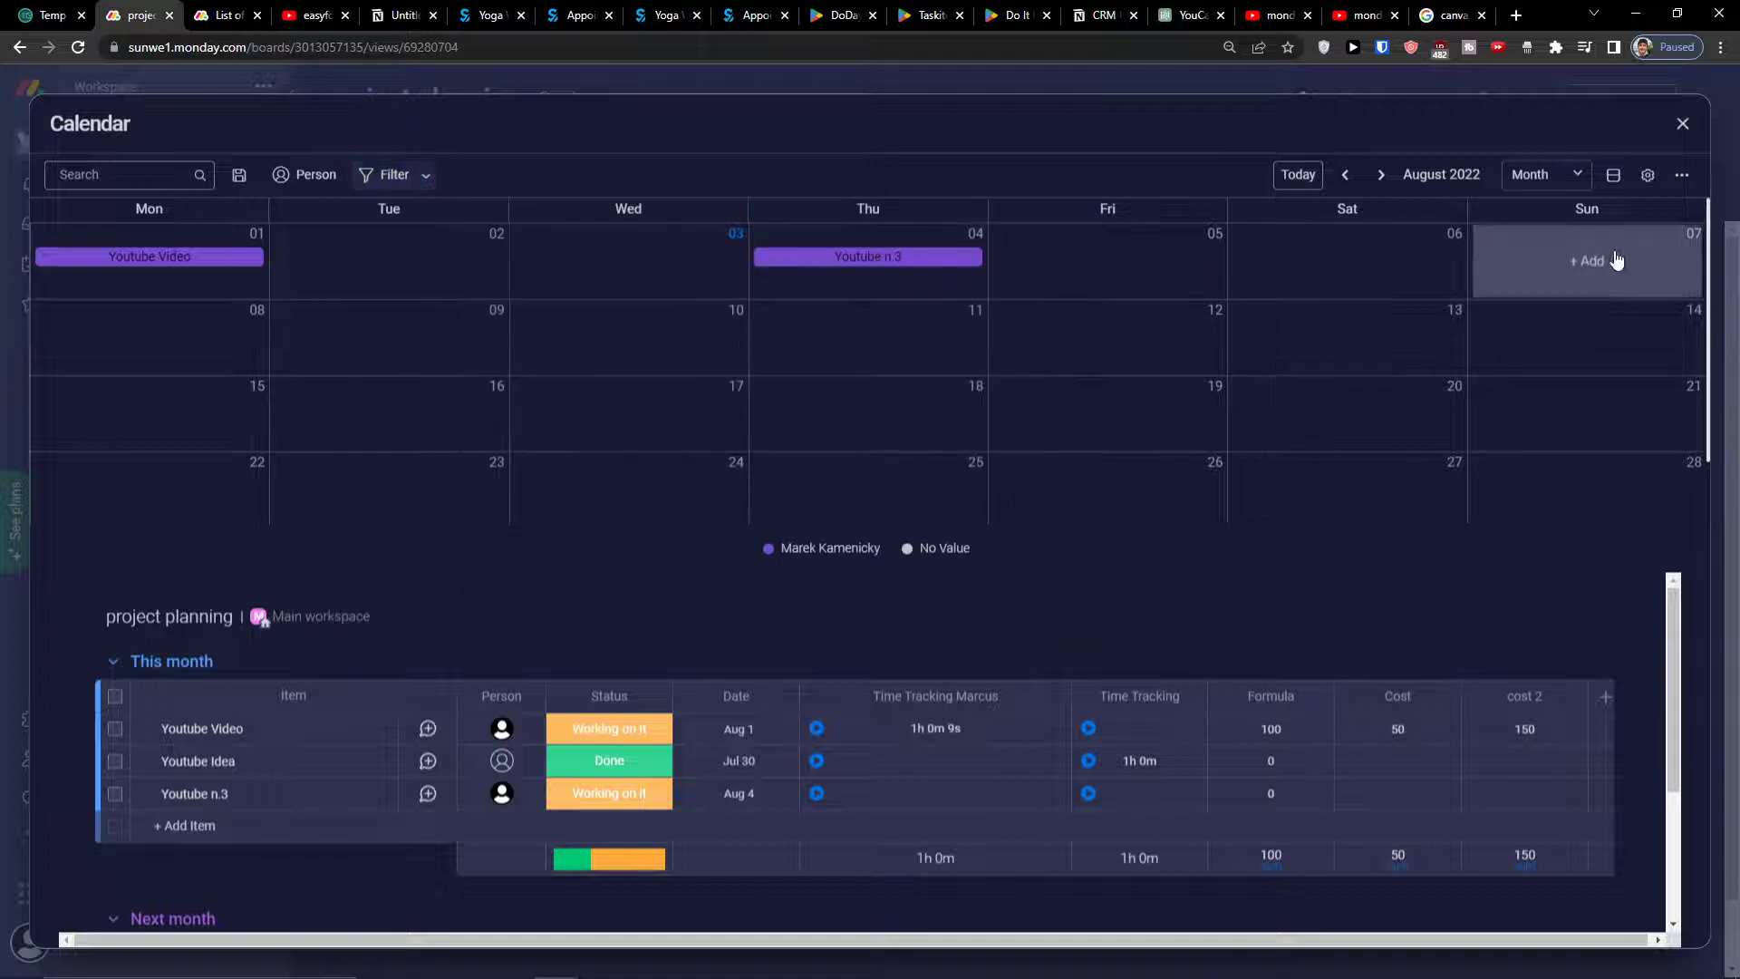
Step: In the calendar settings, switch the project planning Date column's data off and back on
left_click(1613, 175)
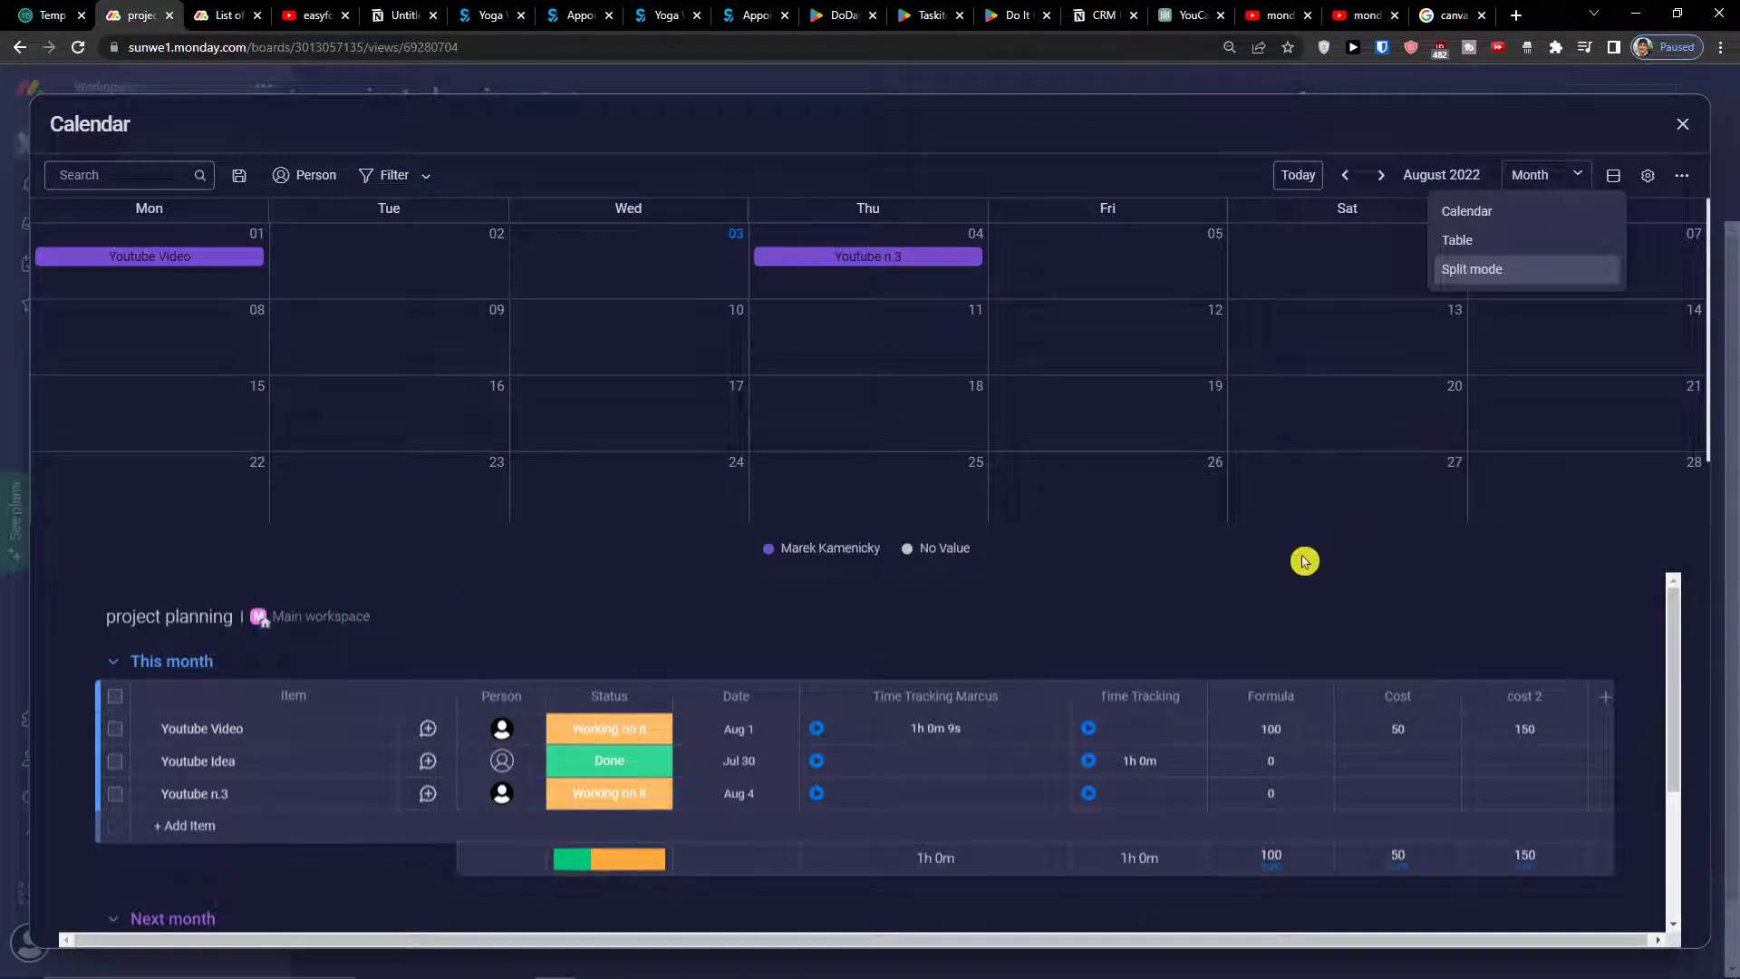
left_click(1650, 176)
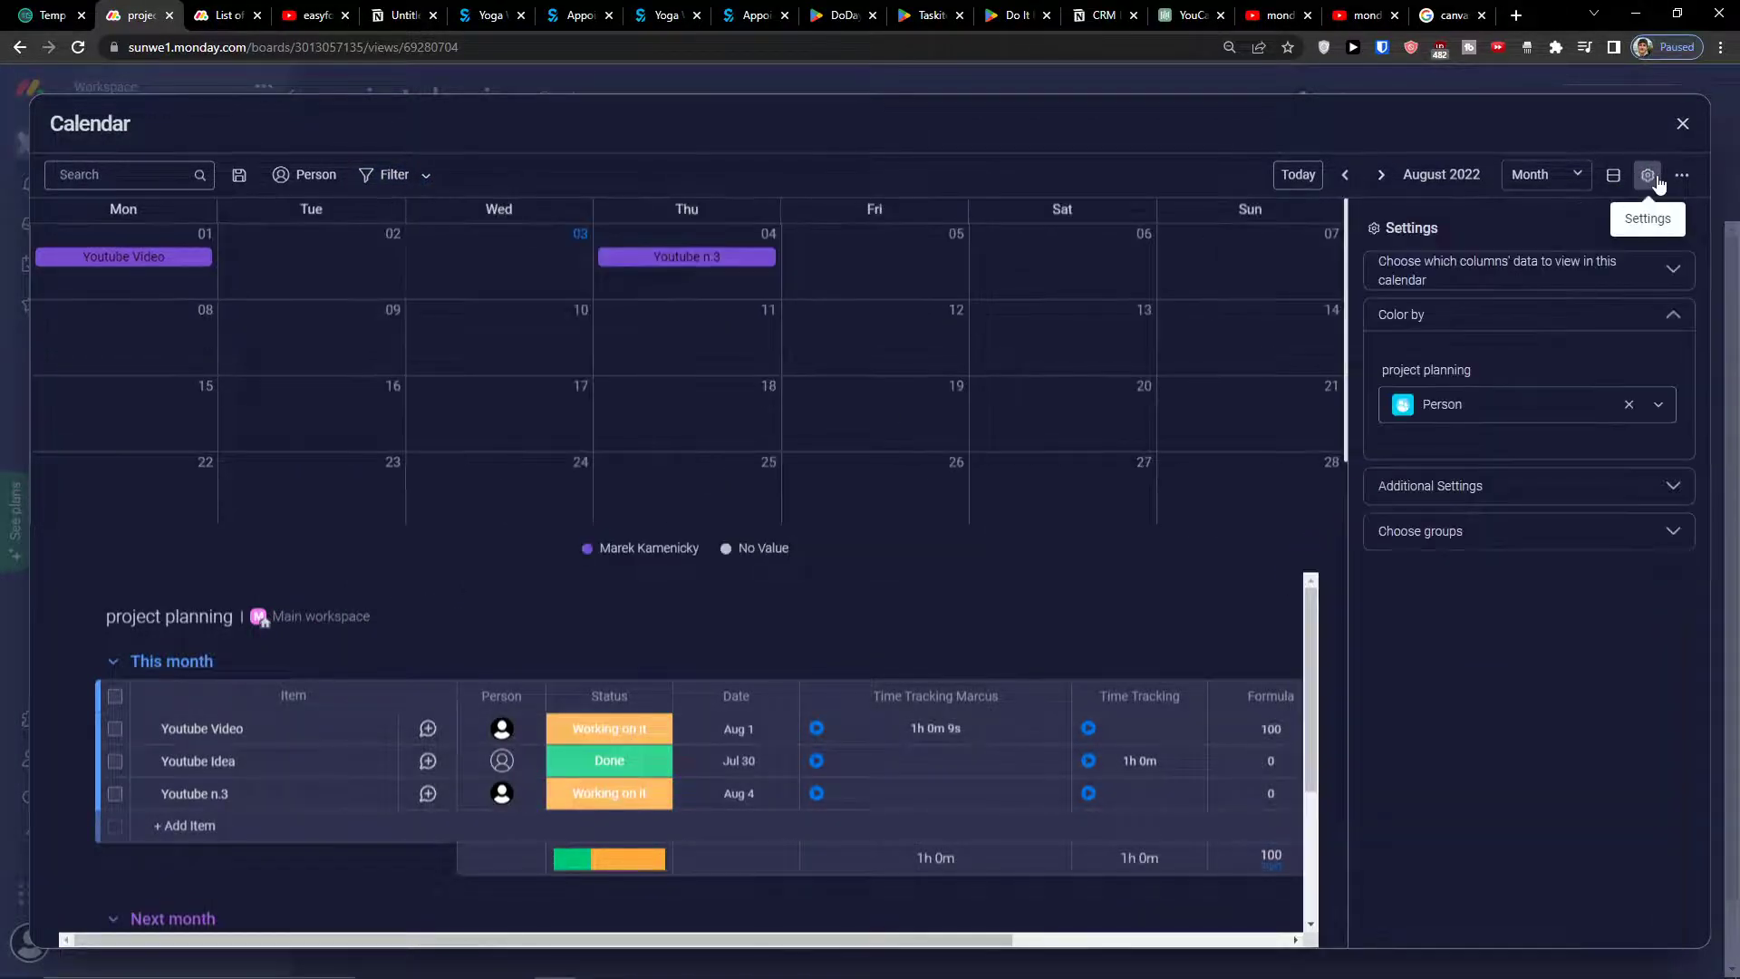
left_click(1649, 176)
left_click(1650, 178)
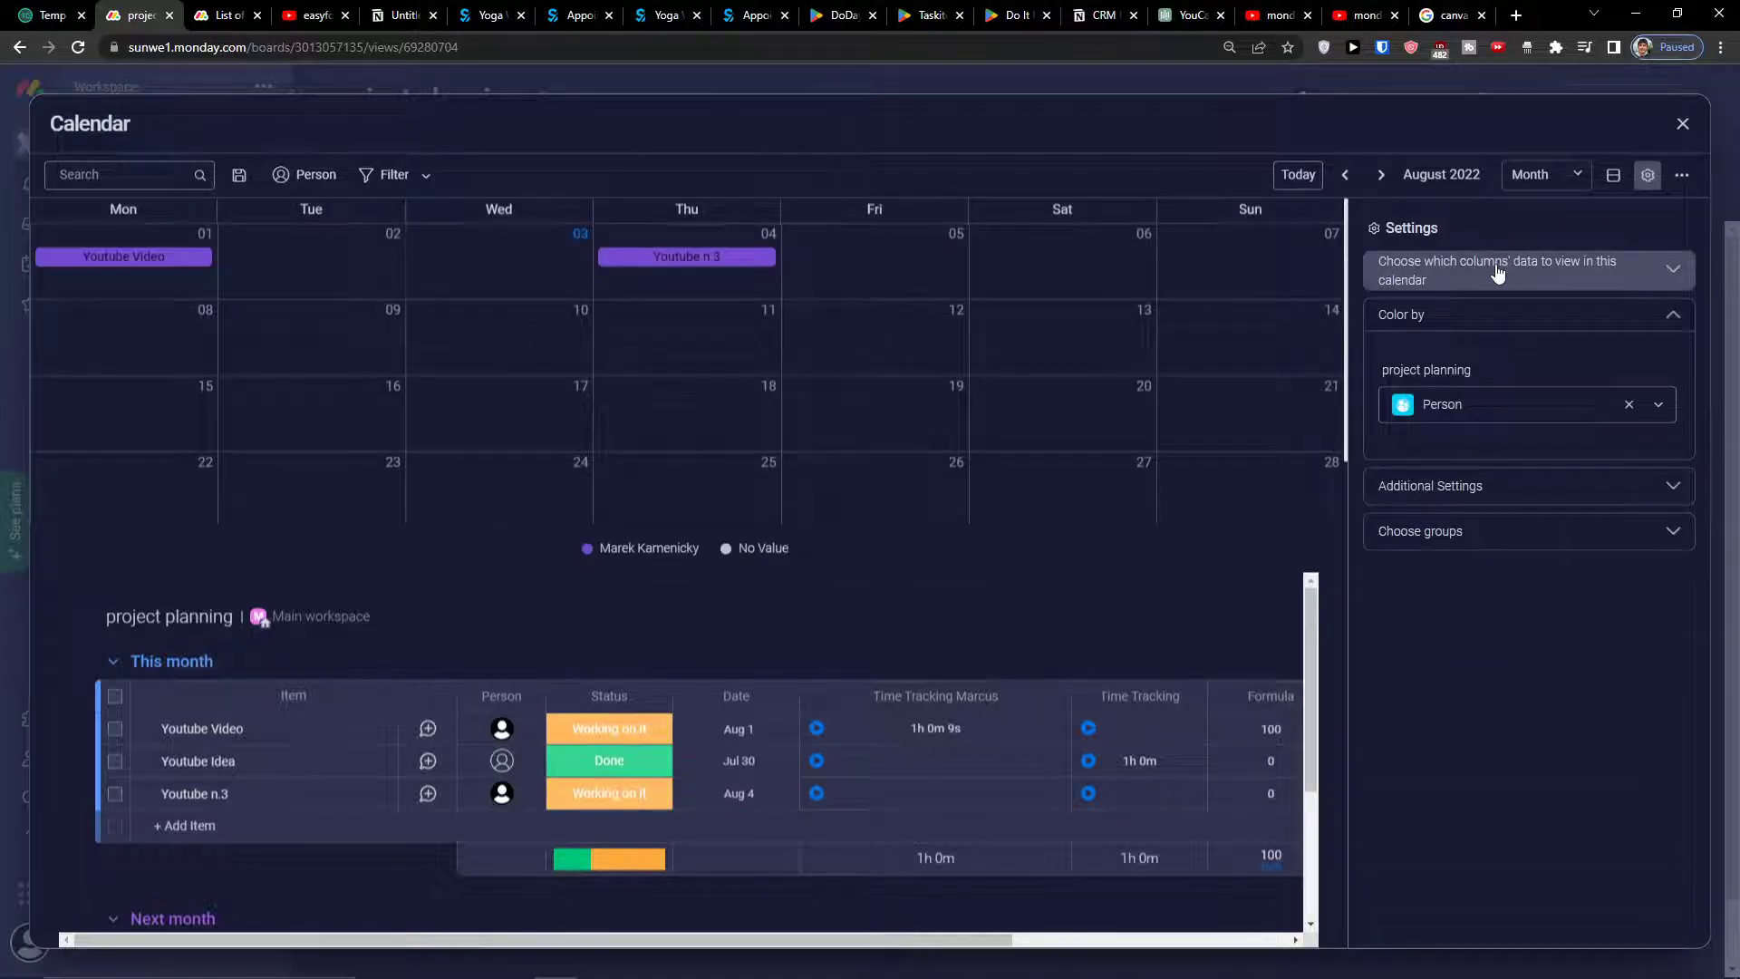
left_click(1509, 279)
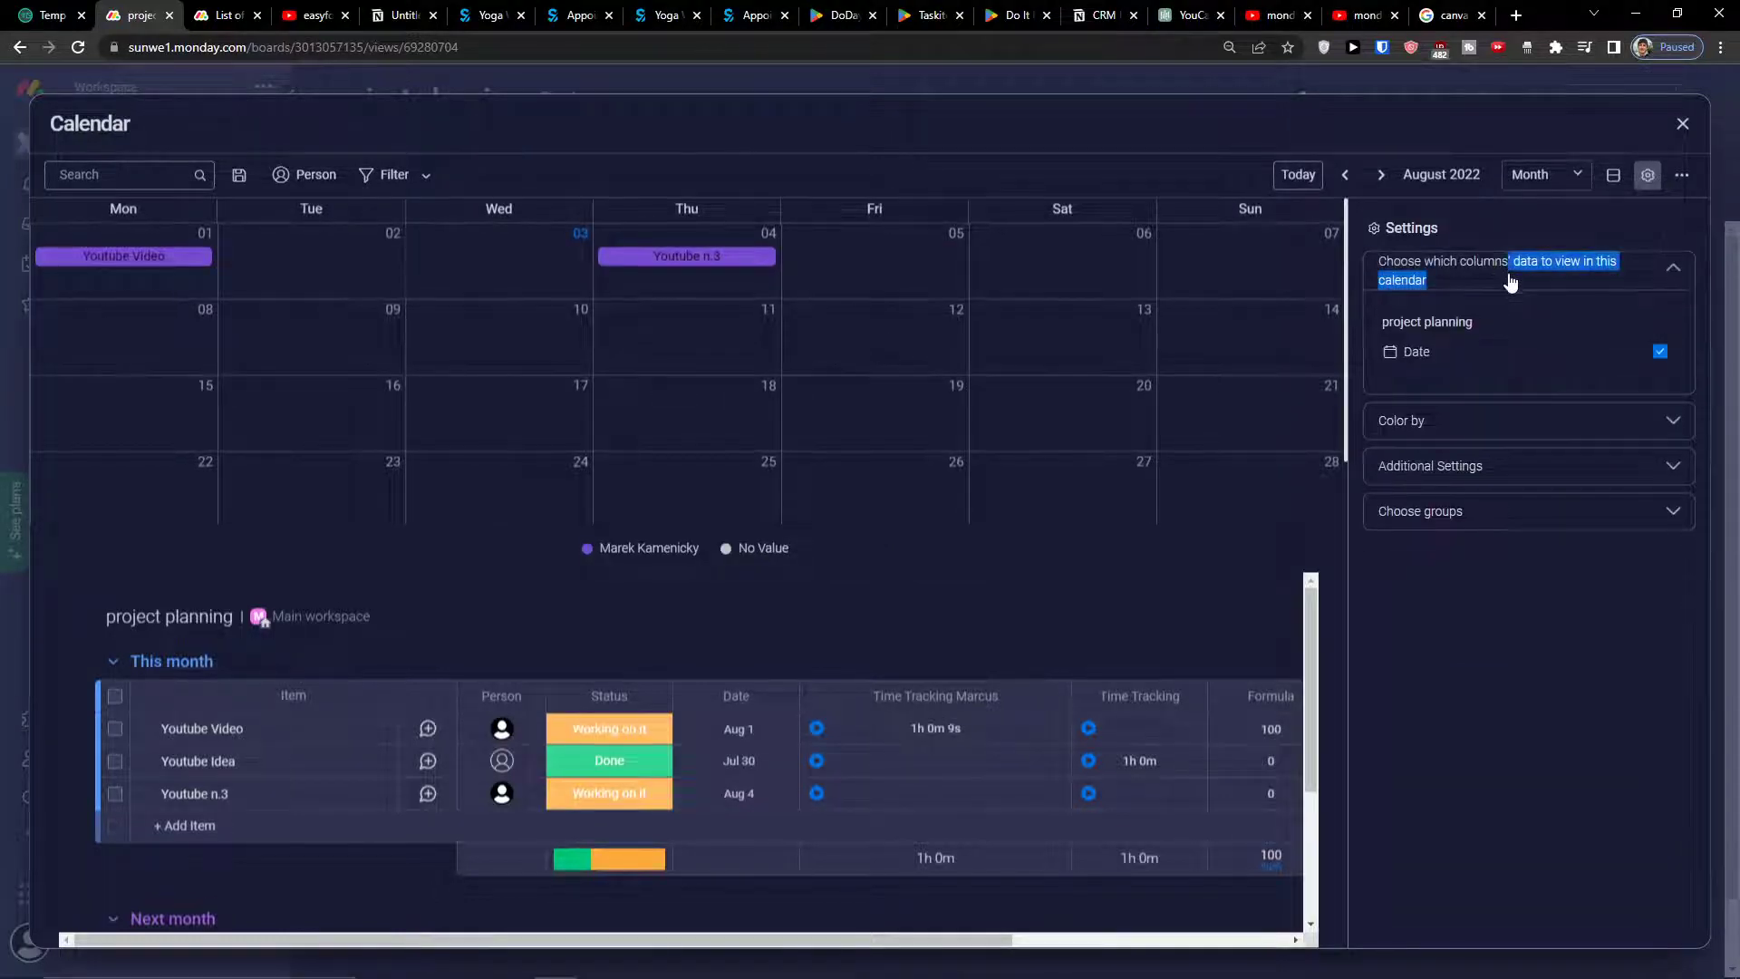
left_click(1460, 341)
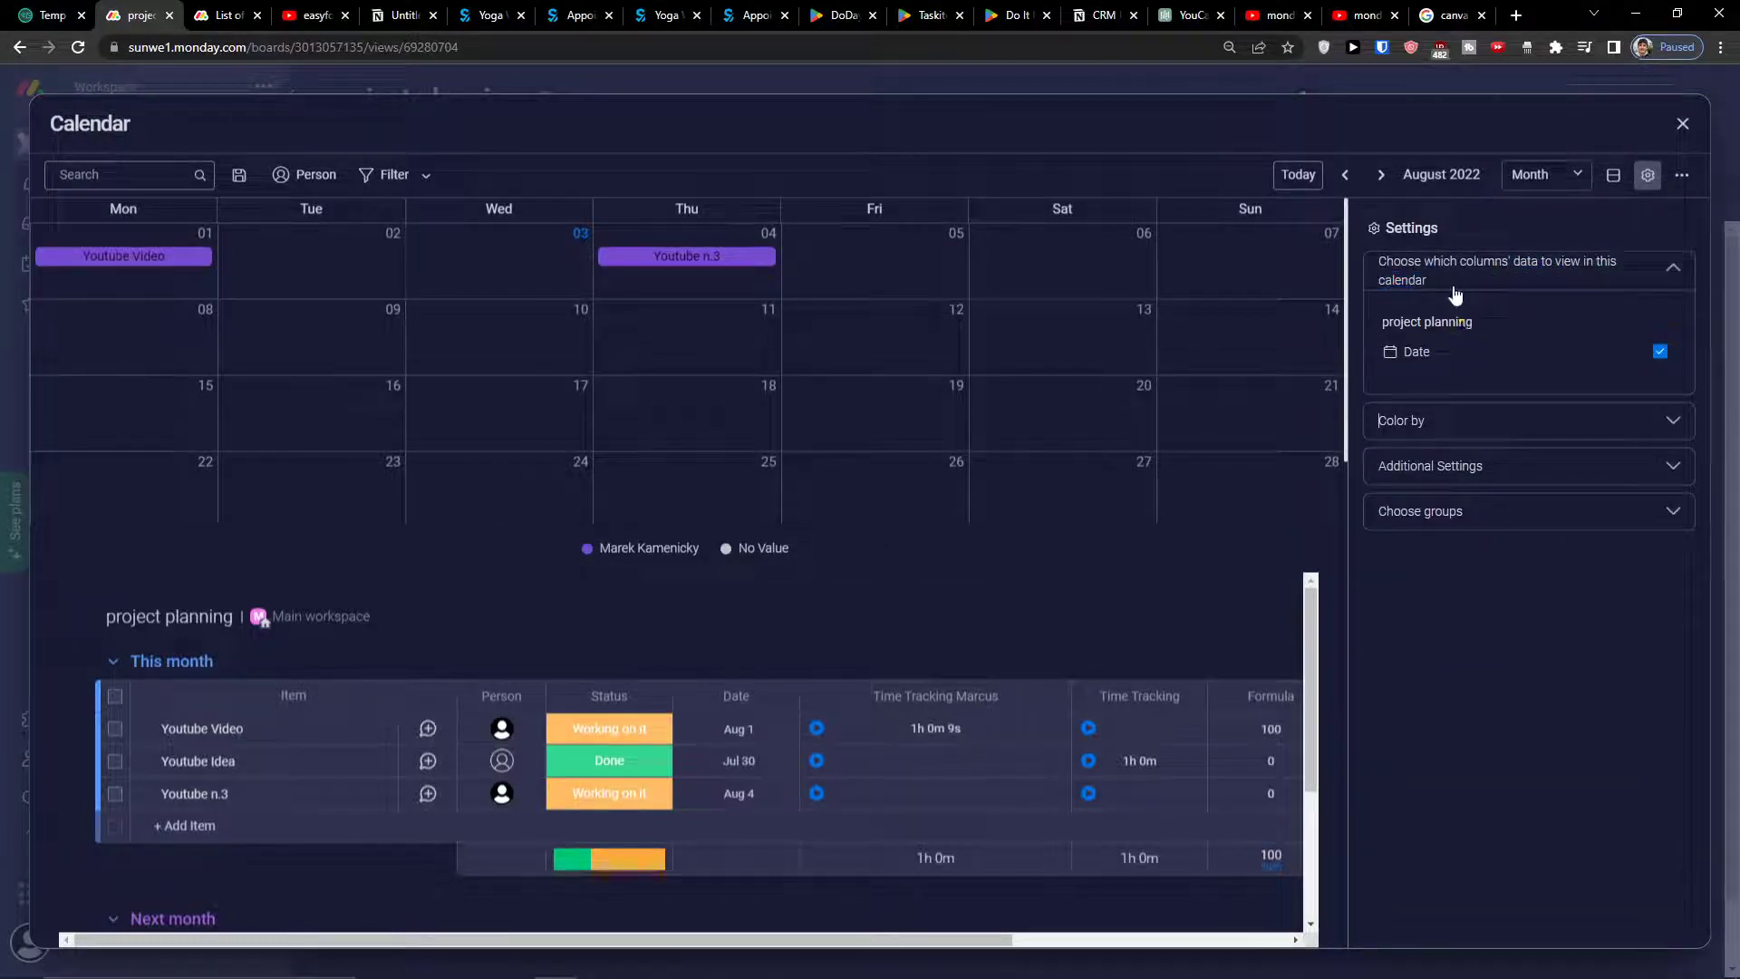
left_click(1661, 353)
left_click(1662, 354)
Step: Color the project planning items in the calendar by Group
left_click(1559, 419)
left_click(1557, 412)
left_click(1474, 488)
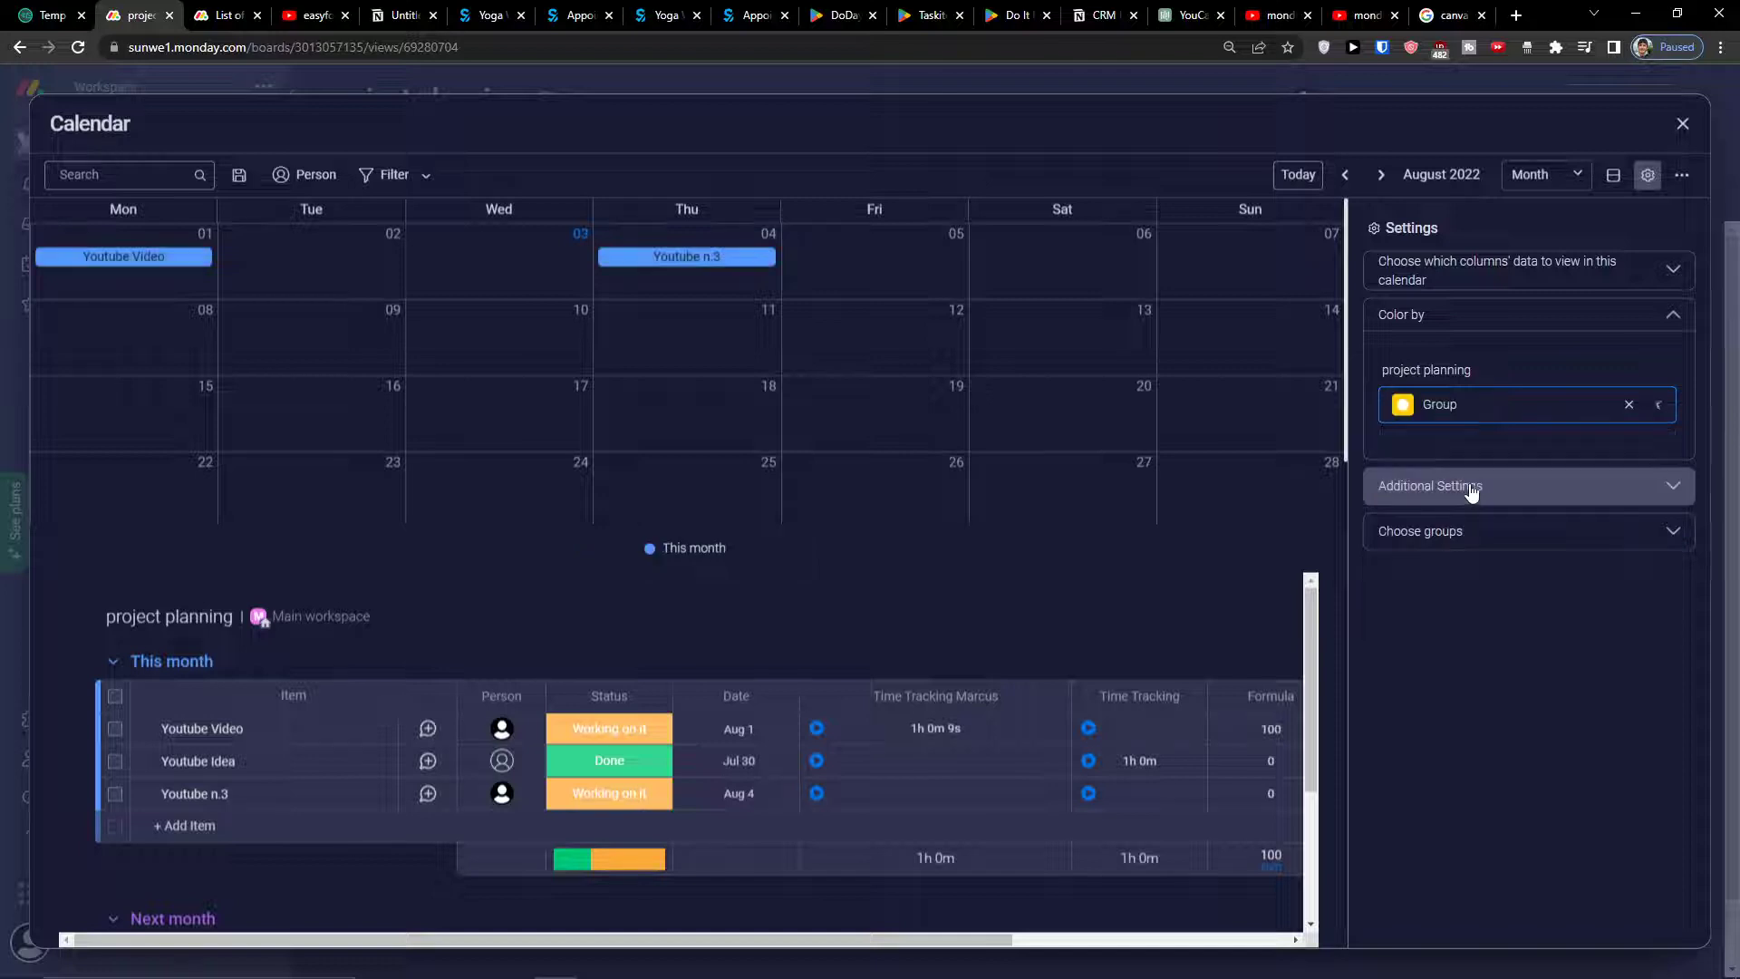
left_click(1466, 410)
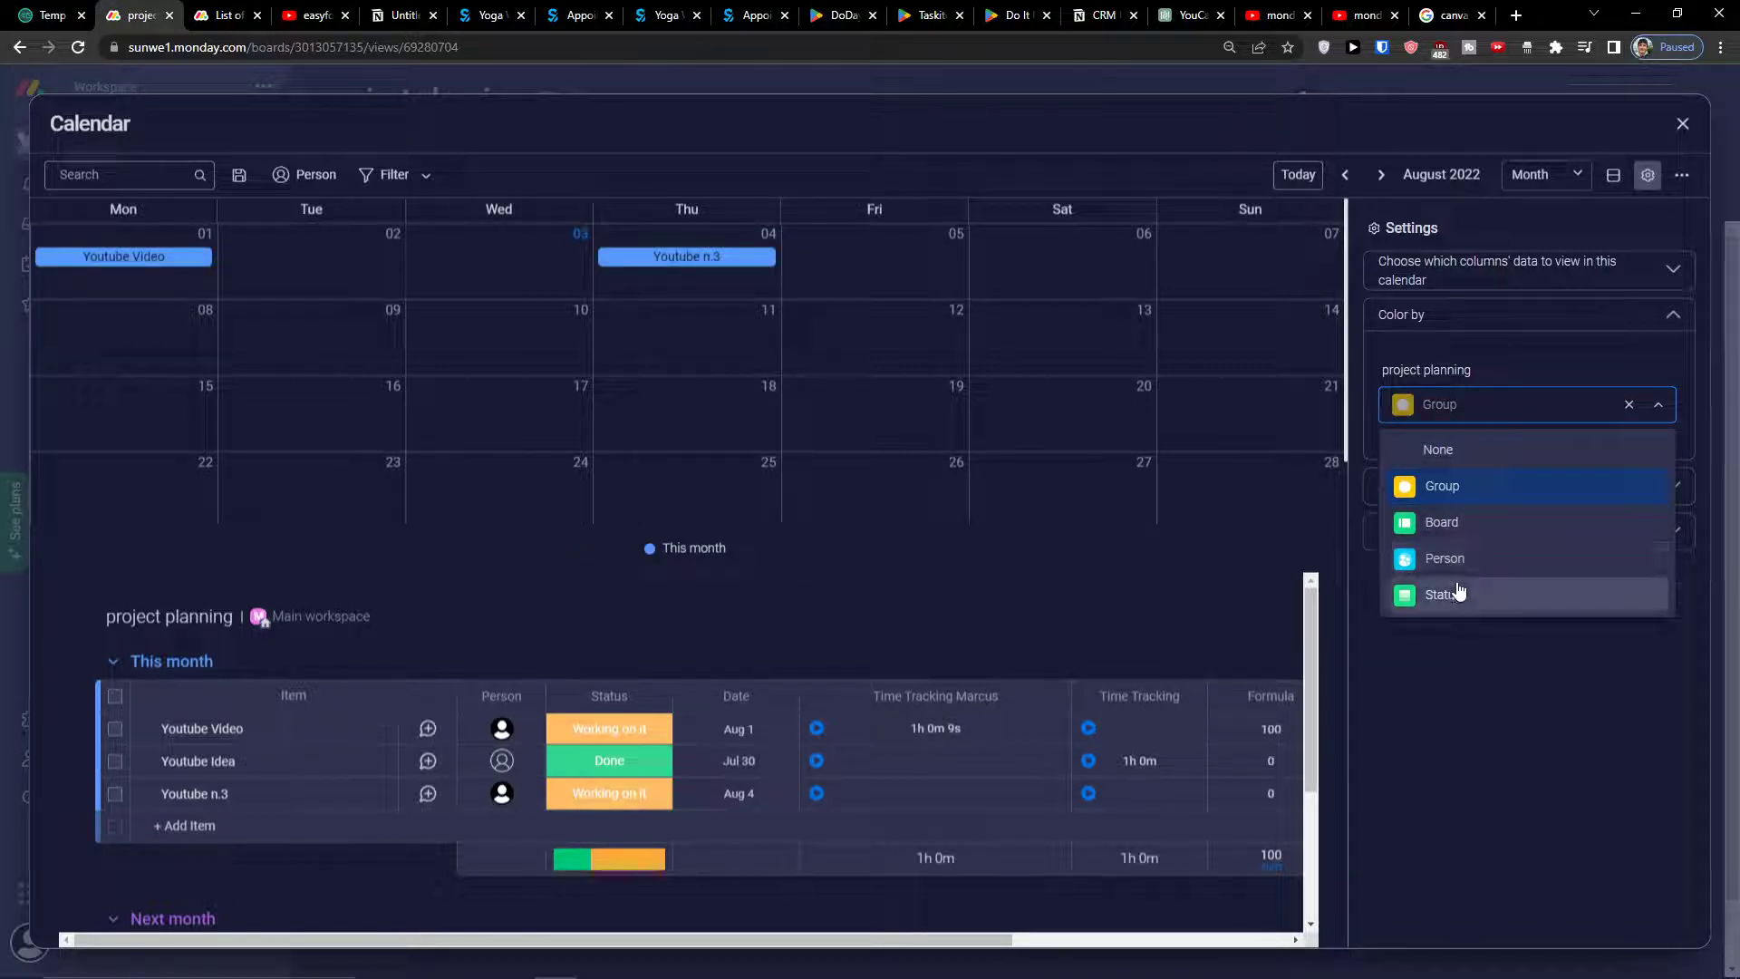
left_click(1426, 675)
Step: Review the calendar's additional settings and group choices, and exit full screen
left_click(1445, 494)
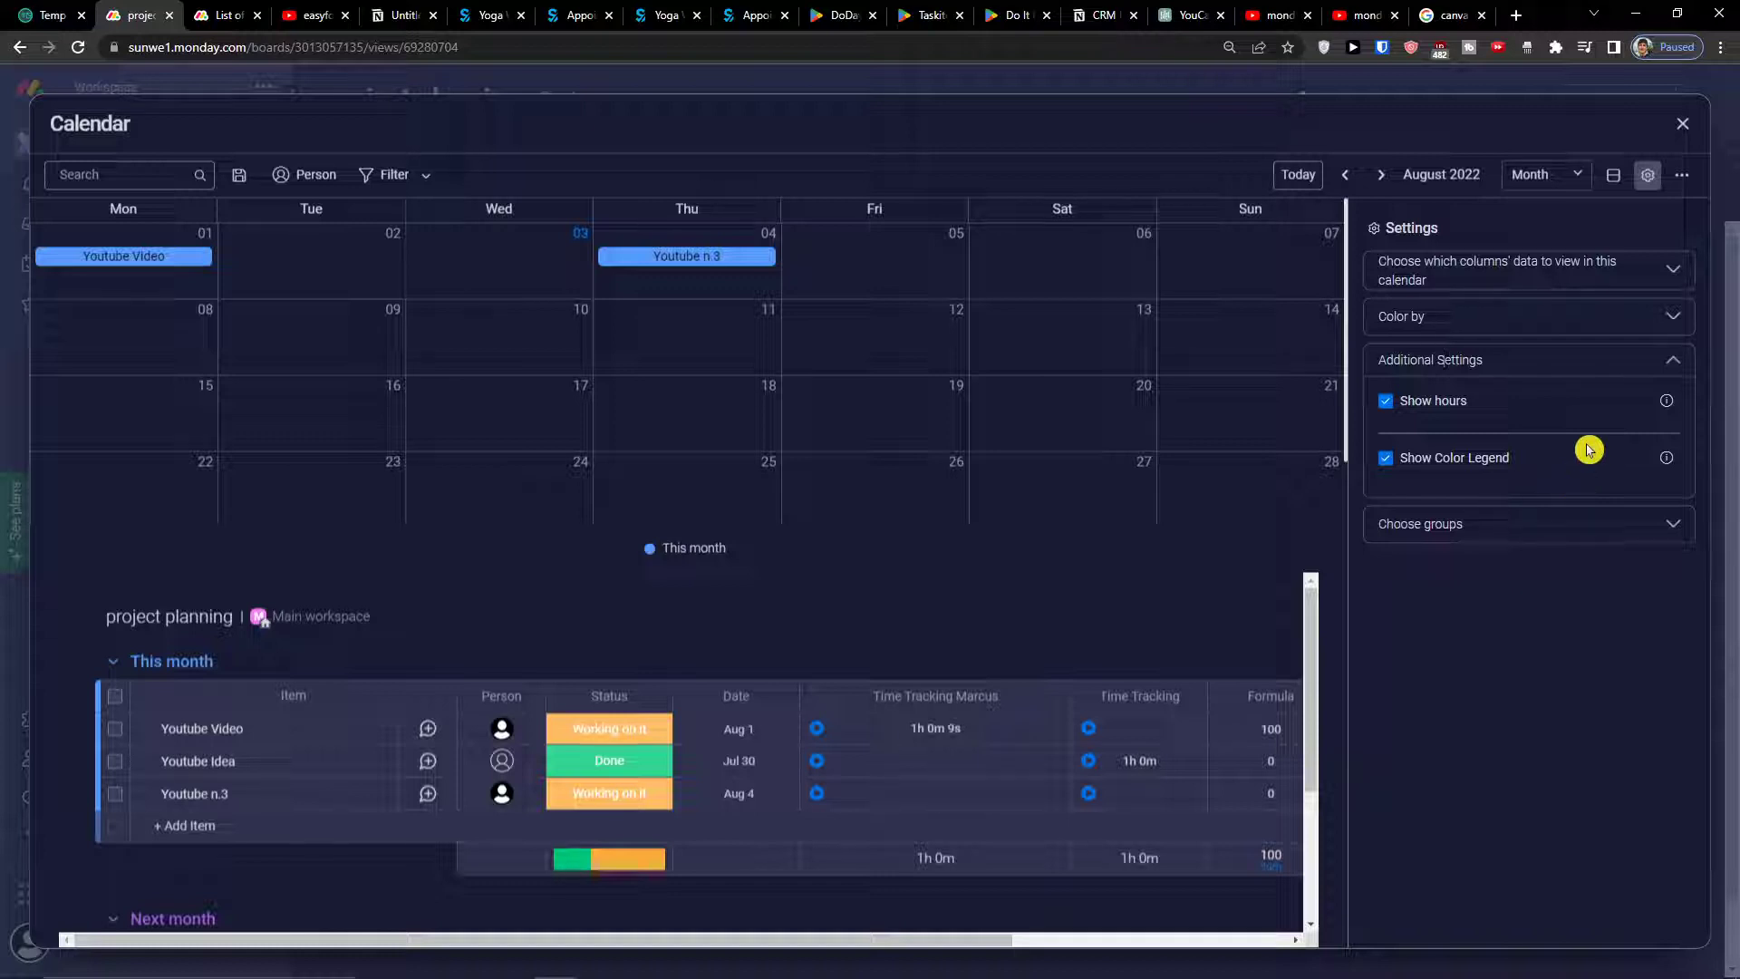
left_click(1616, 524)
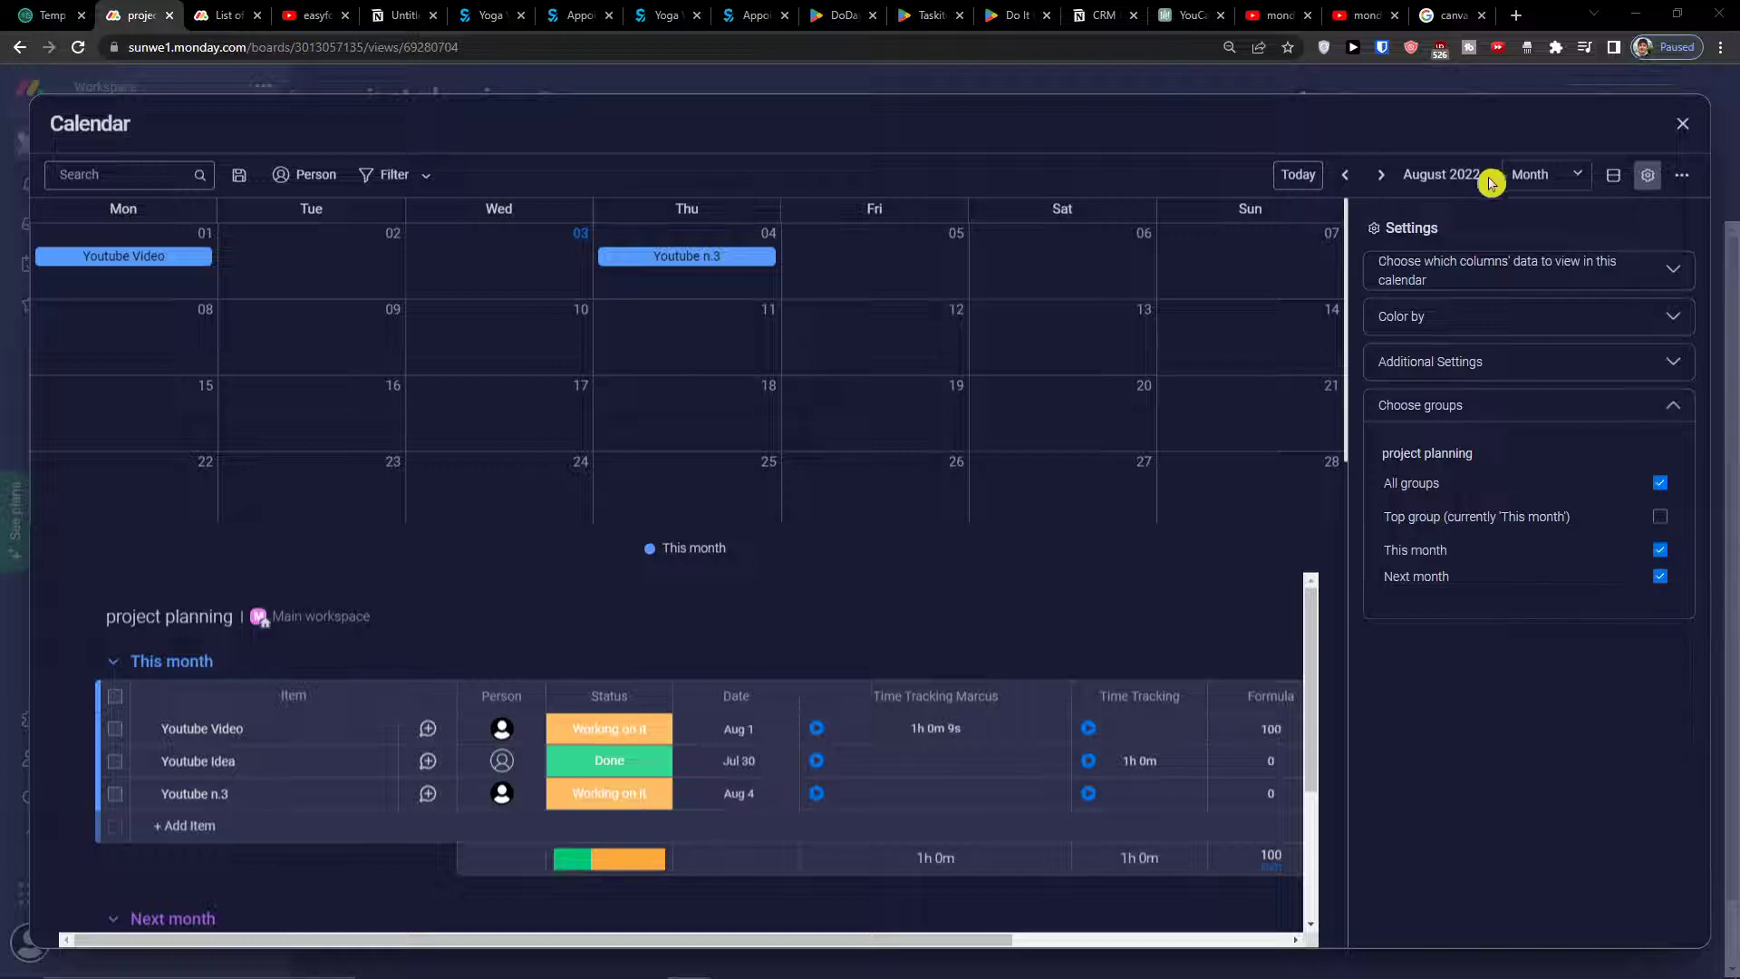
left_click(1677, 178)
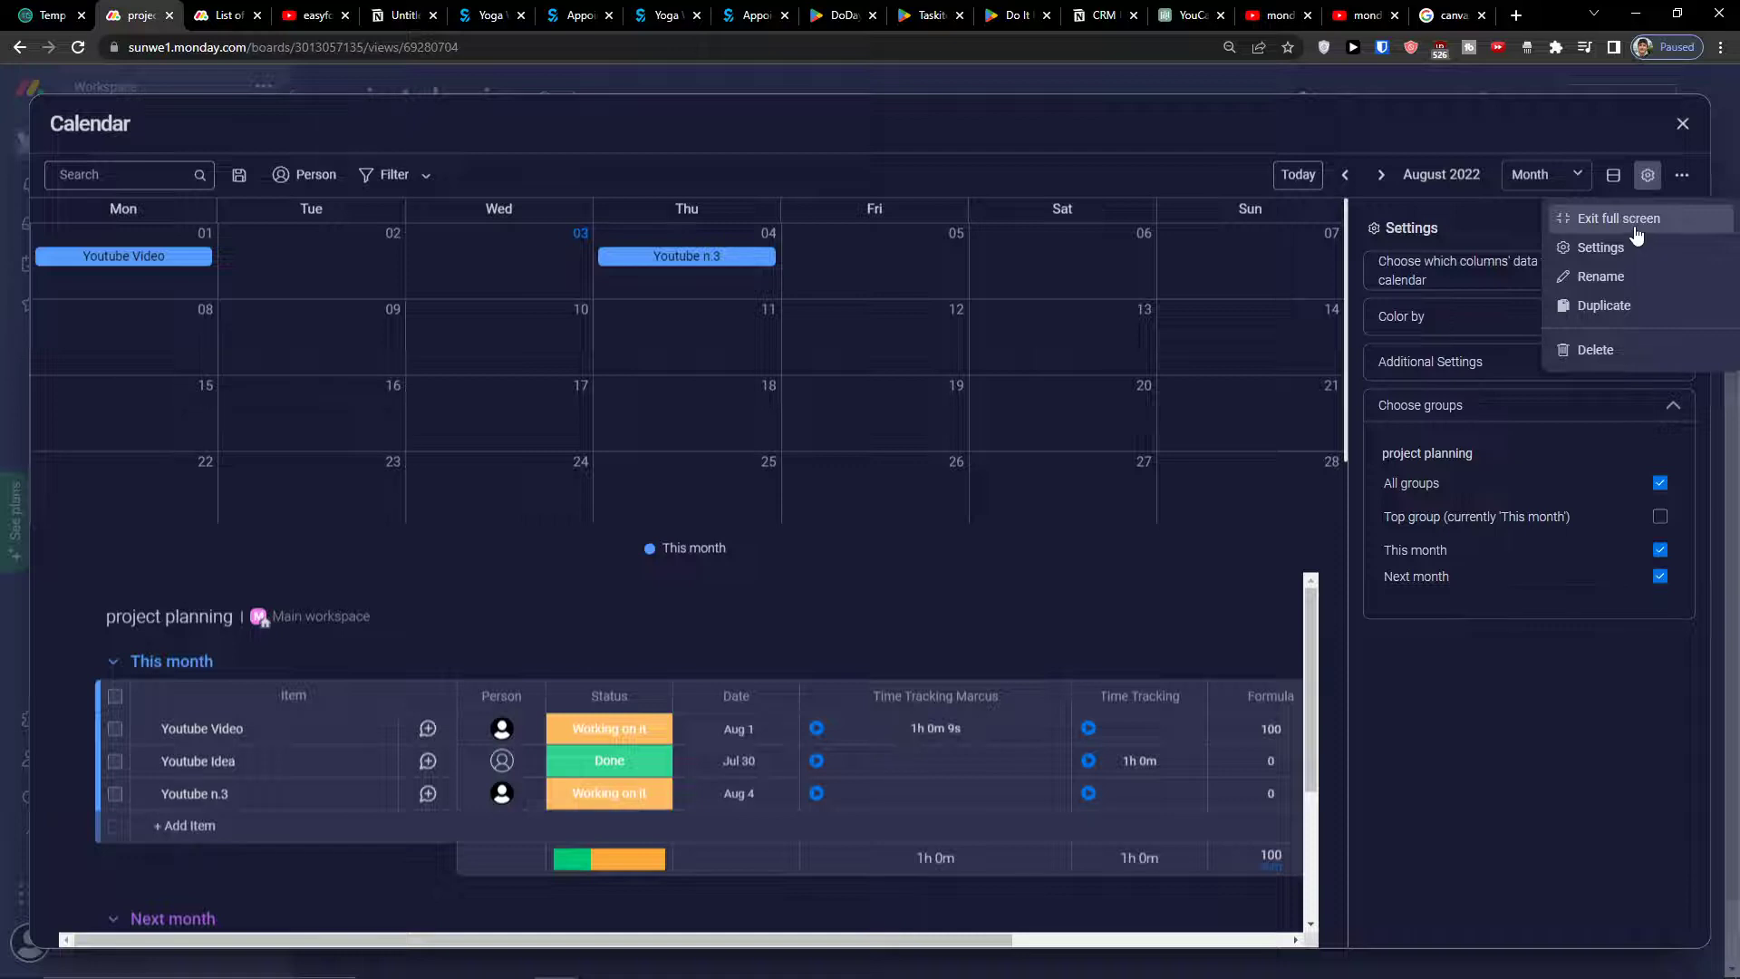
left_click(1637, 227)
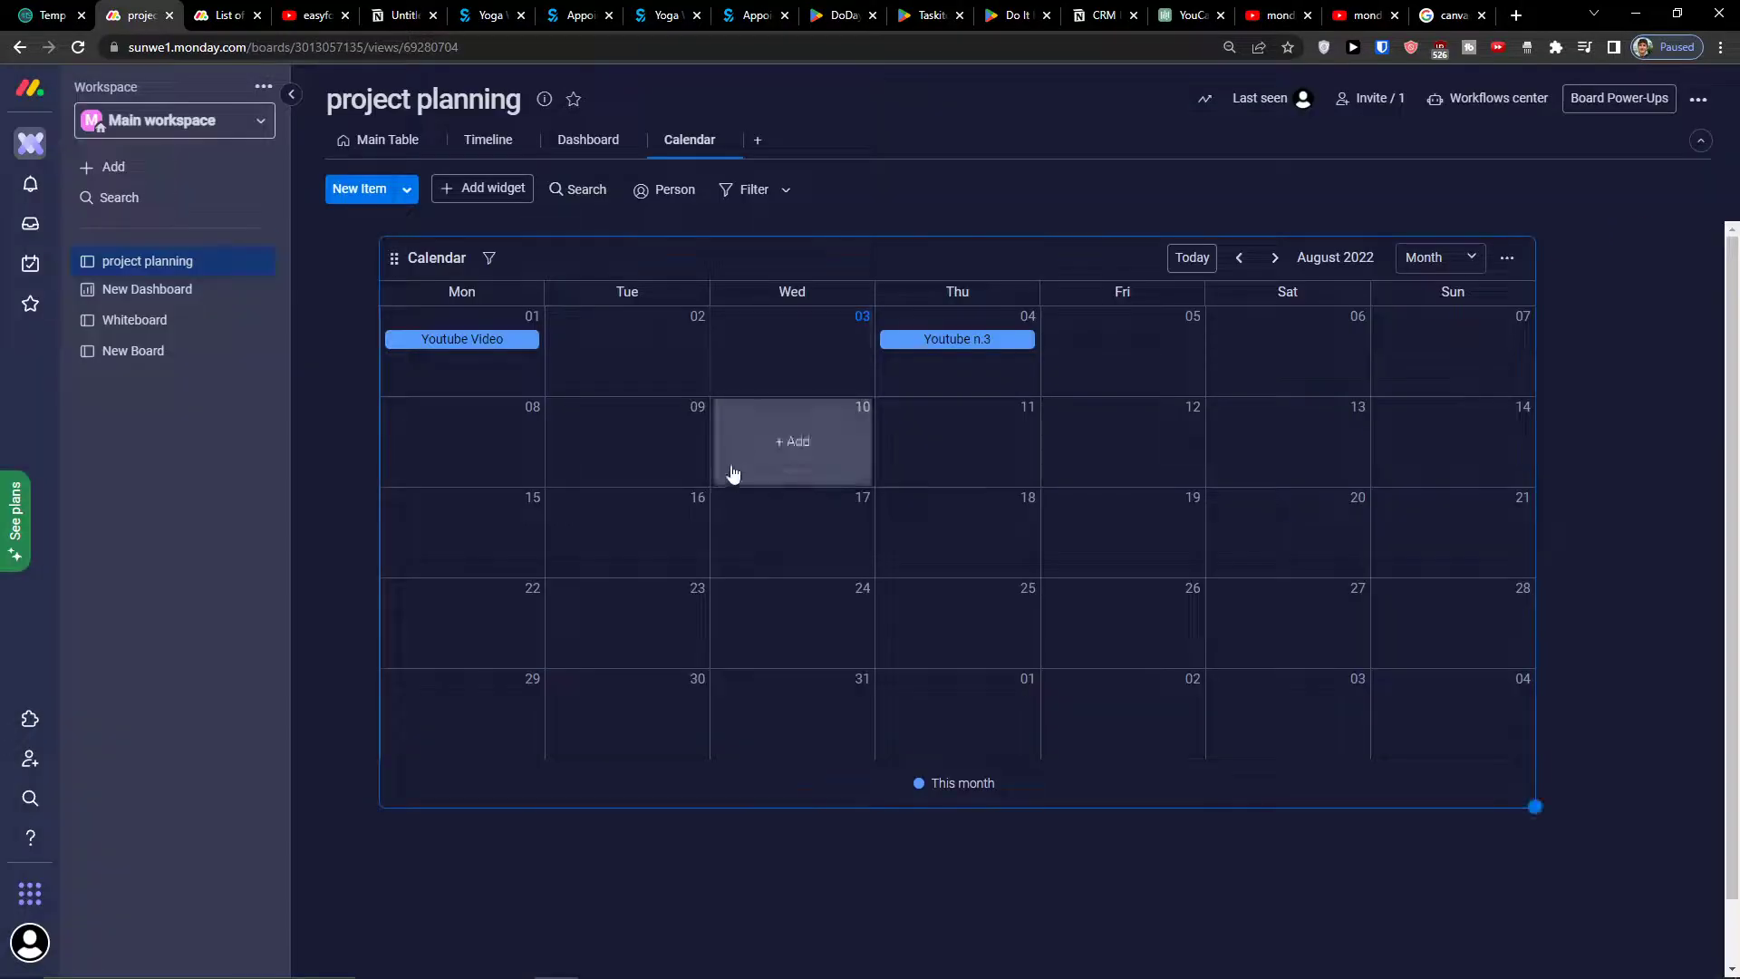
Step: Reschedule the "Youtube n.3" item to August 25 on the board's calendar
mouse_move(950, 343)
left_mouse_down()
mouse_move(1125, 342)
mouse_move(931, 356)
mouse_move(1099, 359)
mouse_move(927, 356)
mouse_move(1438, 357)
mouse_move(999, 451)
mouse_move(784, 437)
mouse_move(948, 361)
left_mouse_up()
left_click(949, 358)
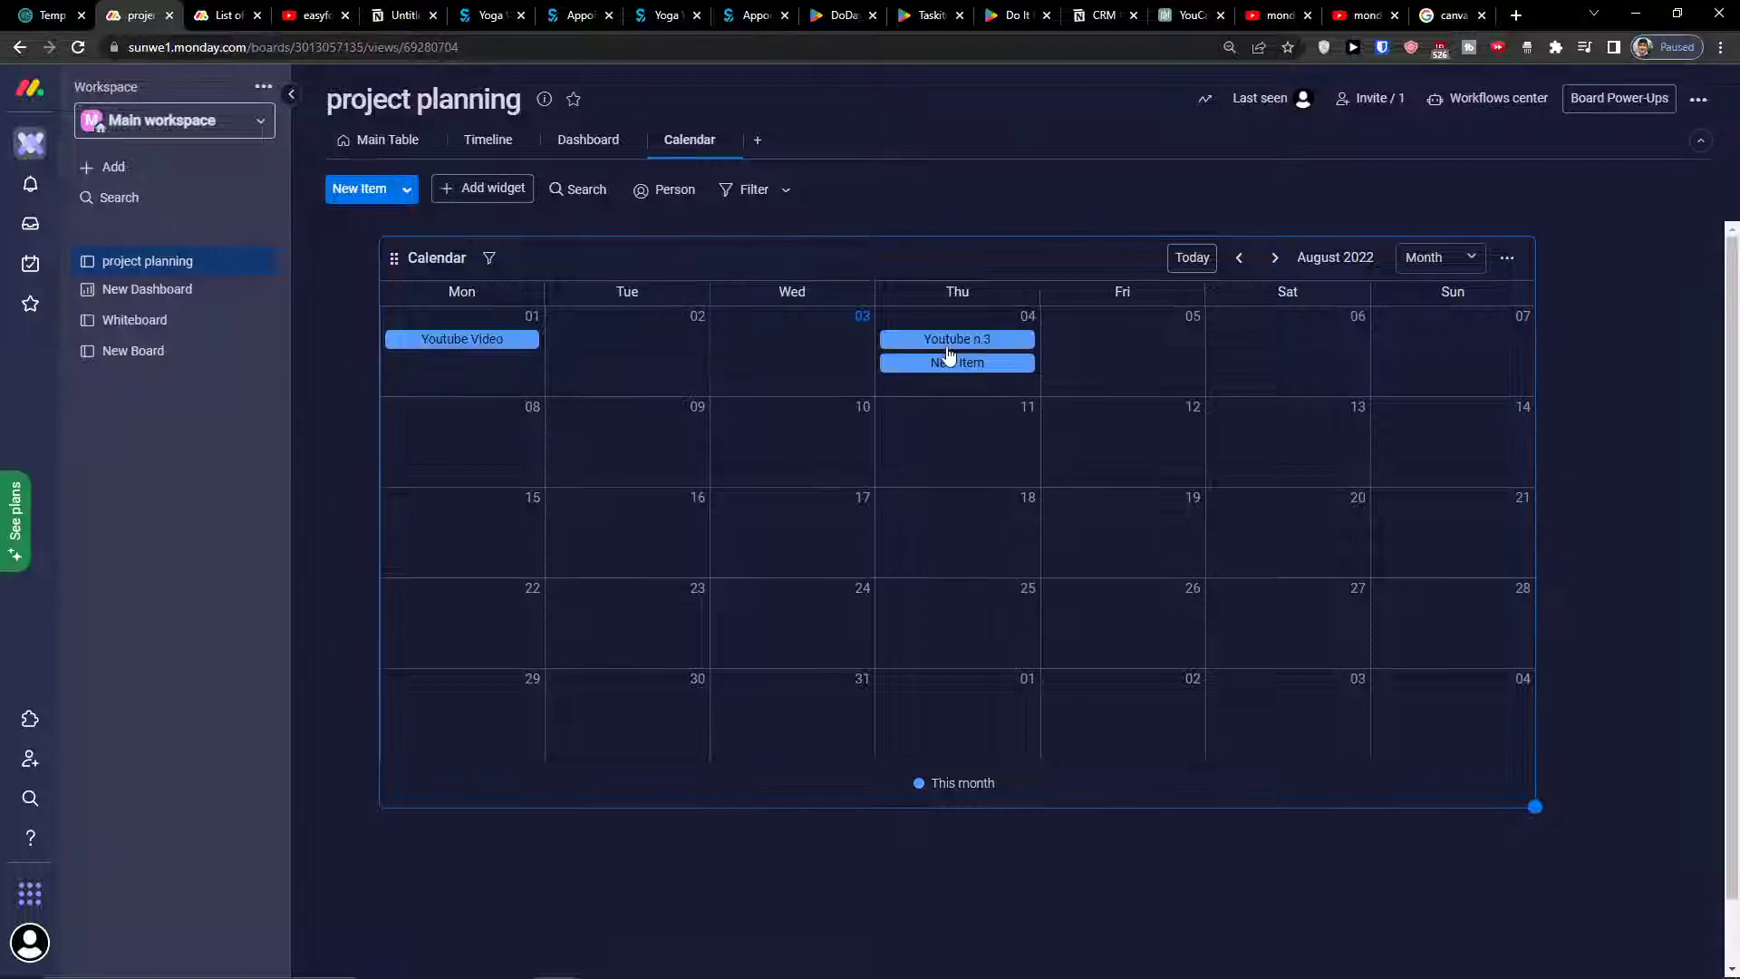
left_click(1107, 230)
left_click_drag(961, 355, 949, 594)
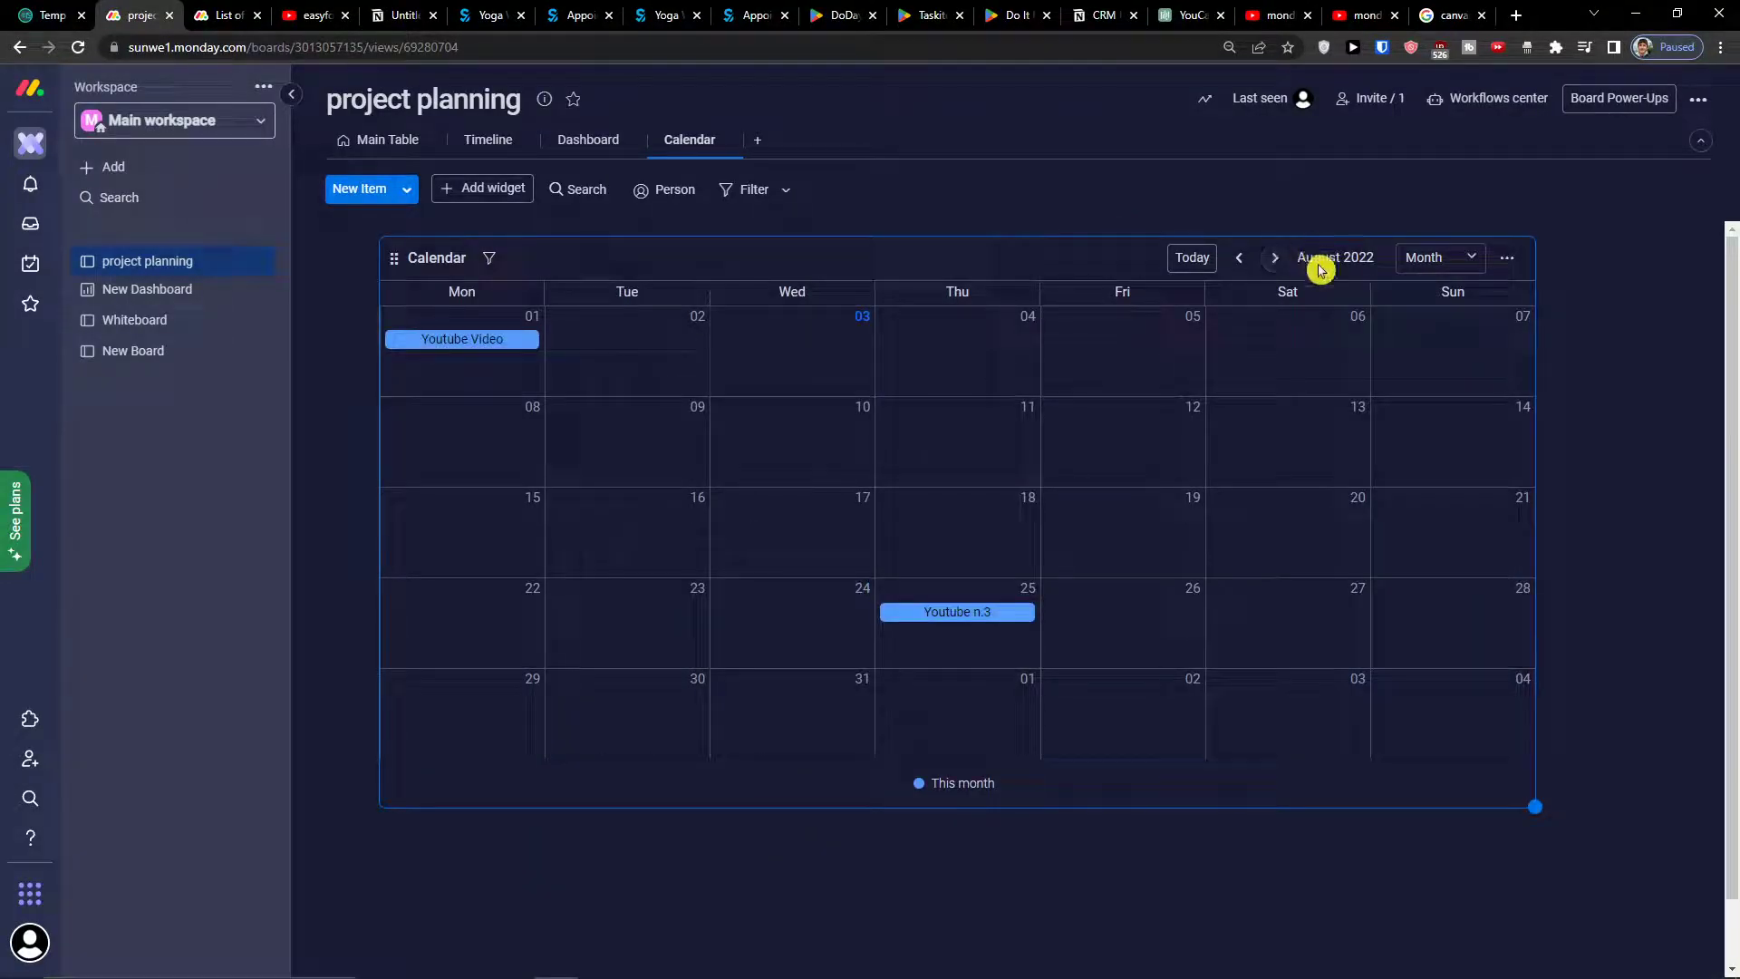
Step: Look at the calendar widget's options, browse to the next month, and return to today
left_click(1507, 258)
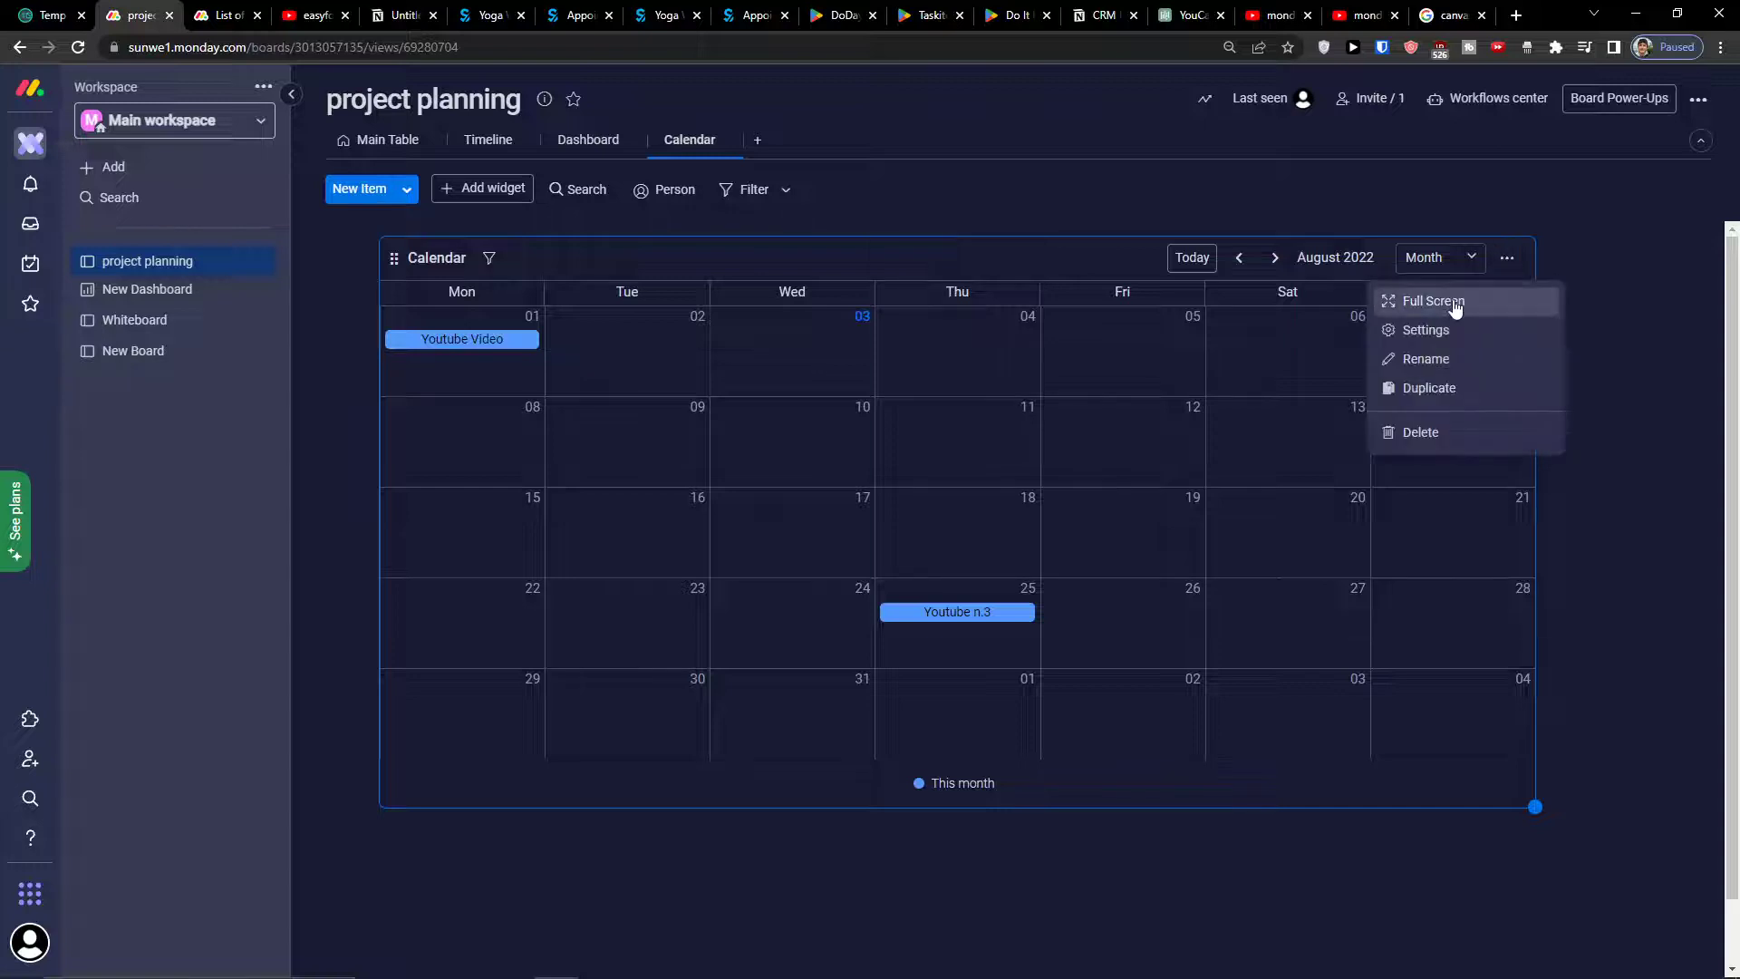
left_click(1191, 270)
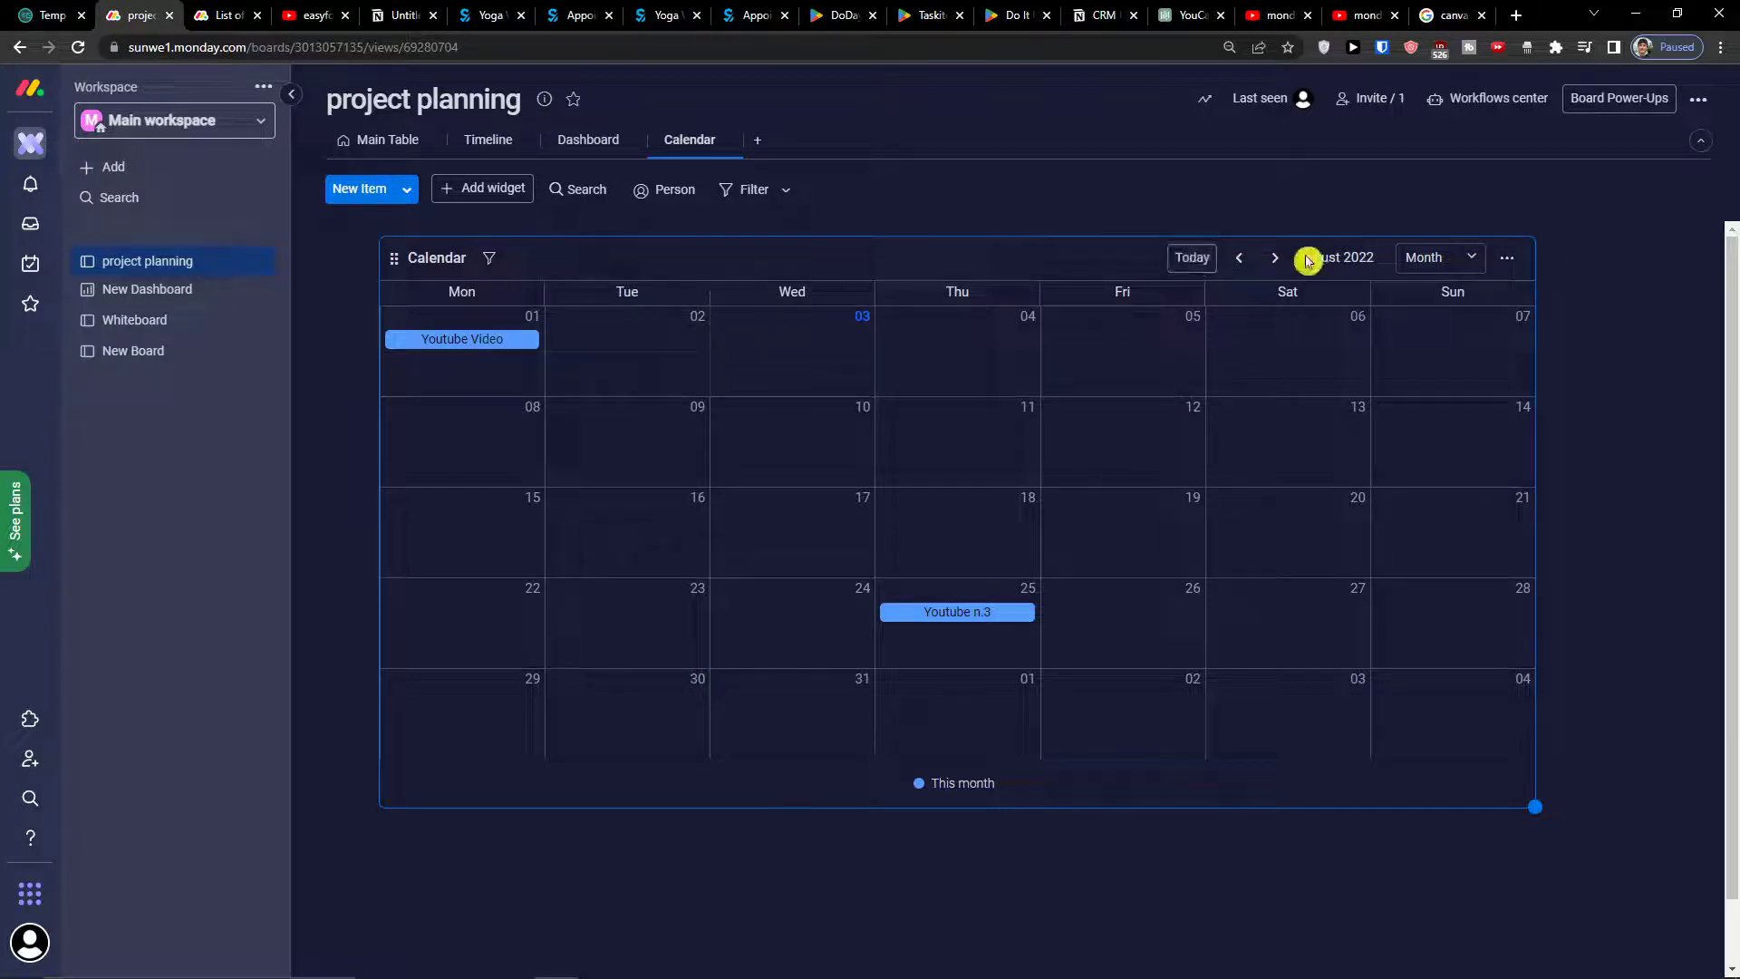
left_click(1277, 265)
left_click(1216, 263)
Step: View the calendar in the Week and Day layouts, and return it to Month
left_click(1405, 265)
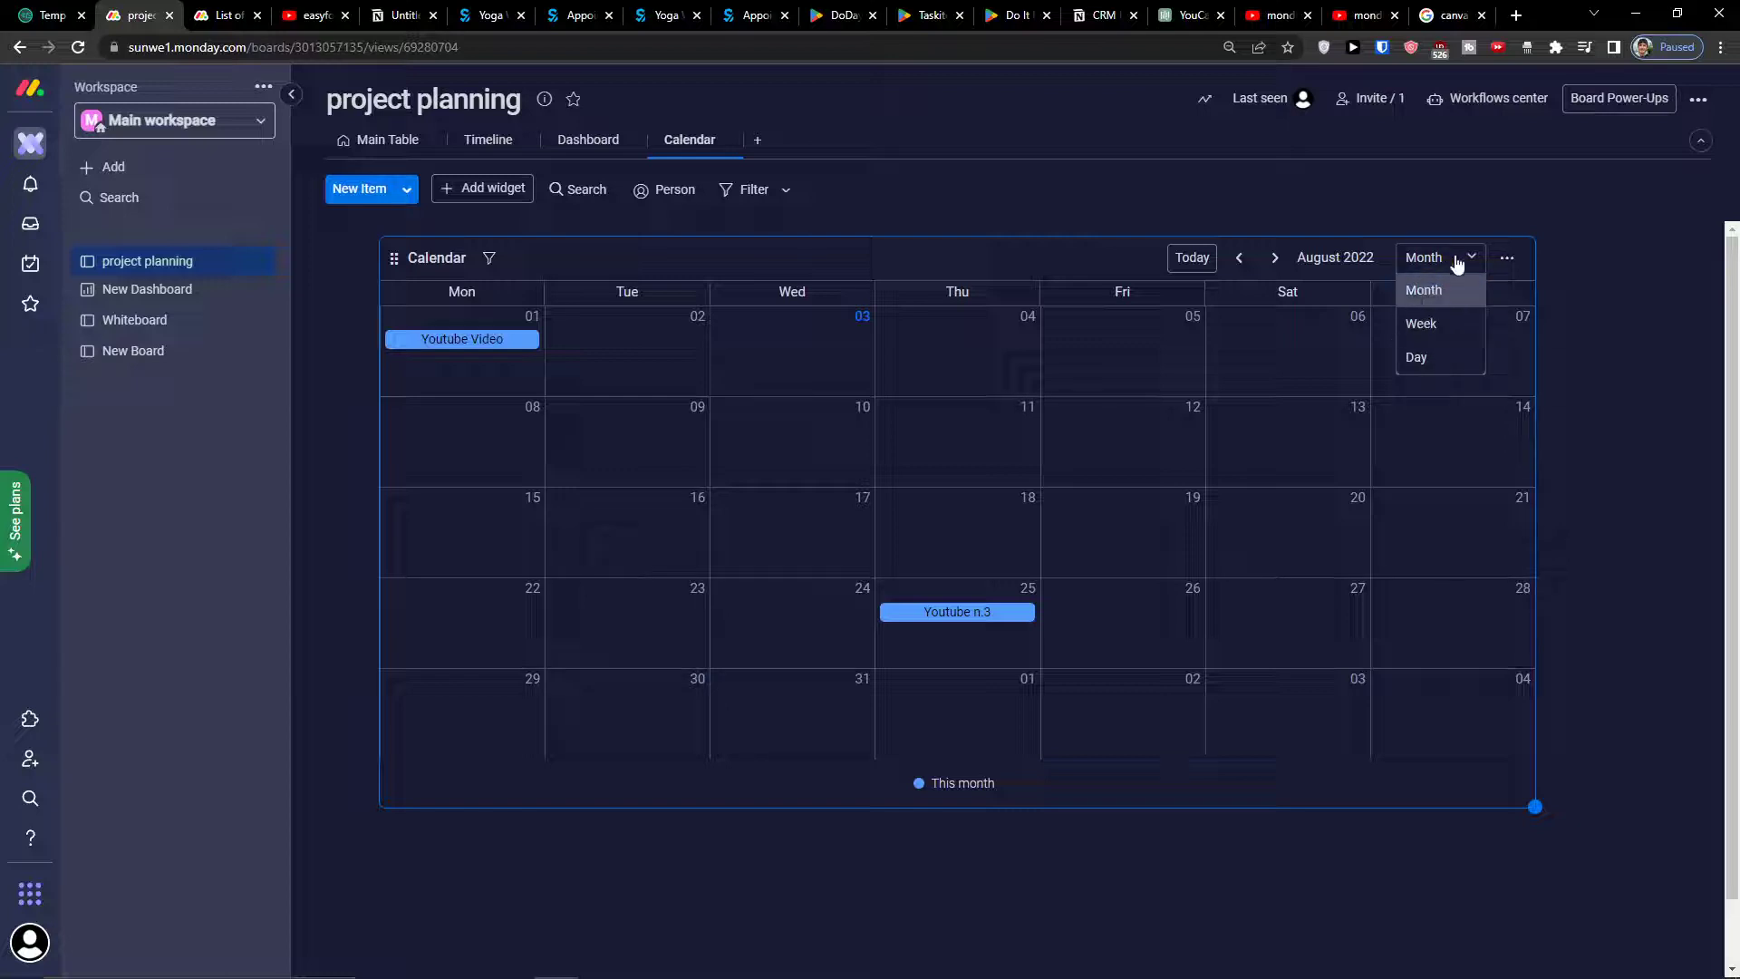
left_click(1432, 326)
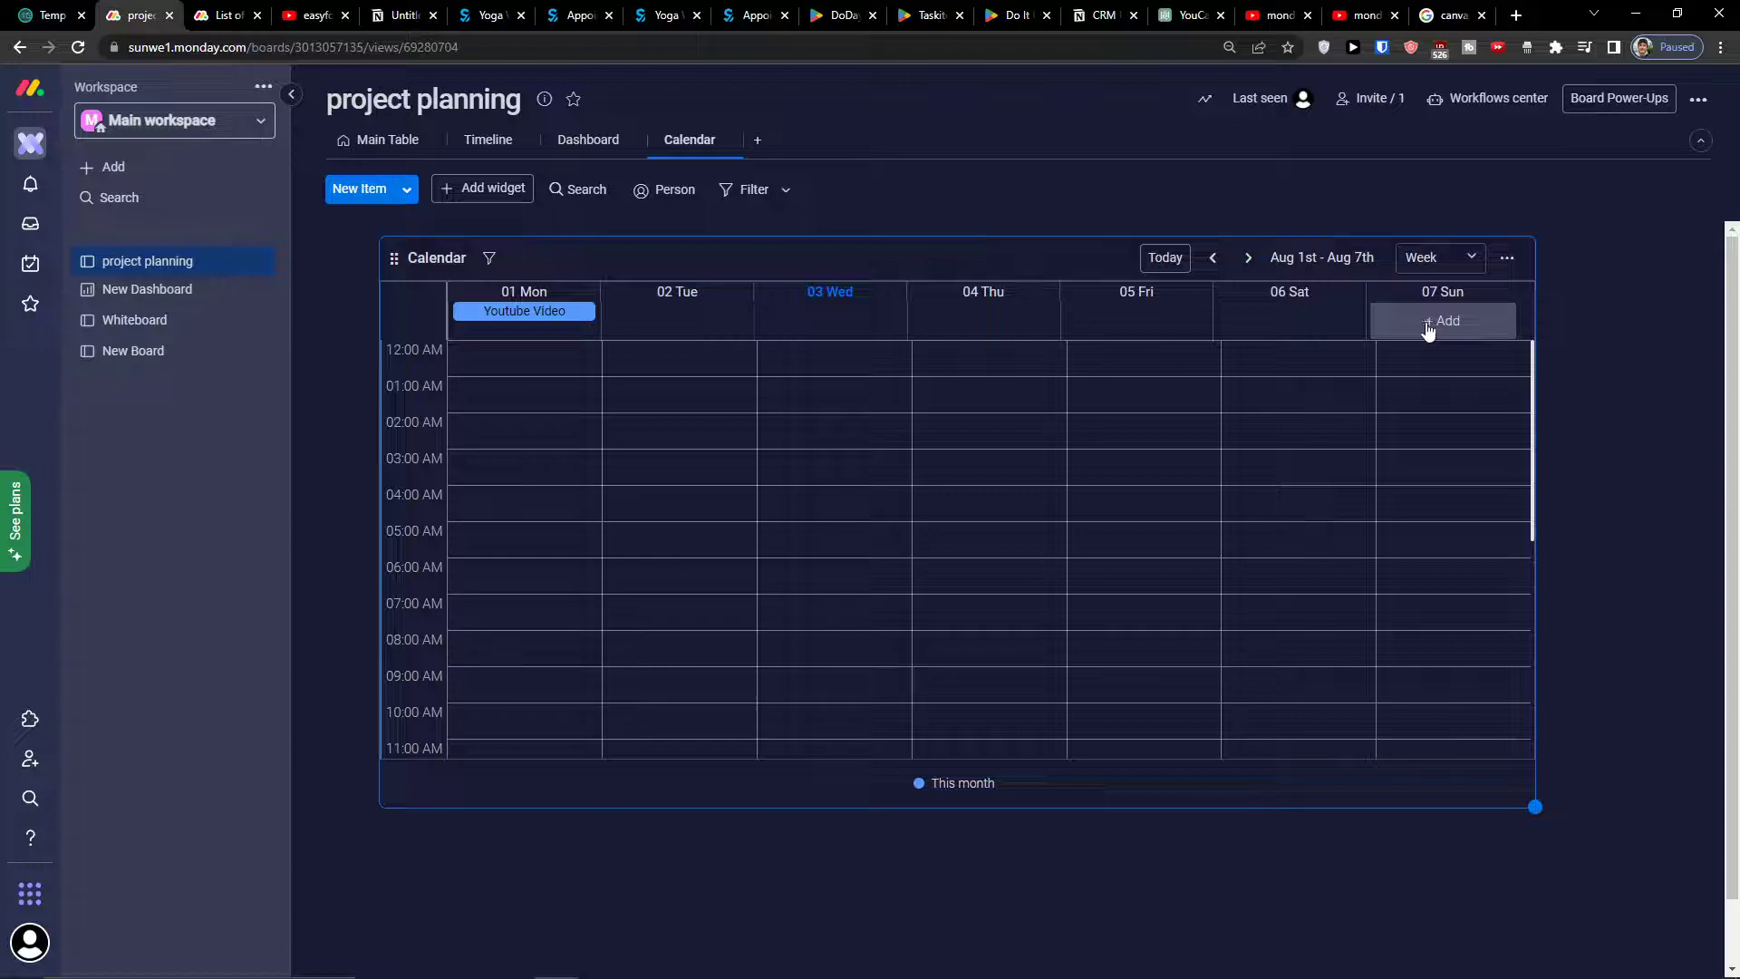
left_click(1427, 268)
left_click(1425, 353)
left_click(1432, 261)
left_click(1427, 290)
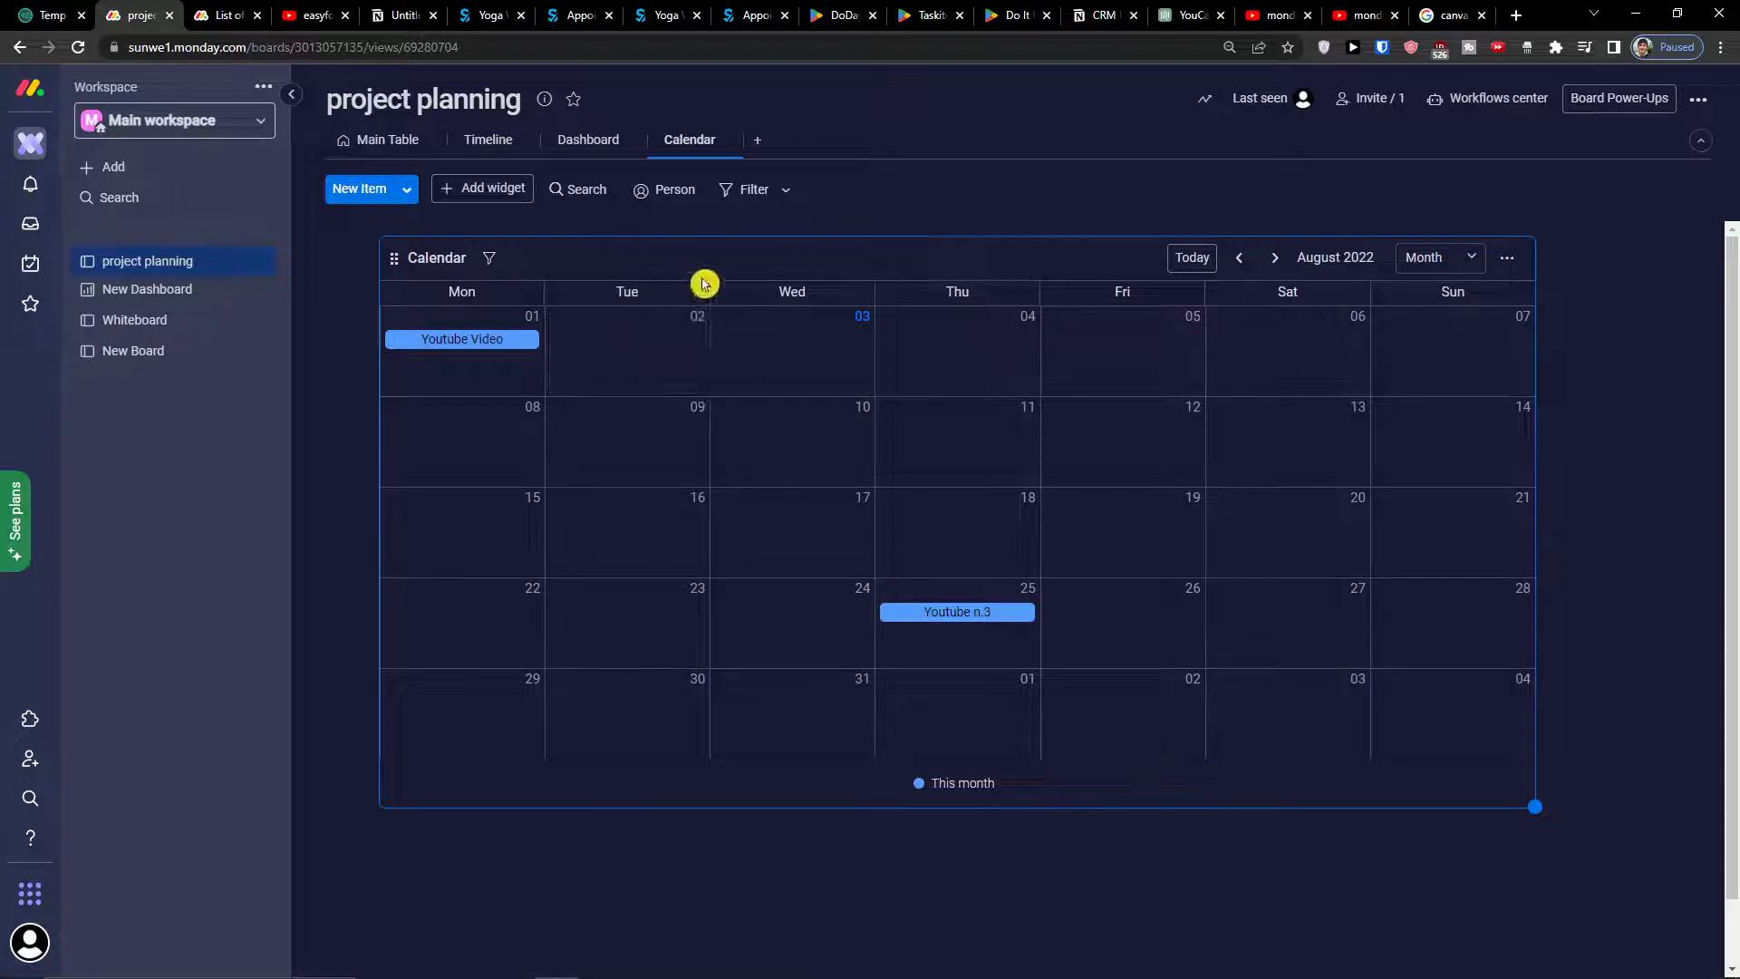
Step: Add a Calendar widget to the project planning Dashboard view and open the choice of further widgets
left_click(604, 145)
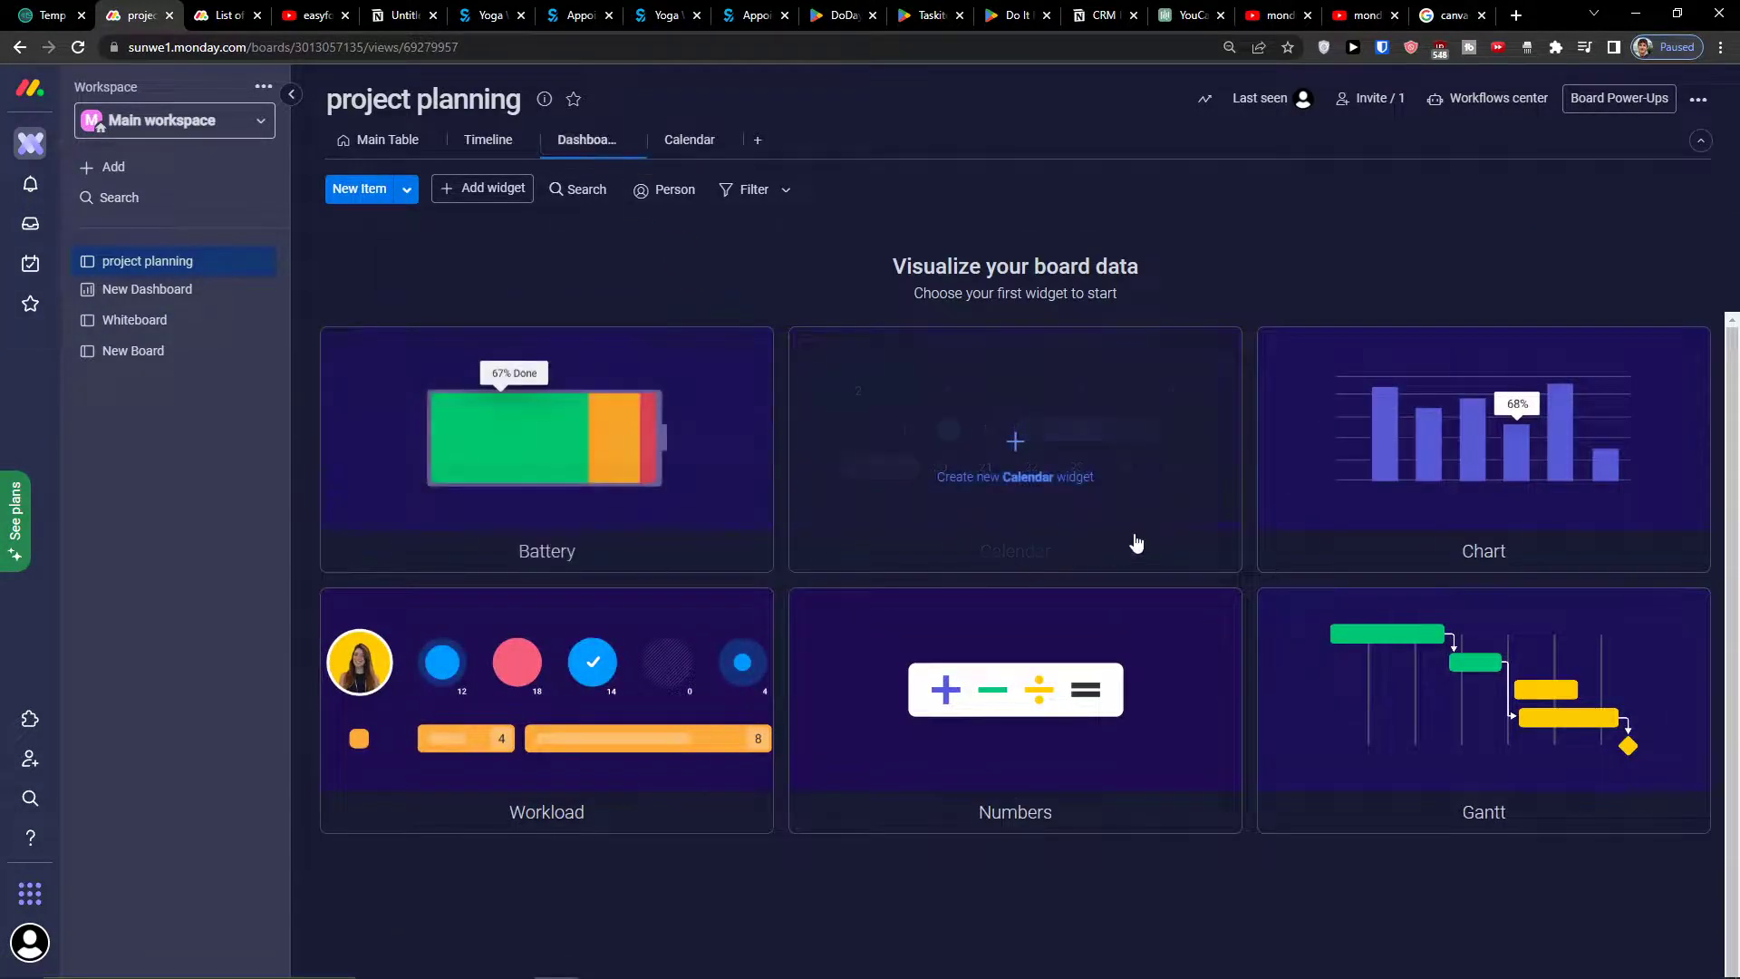
left_click(1146, 513)
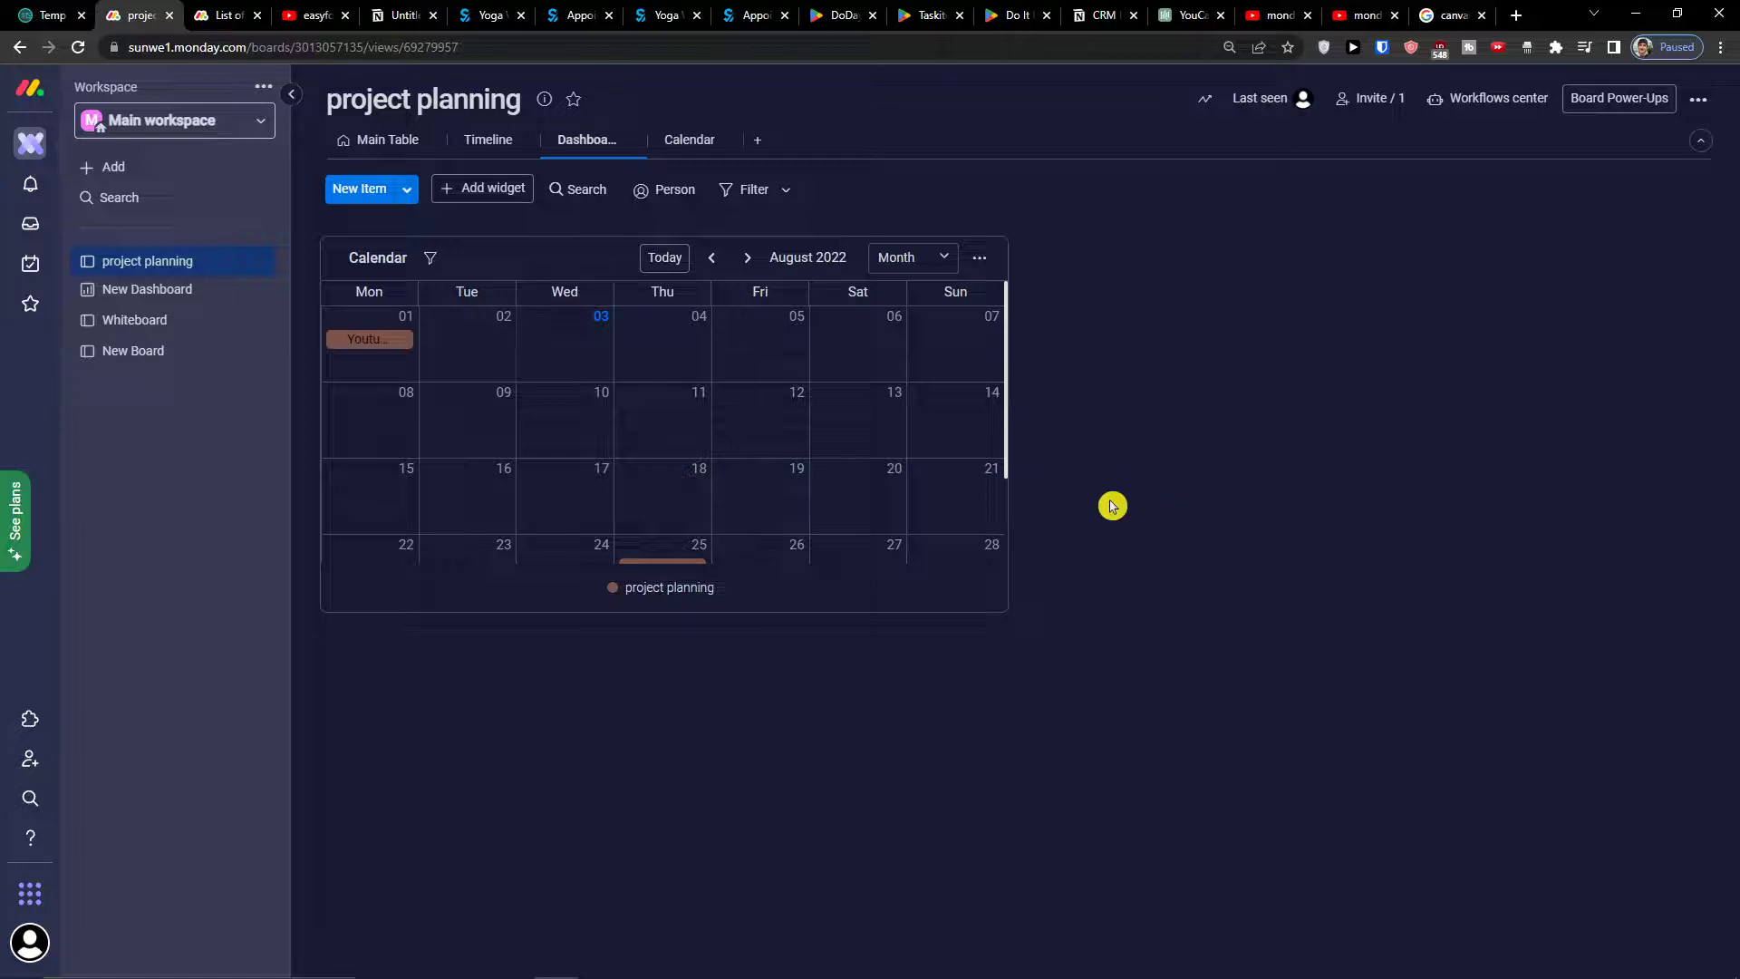
left_click(514, 190)
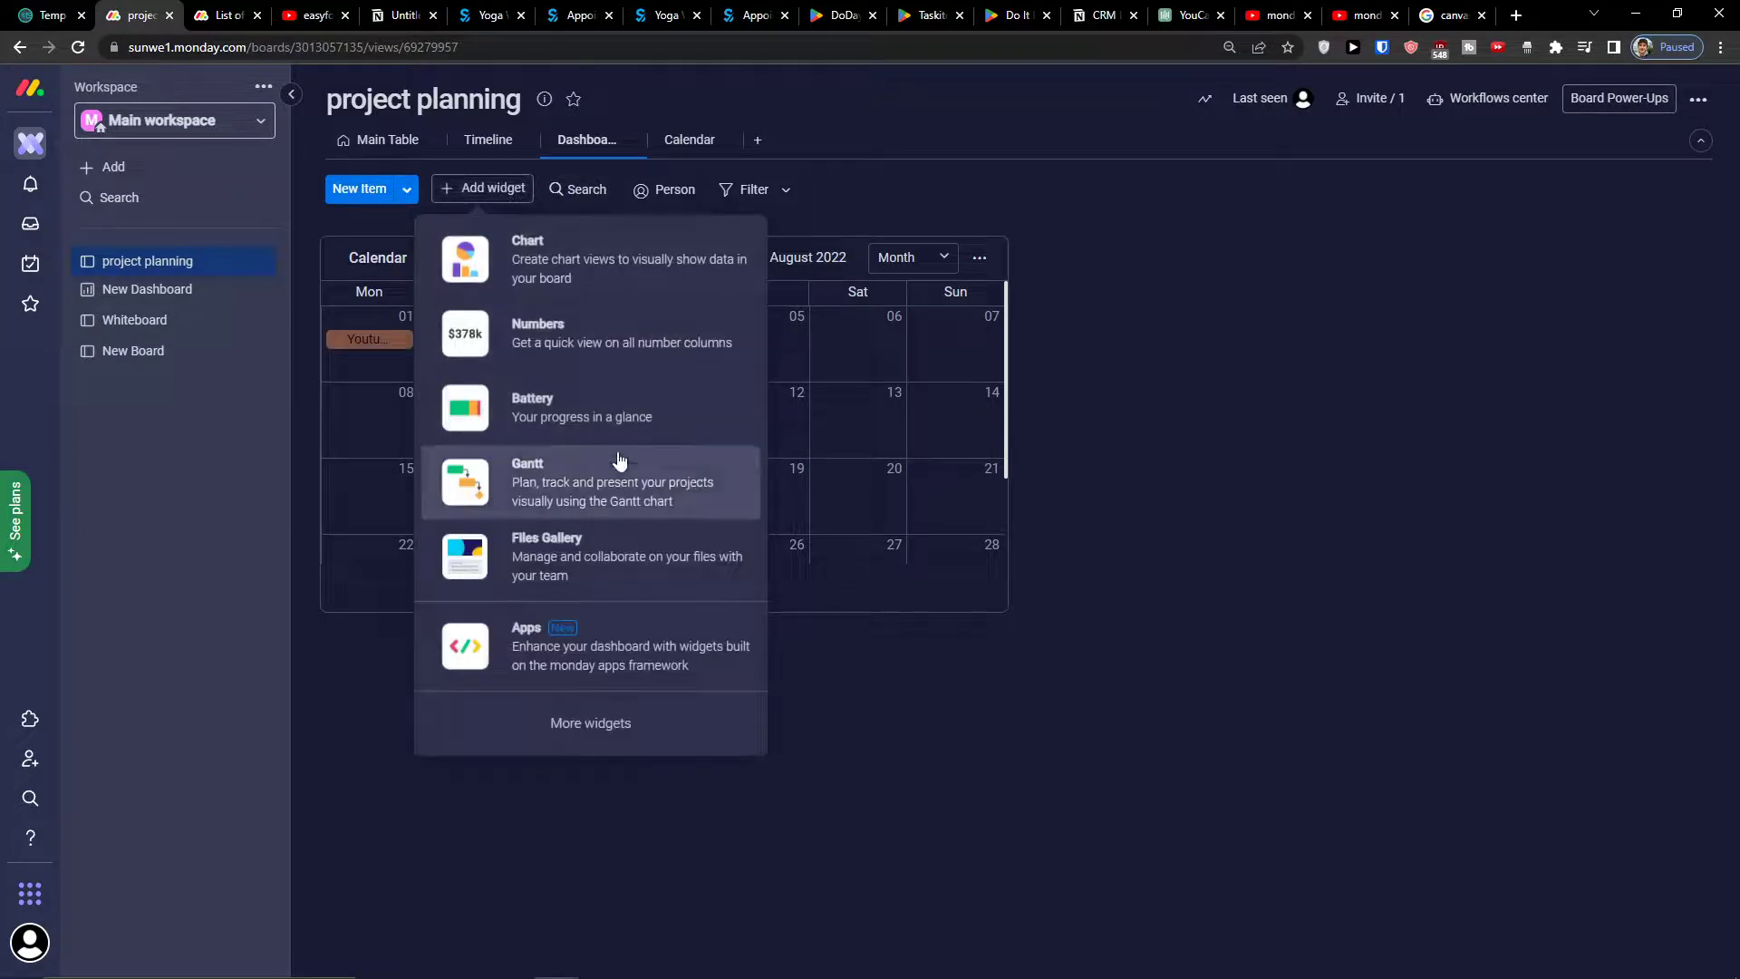
Step: Add a Numbers widget to the project planning dashboard and open the Widgets Center
left_click(647, 341)
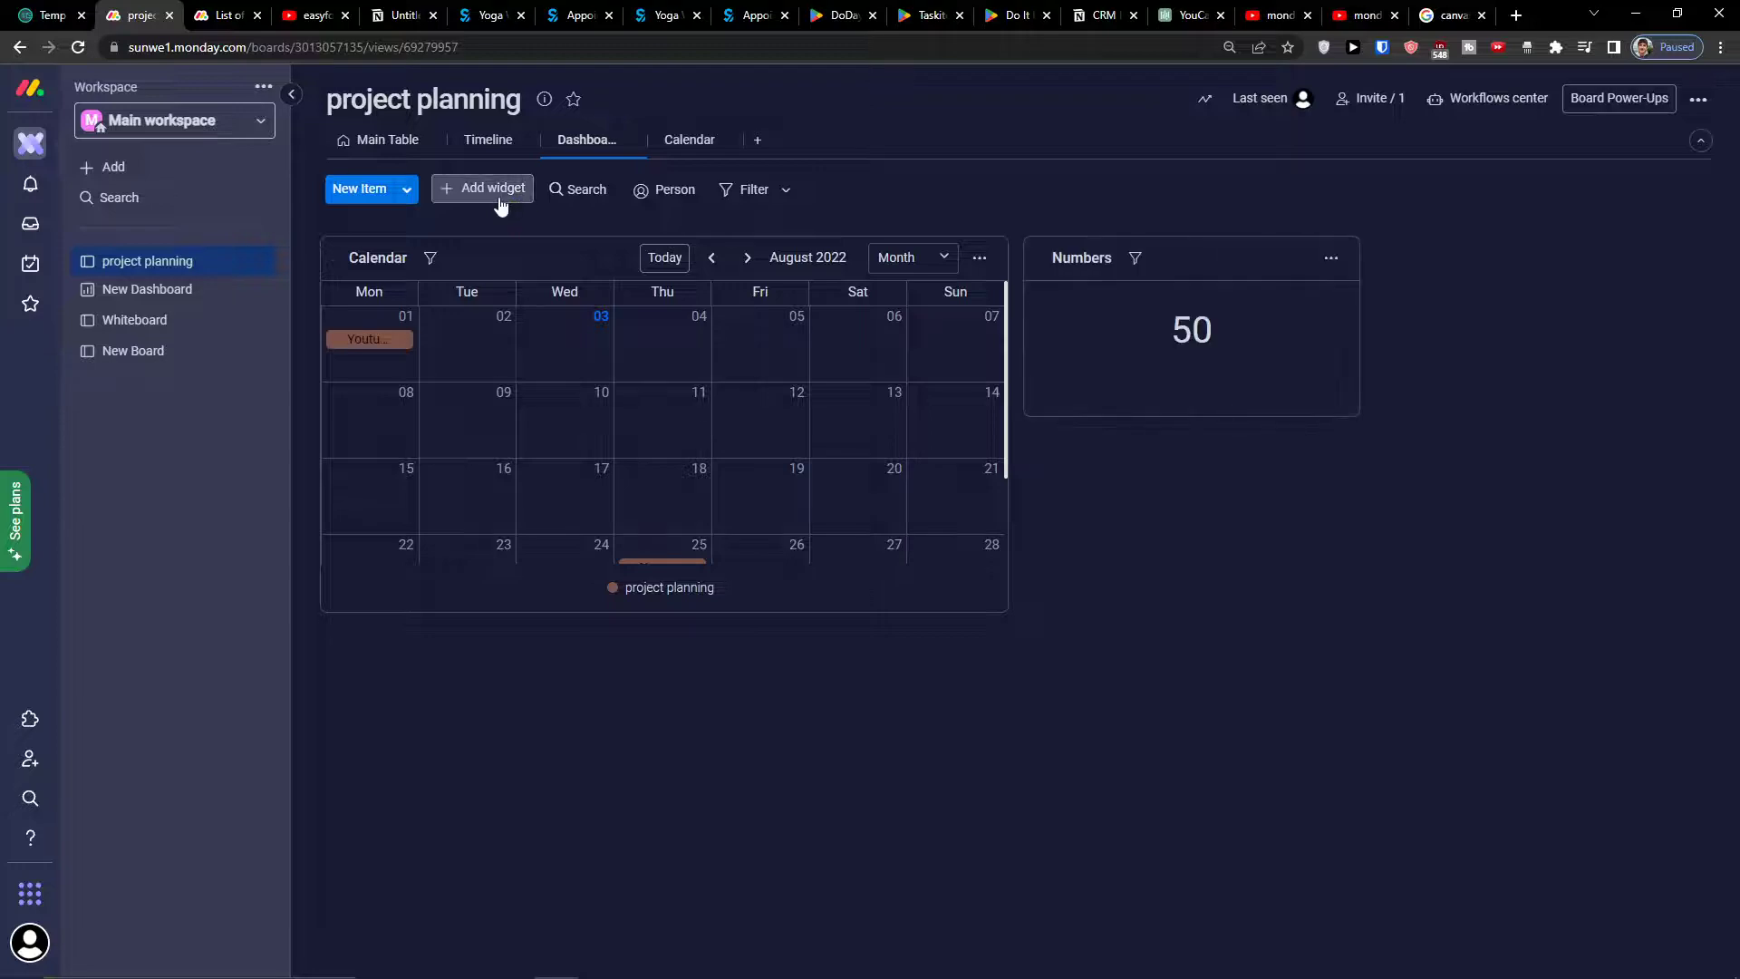
left_click(498, 195)
left_click(591, 723)
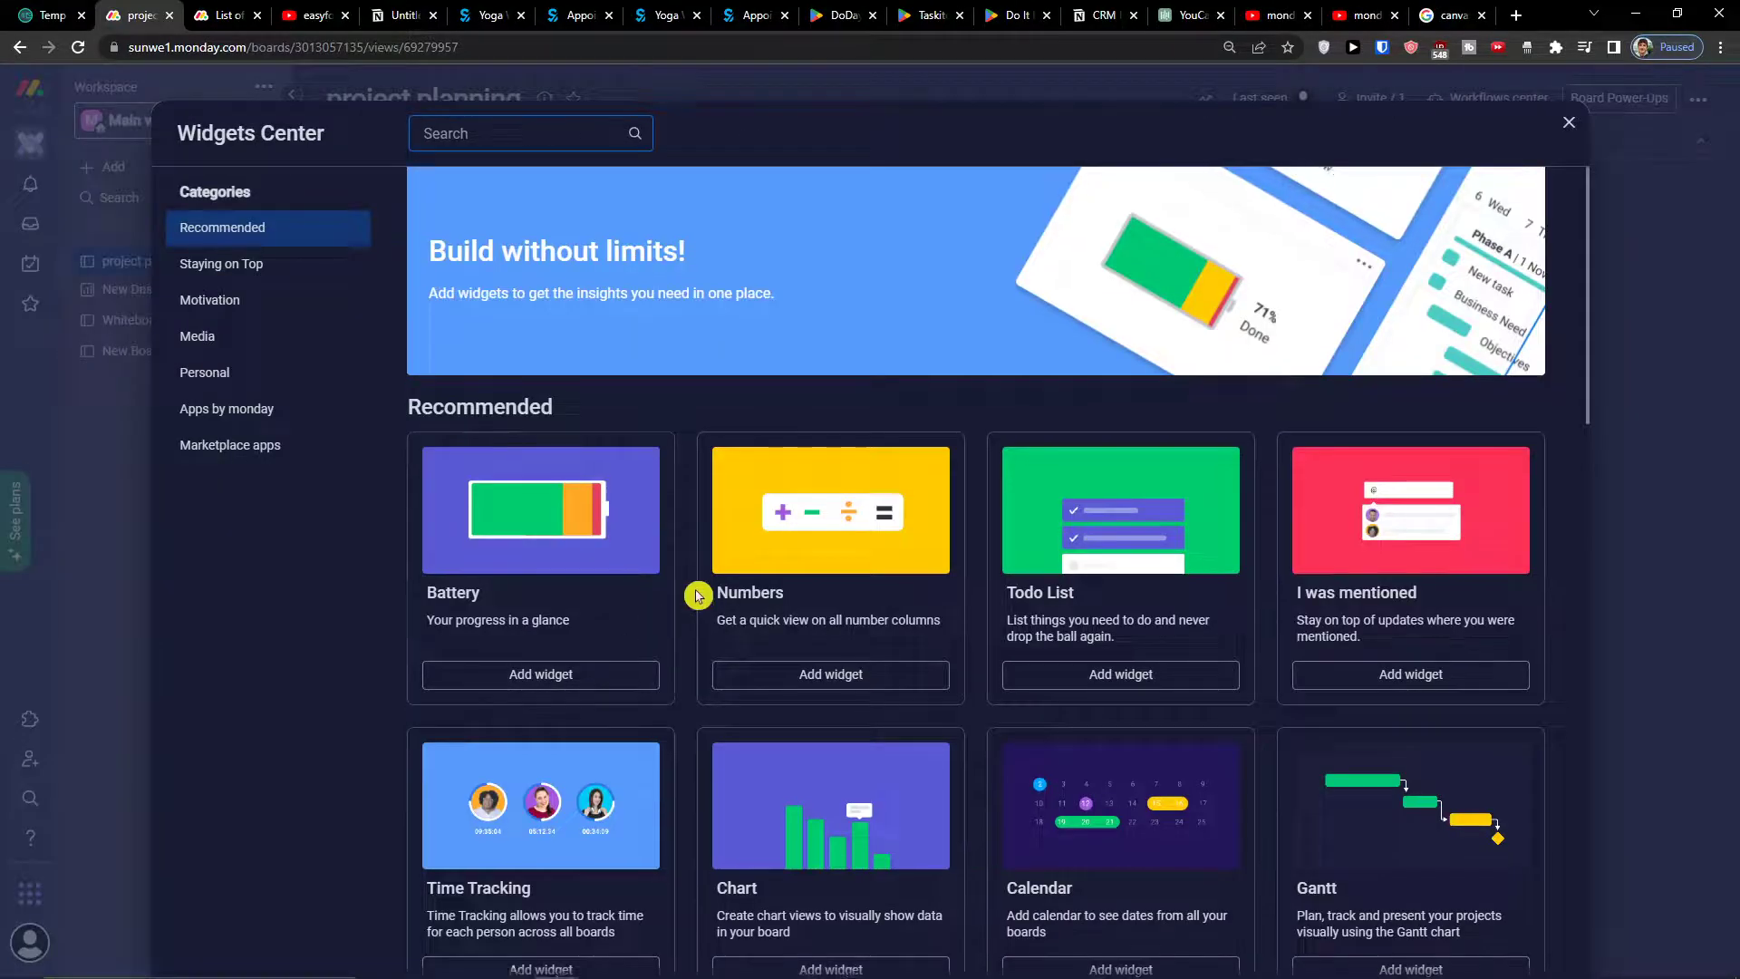
Step: Browse the Recommended and Staying on Top widgets and add a Time Tracking widget to the dashboard
scroll(952, 574, "down", 7)
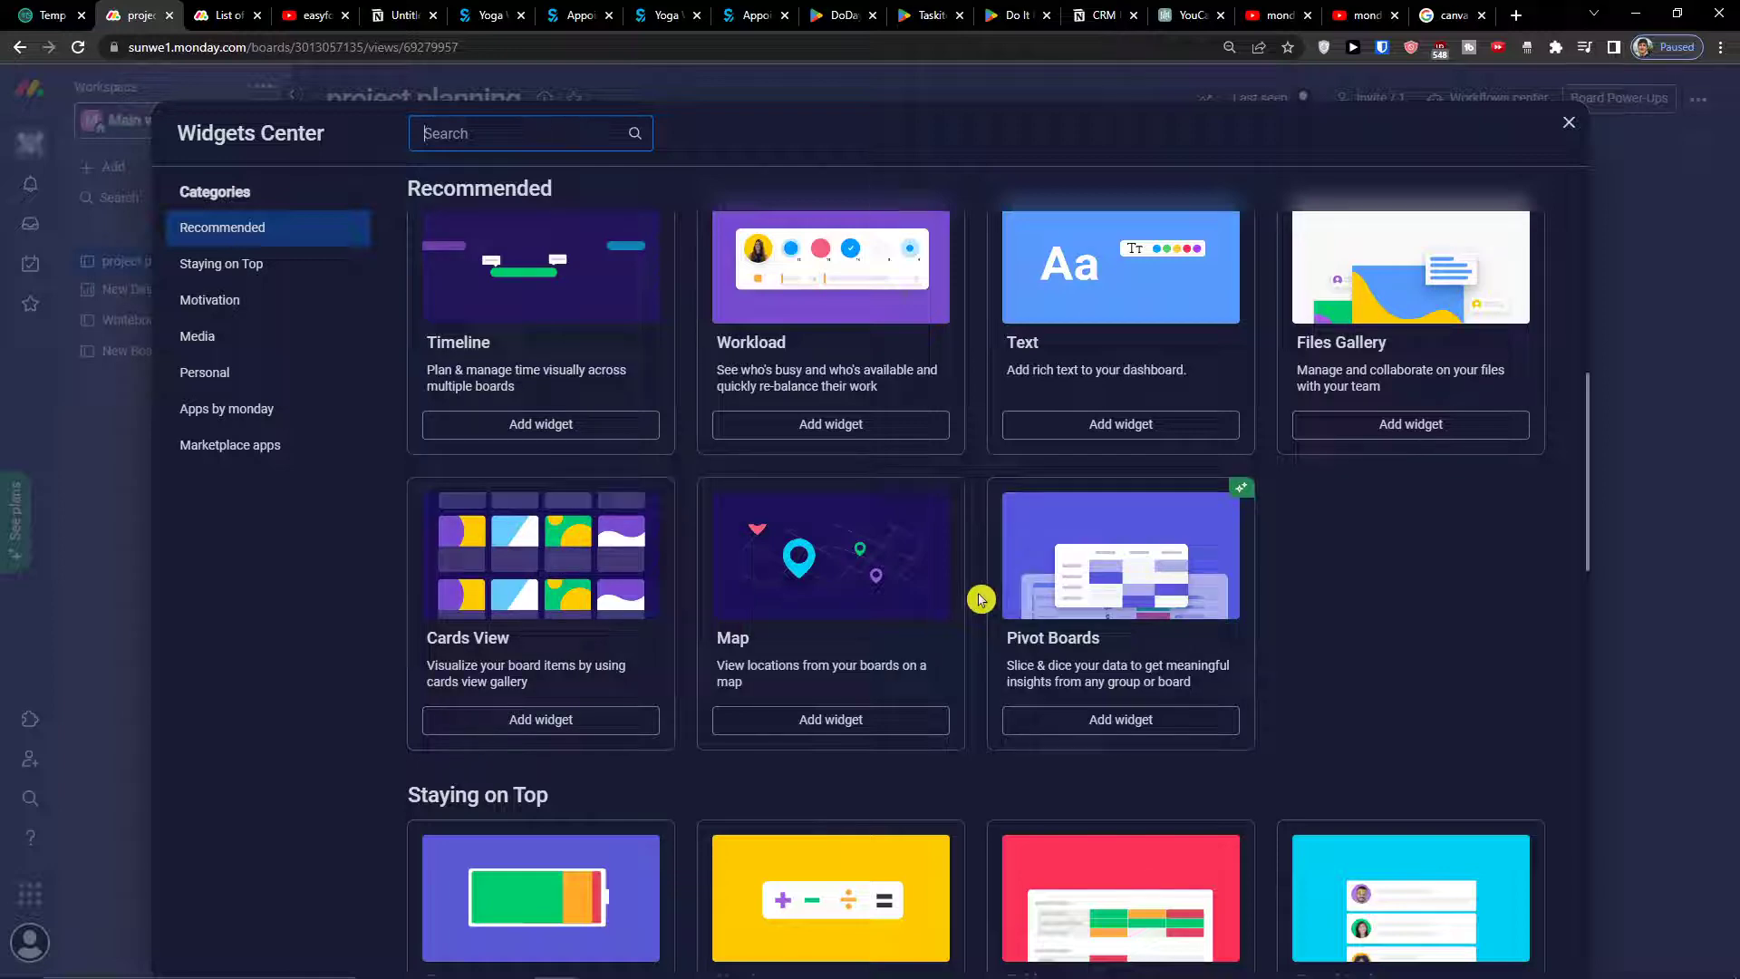
scroll(979, 599, "up", 2)
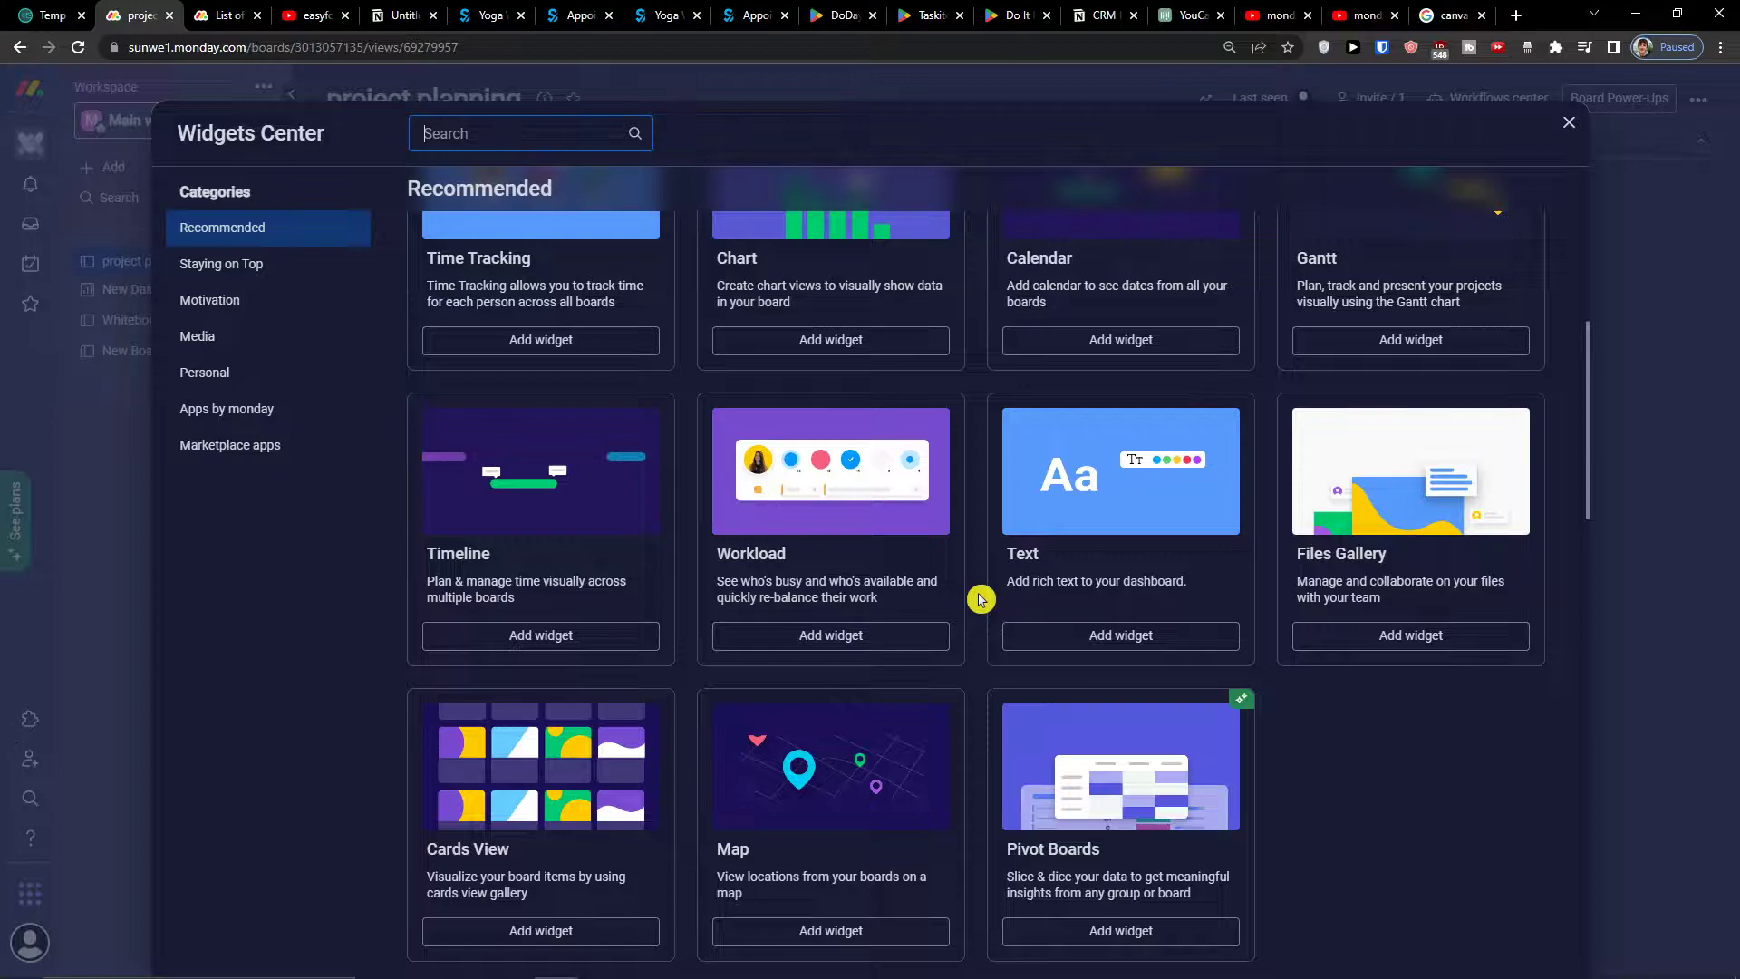
scroll(980, 599, "up", 4)
scroll(980, 600, "up", 2)
scroll(980, 600, "down", 8)
scroll(983, 600, "down", 2)
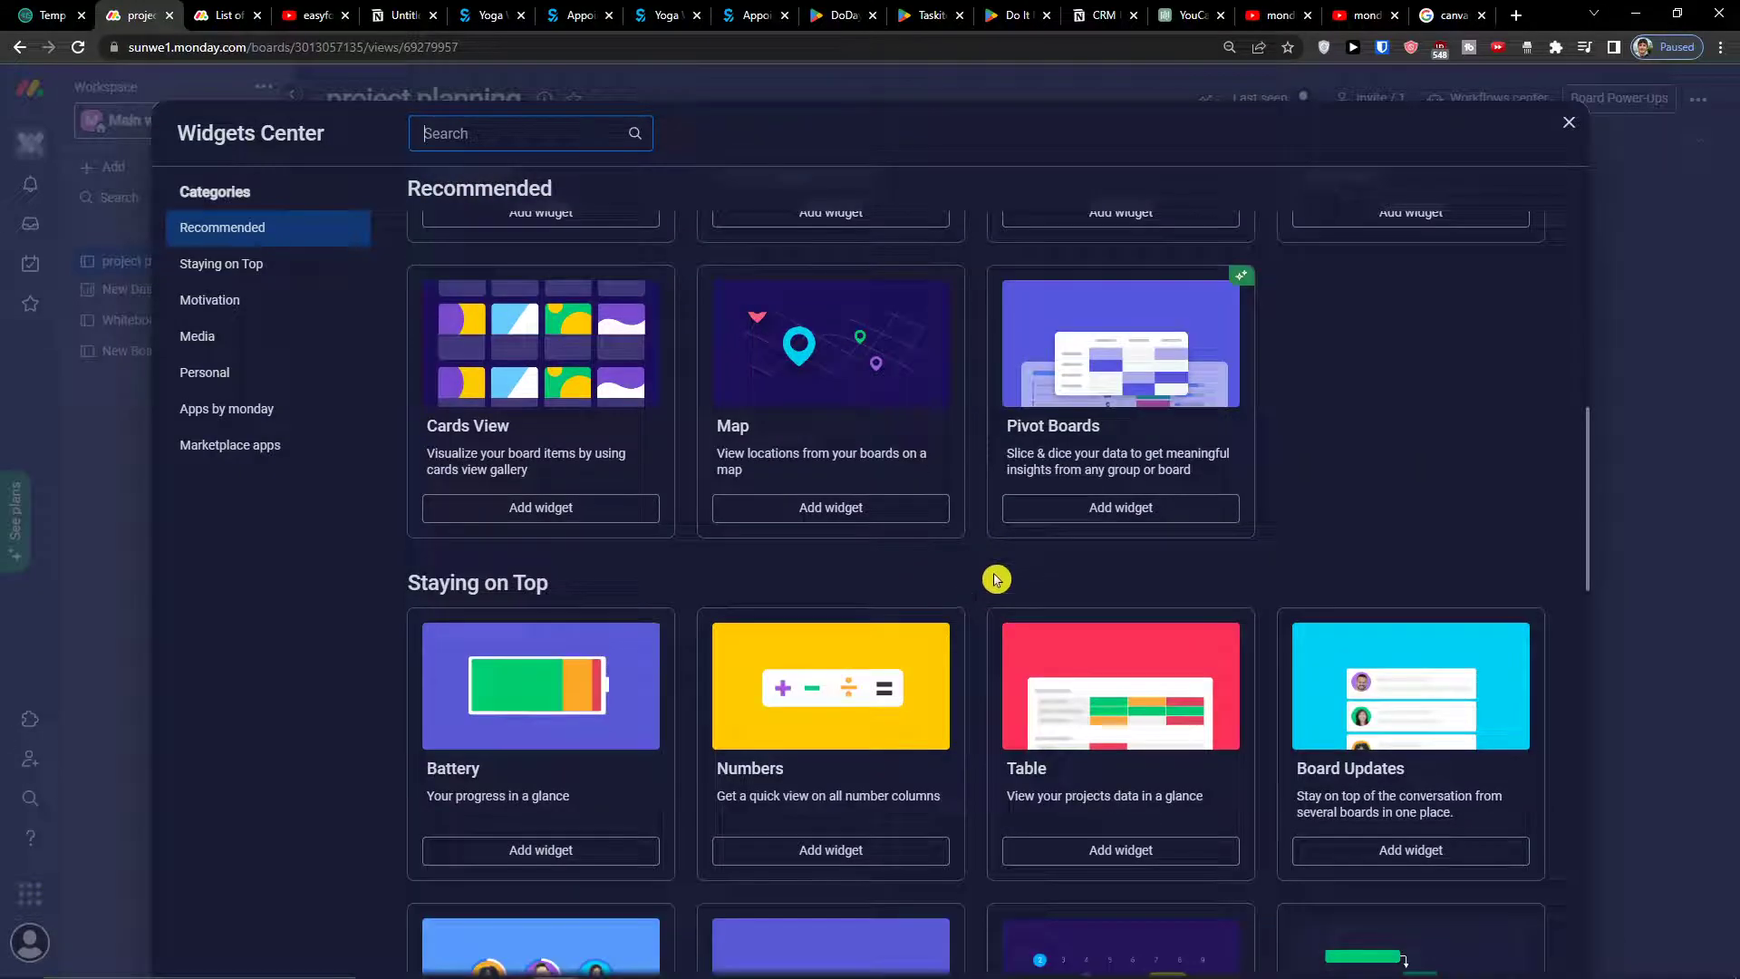
scroll(1333, 571, "down", 4)
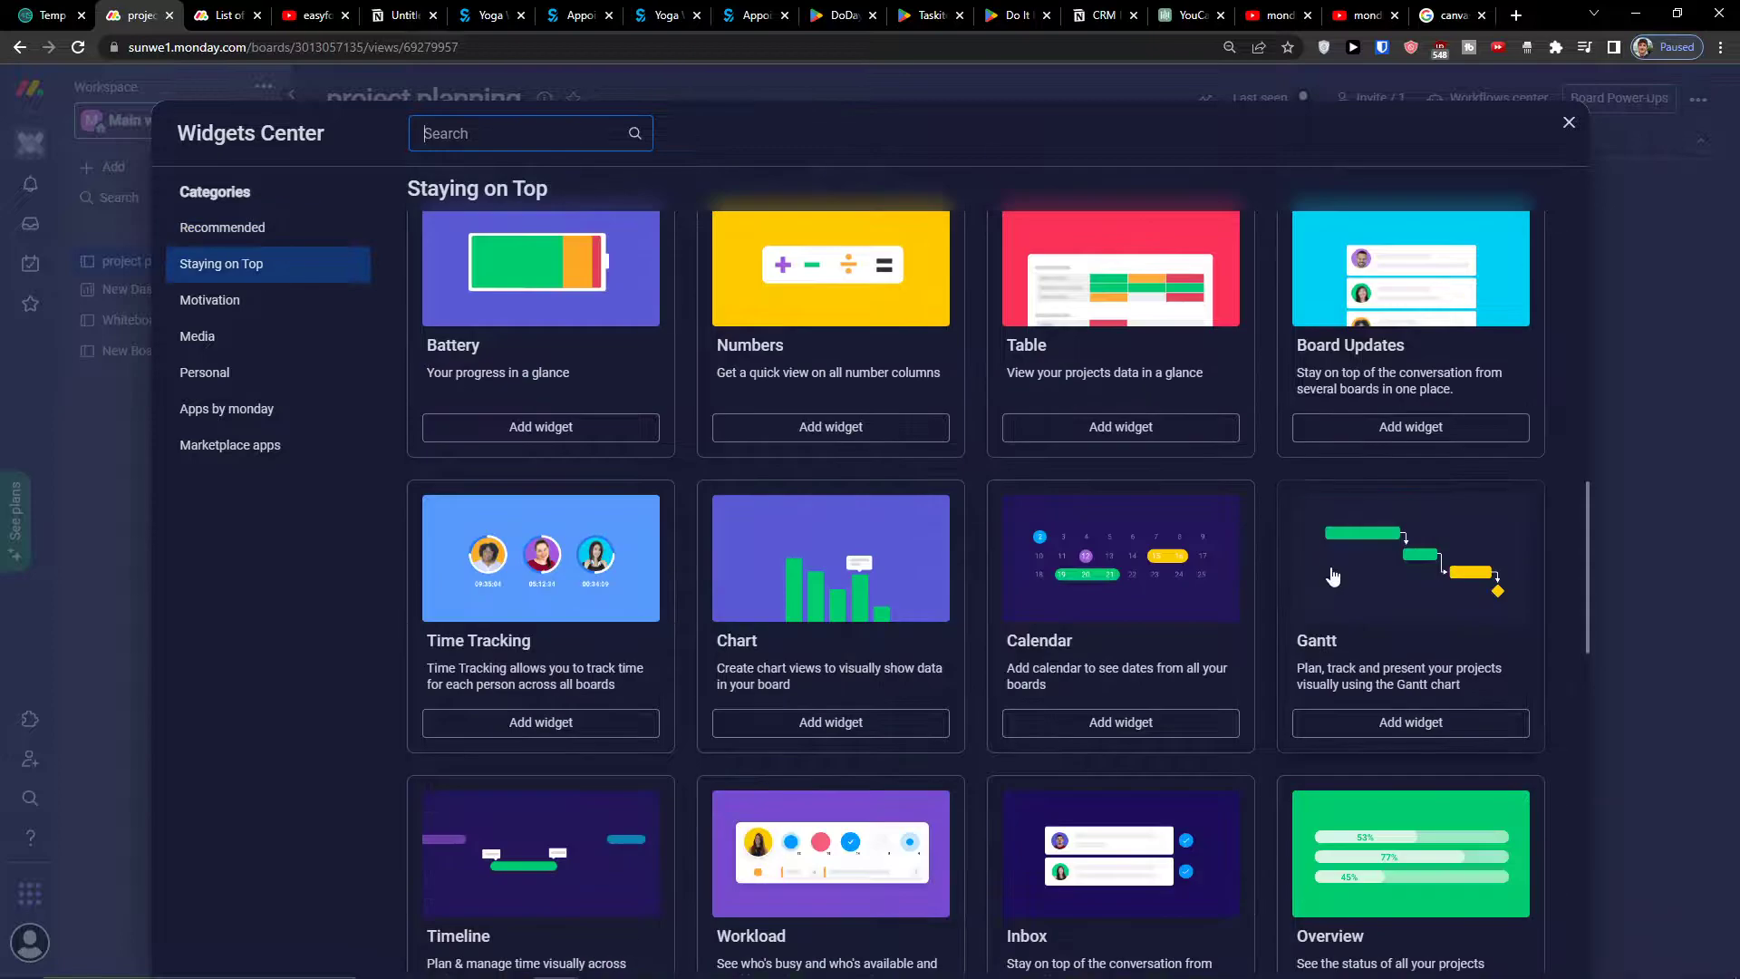
scroll(1335, 573, "up", 2)
scroll(1233, 590, "down", 2)
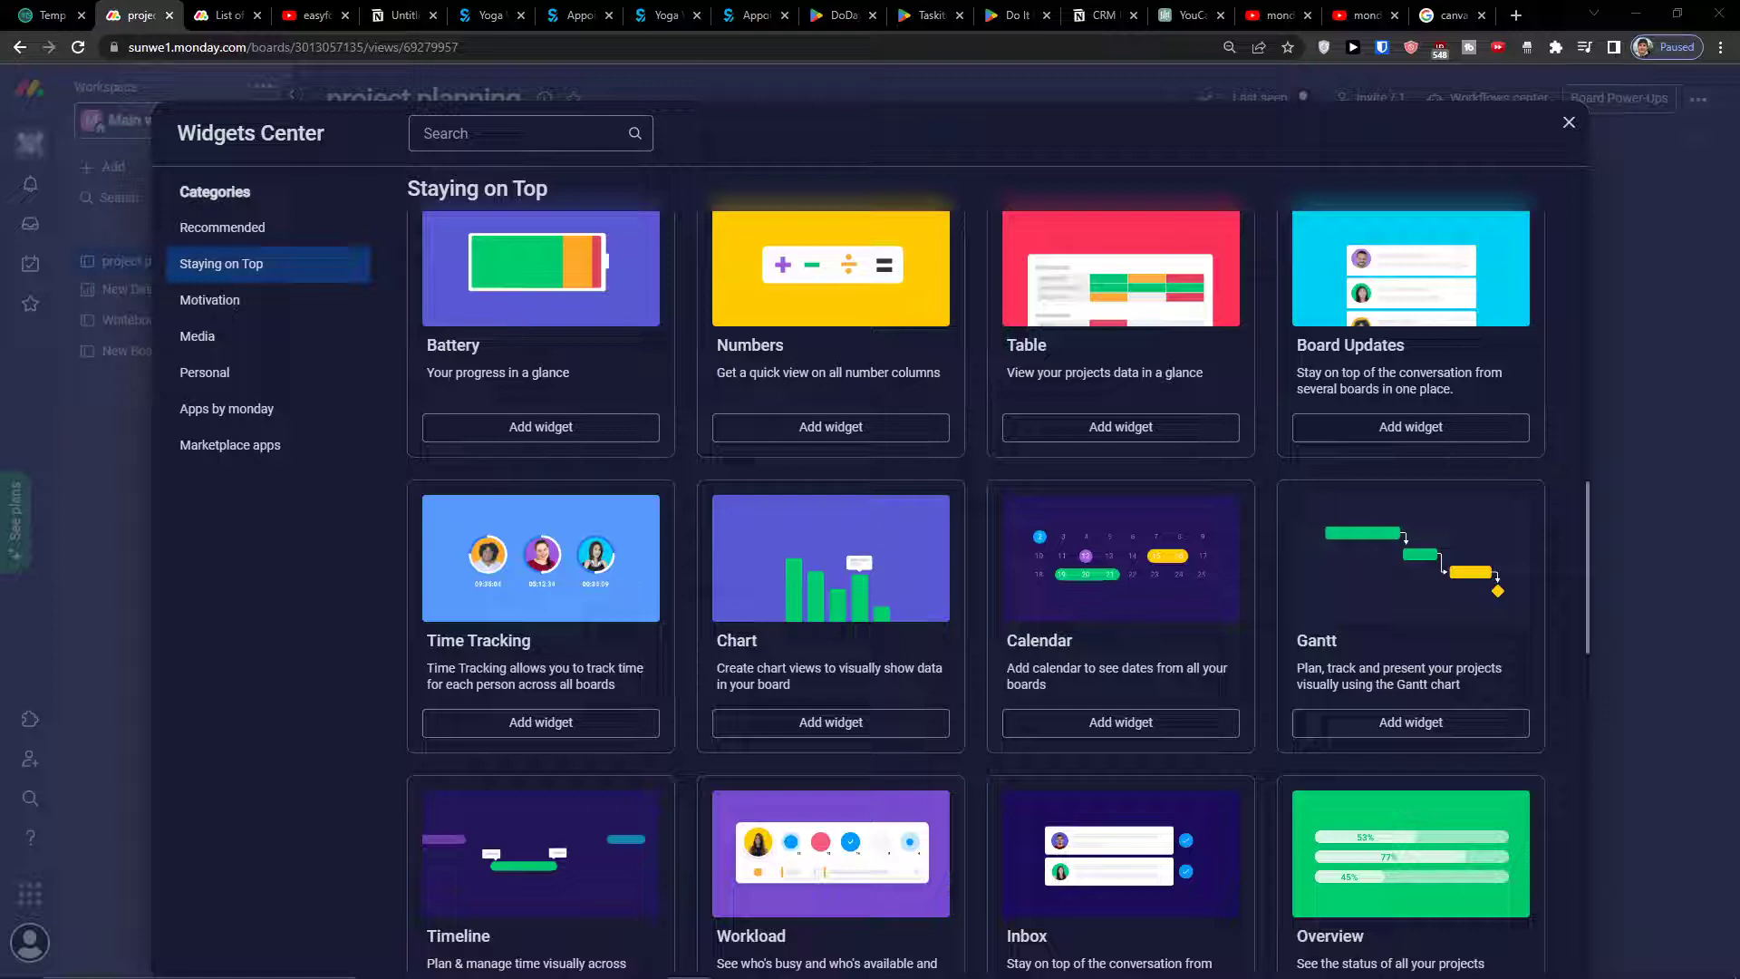
left_click(589, 725)
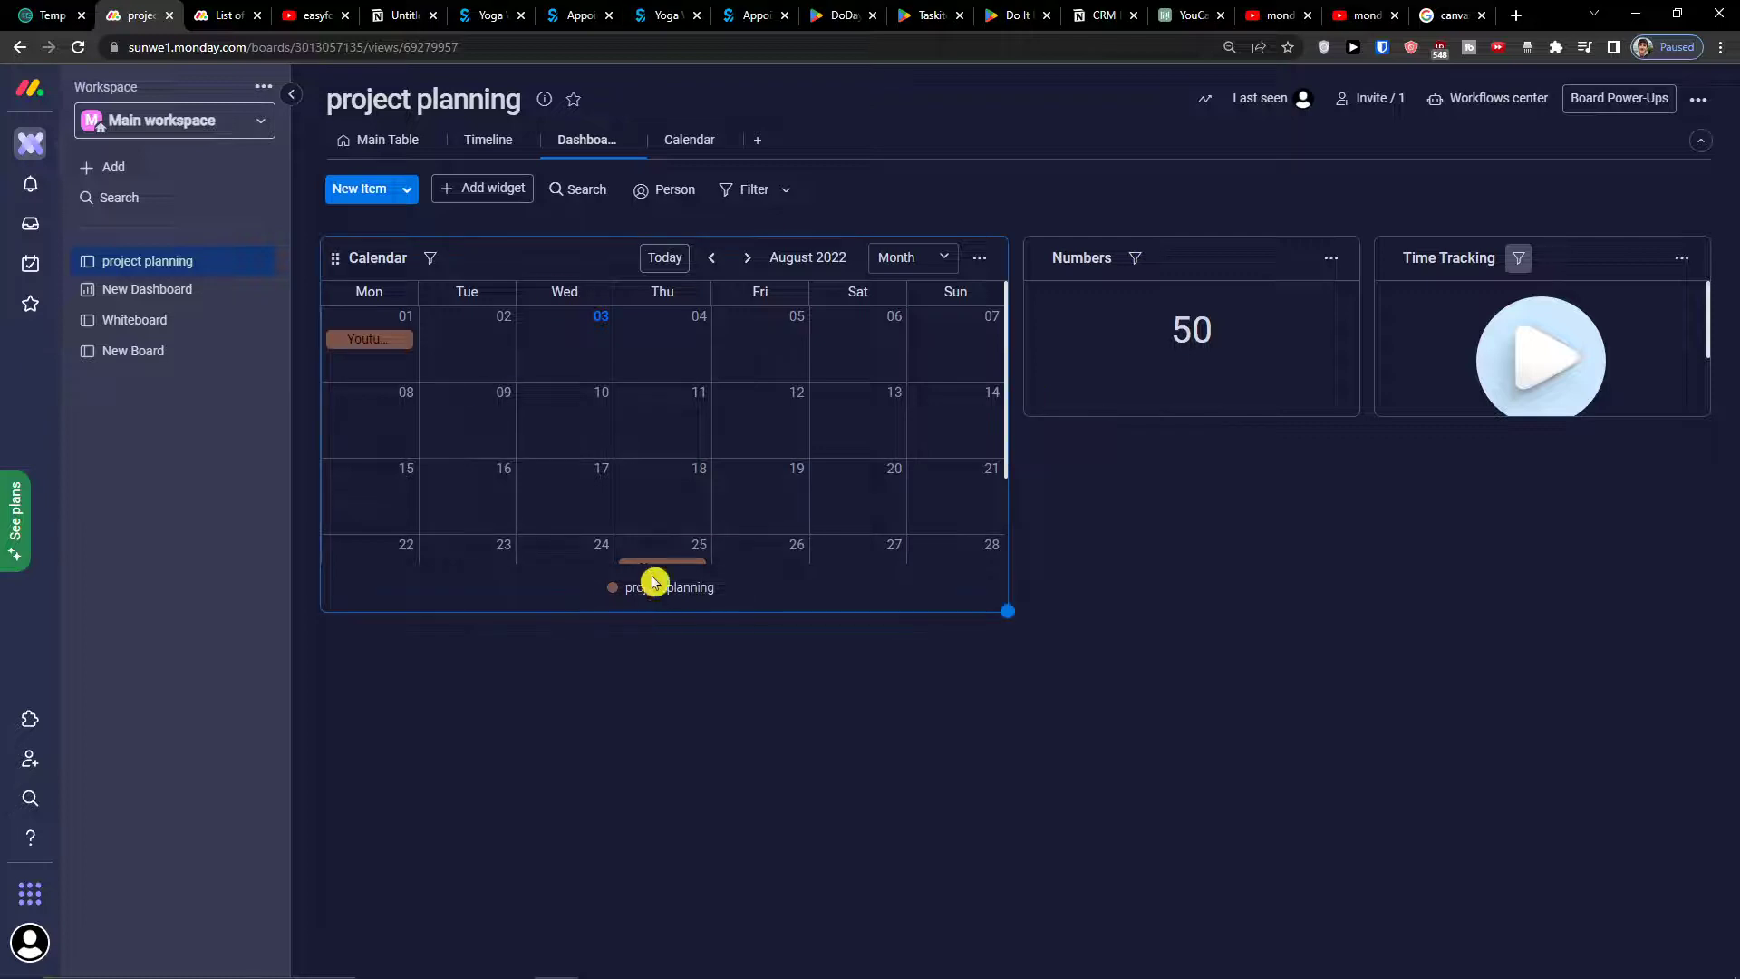
scroll(660, 420, "down", 3)
scroll(676, 458, "up", 4)
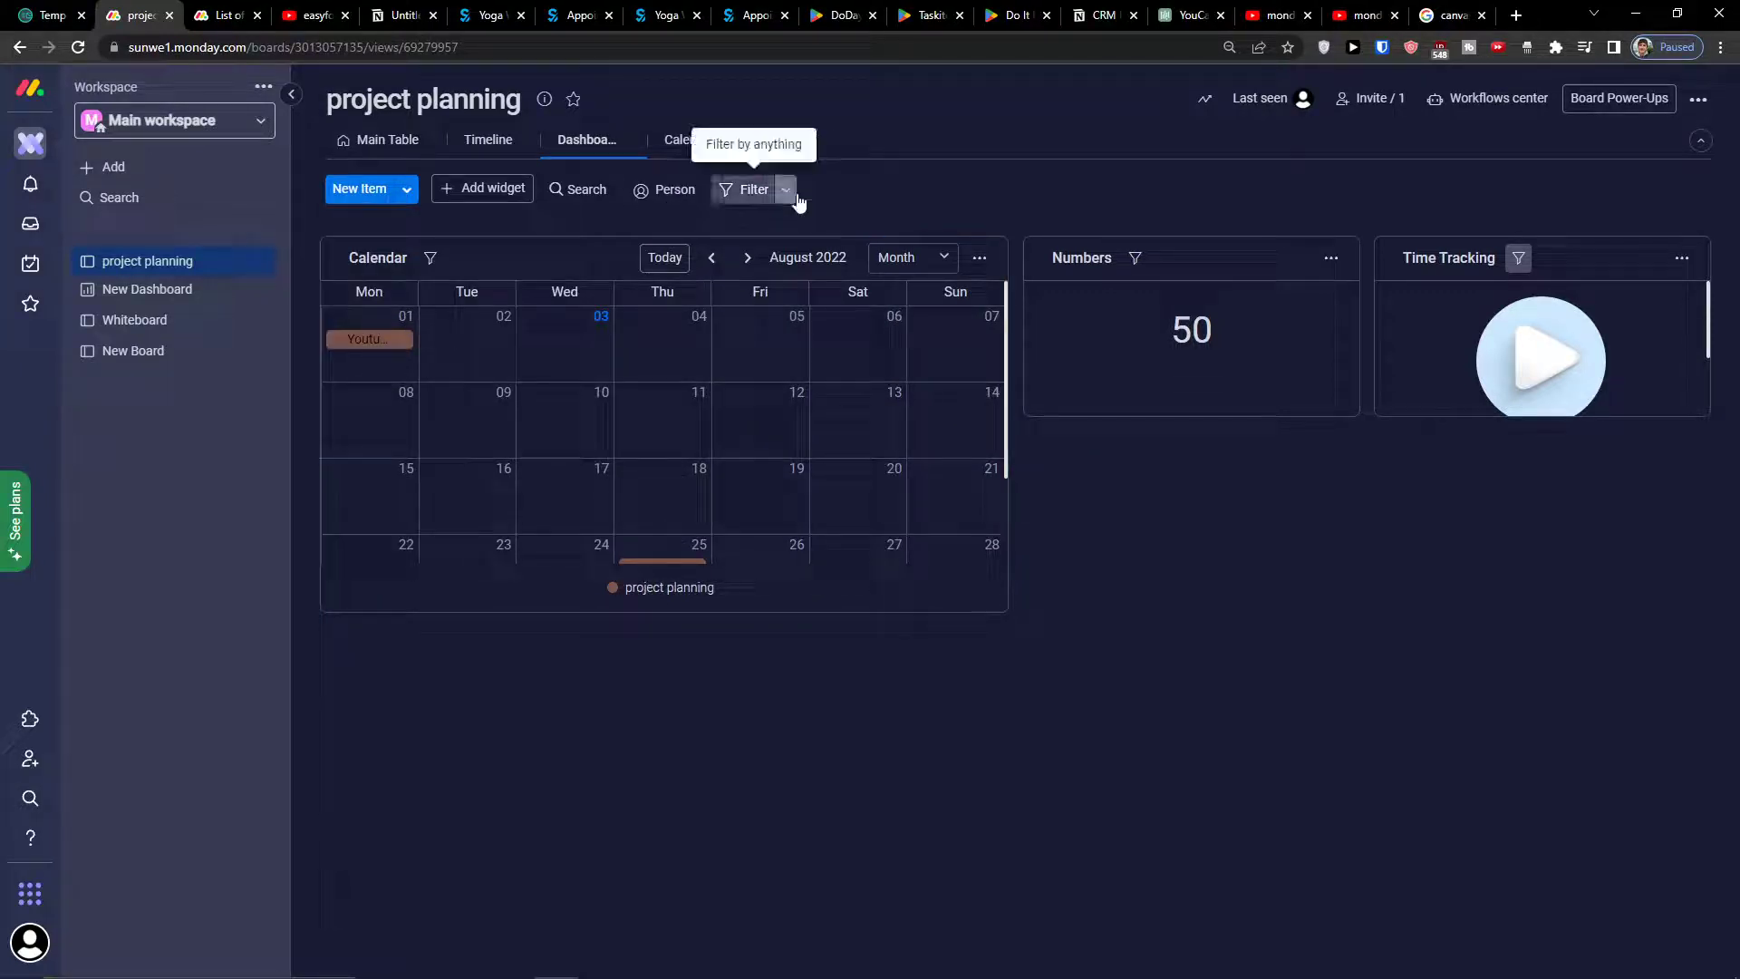
Step: Look through the Widgets Center's categories from Staying on Top to Apps by monday, and close it
left_click(462, 188)
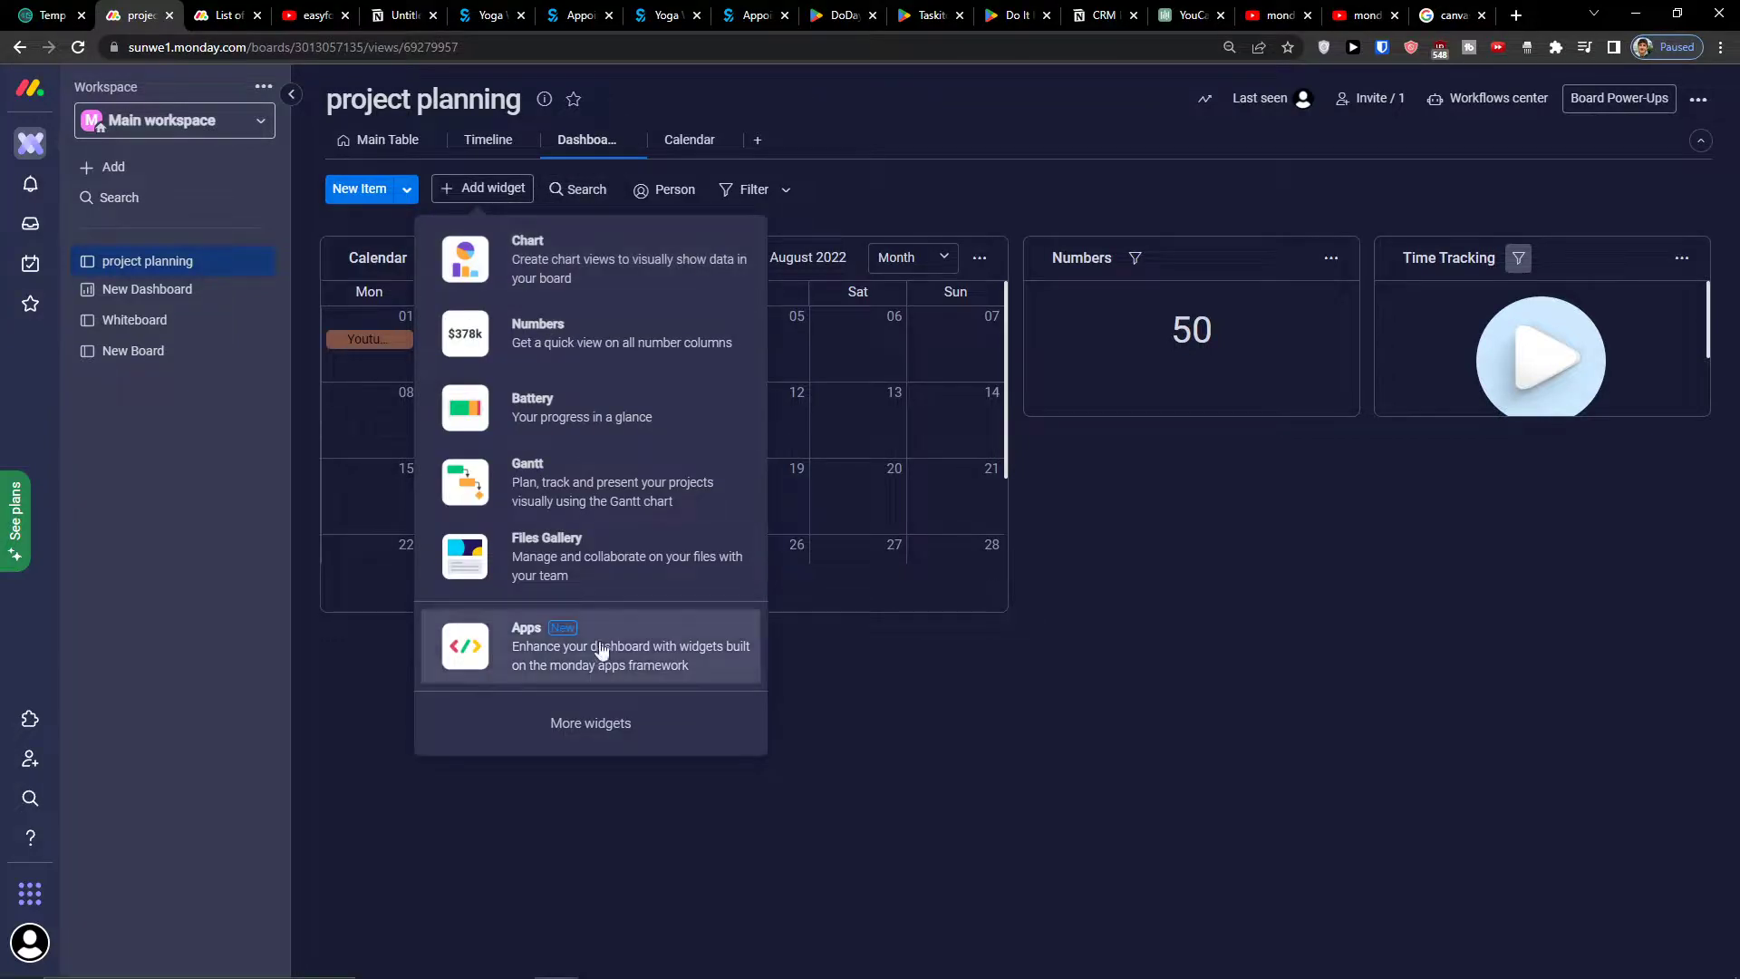
left_click(606, 725)
scroll(738, 505, "down", 5)
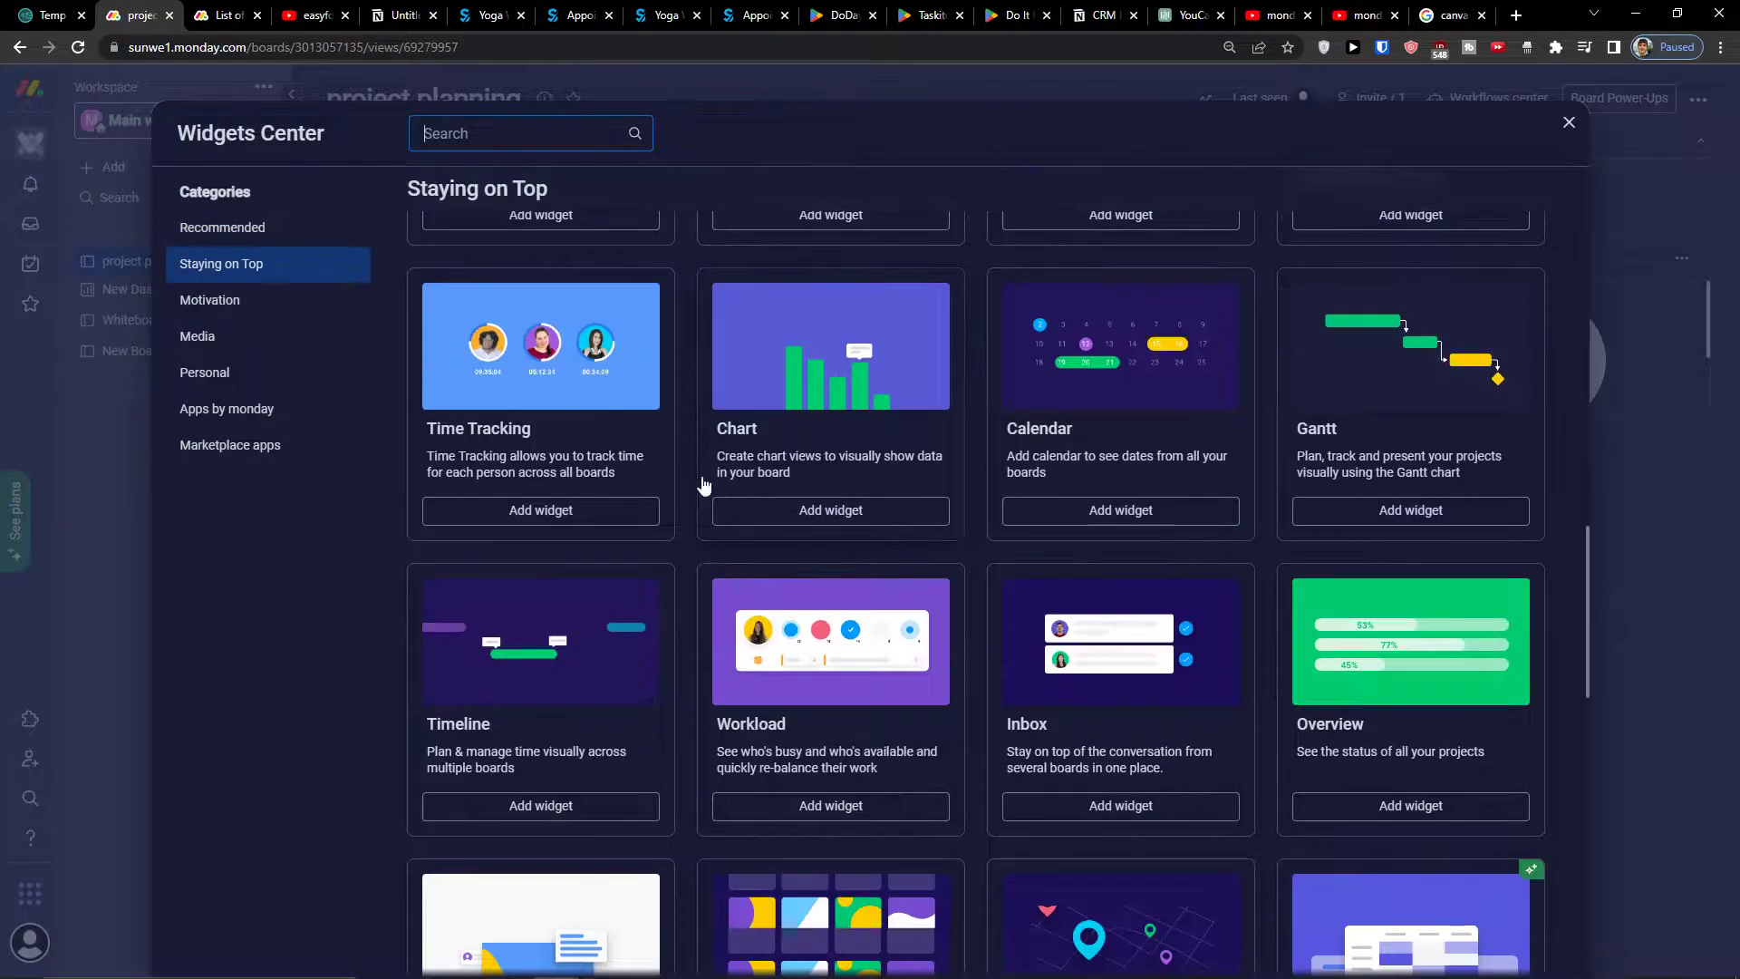
scroll(686, 481, "down", 2)
scroll(680, 479, "down", 7)
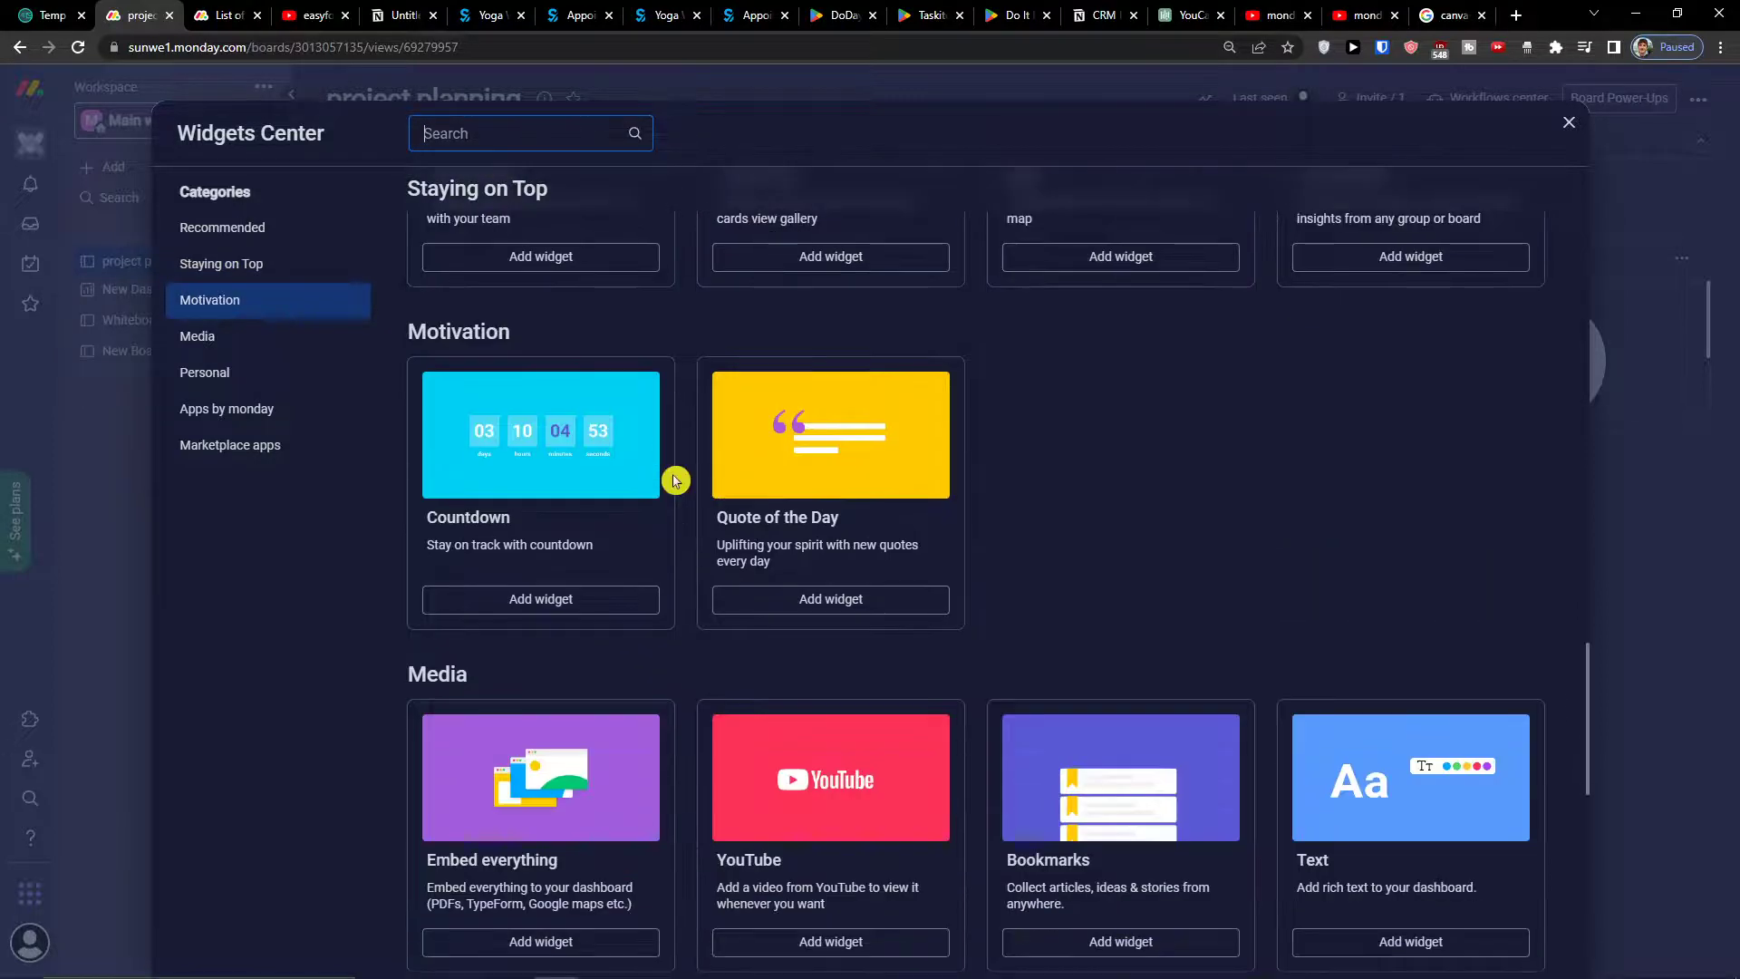
scroll(676, 480, "down", 9)
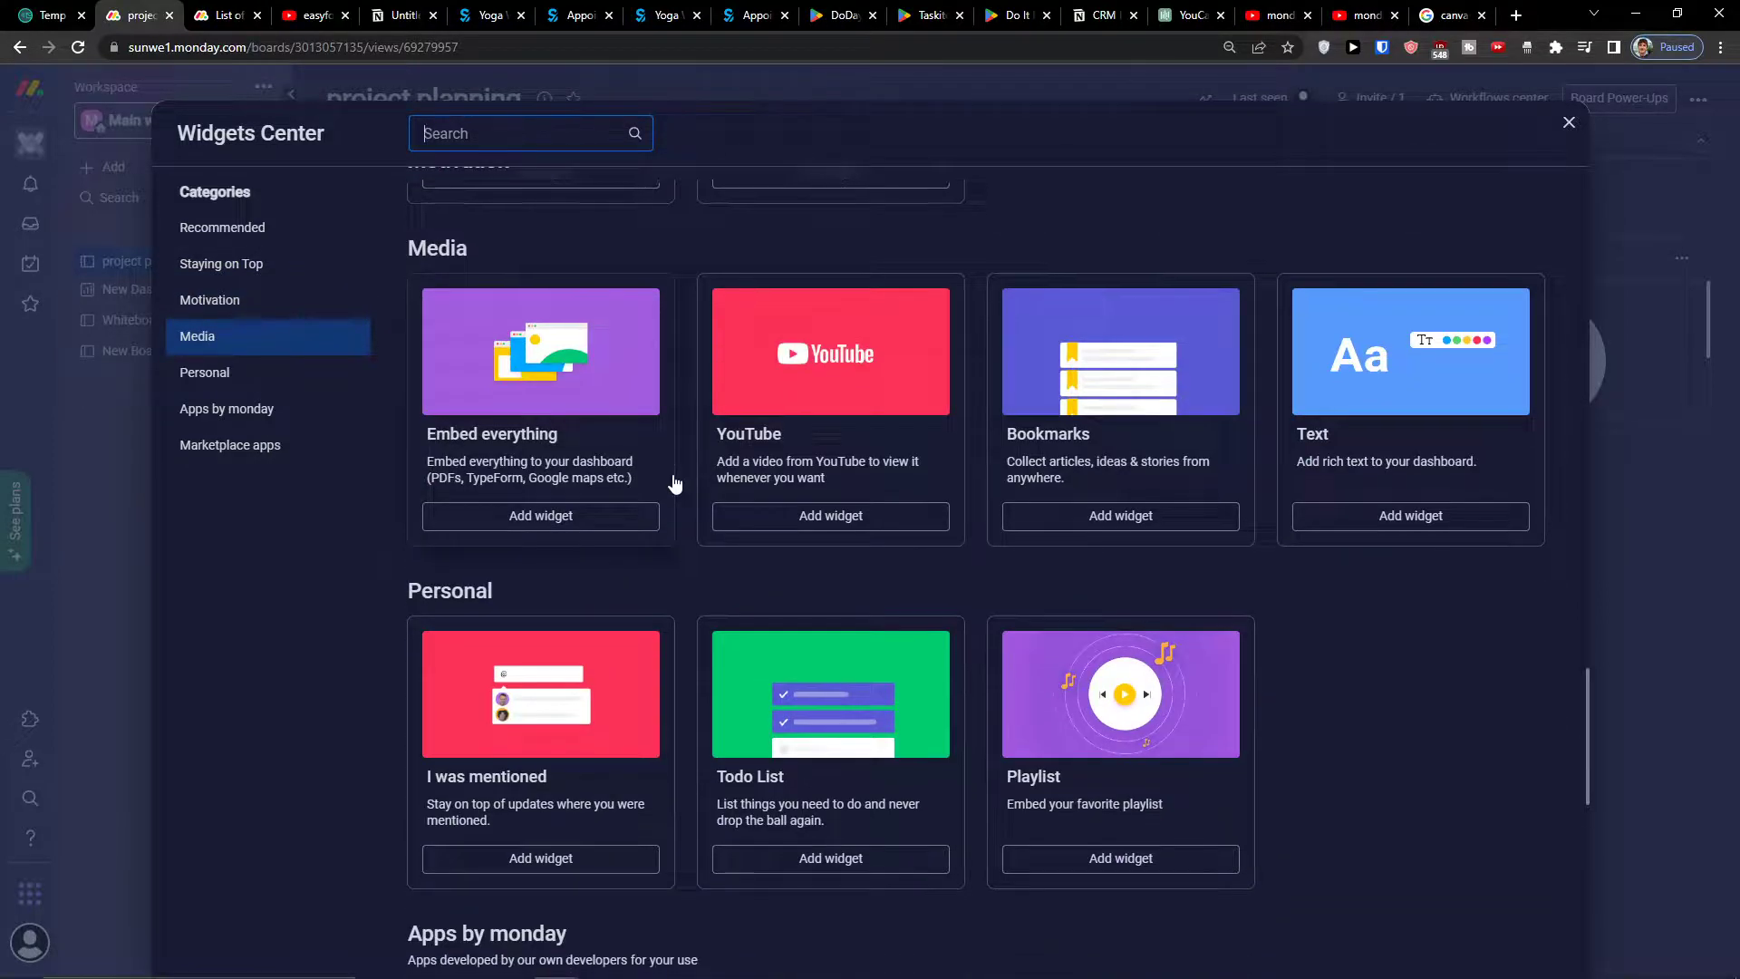
scroll(675, 480, "down", 9)
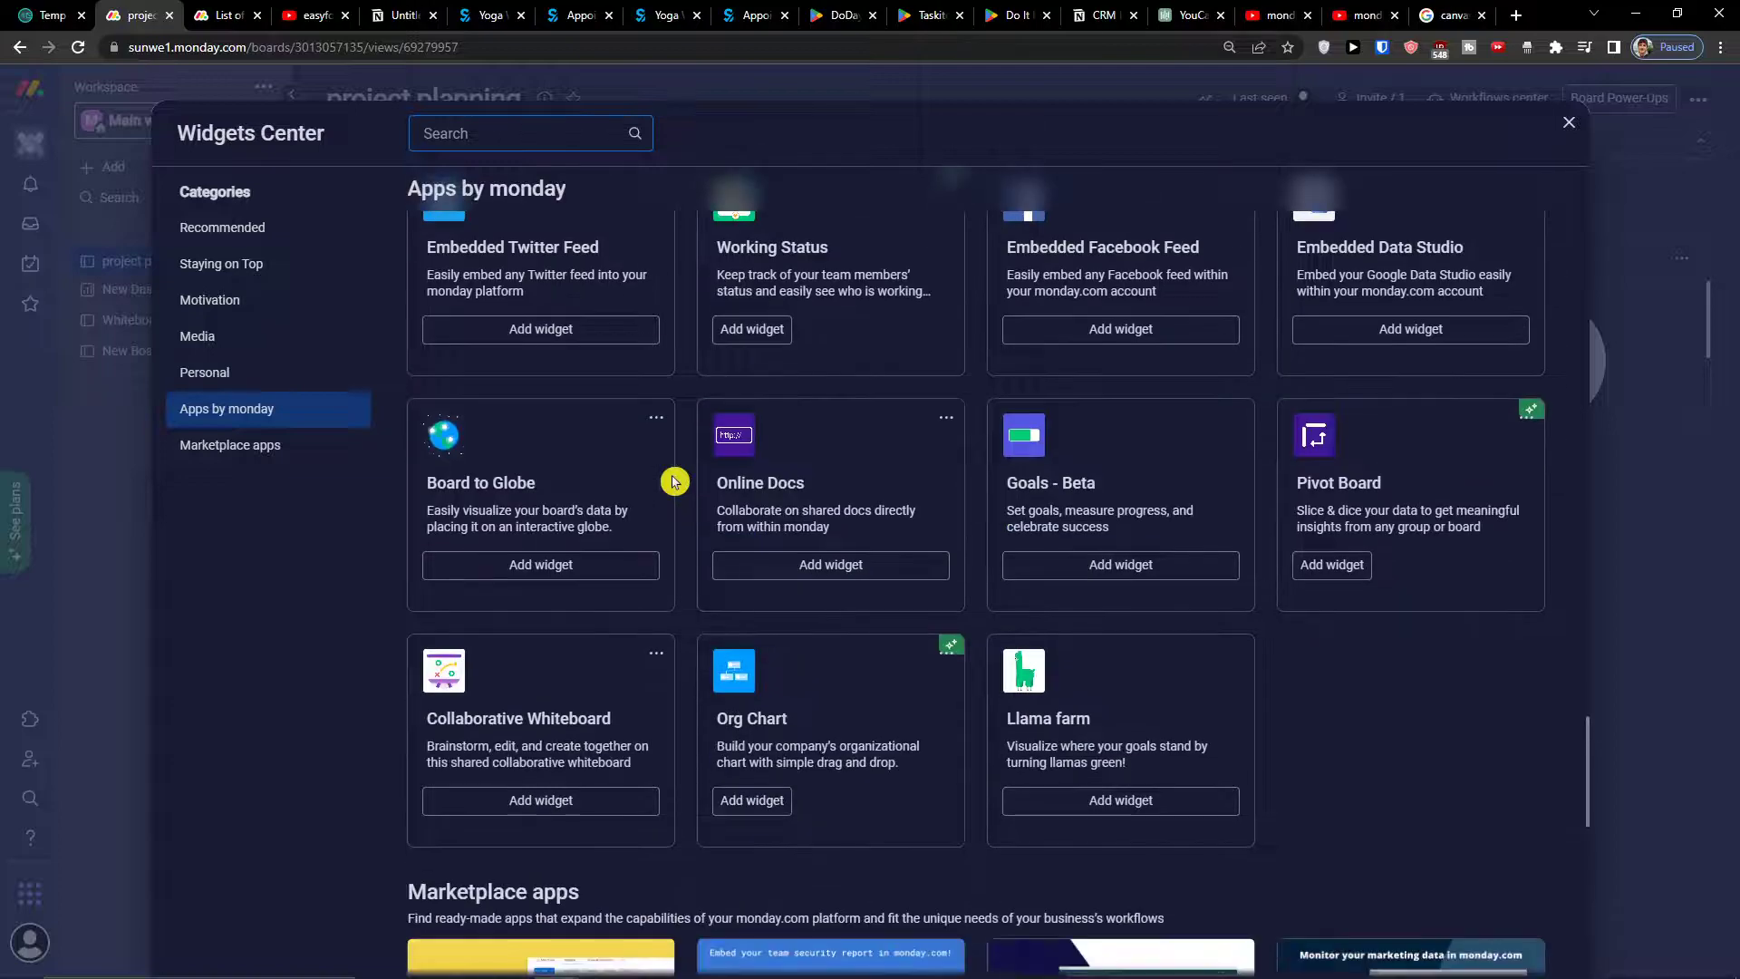
scroll(674, 481, "up", 7)
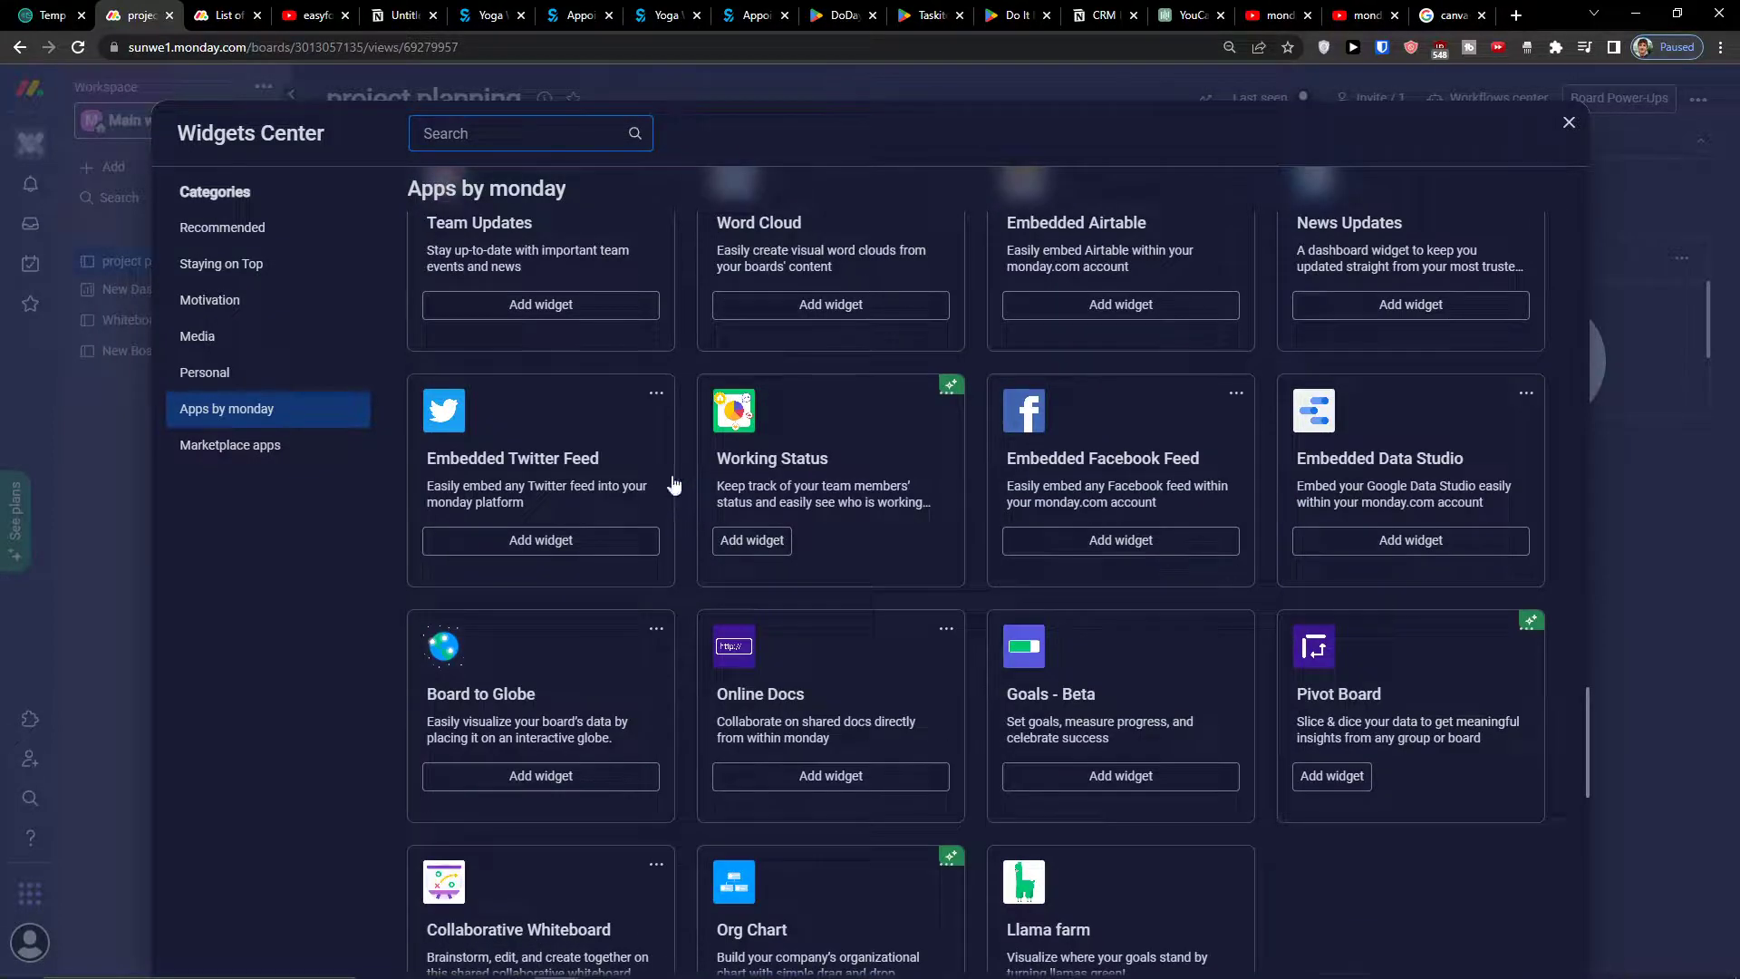
scroll(1641, 548, "up", 13)
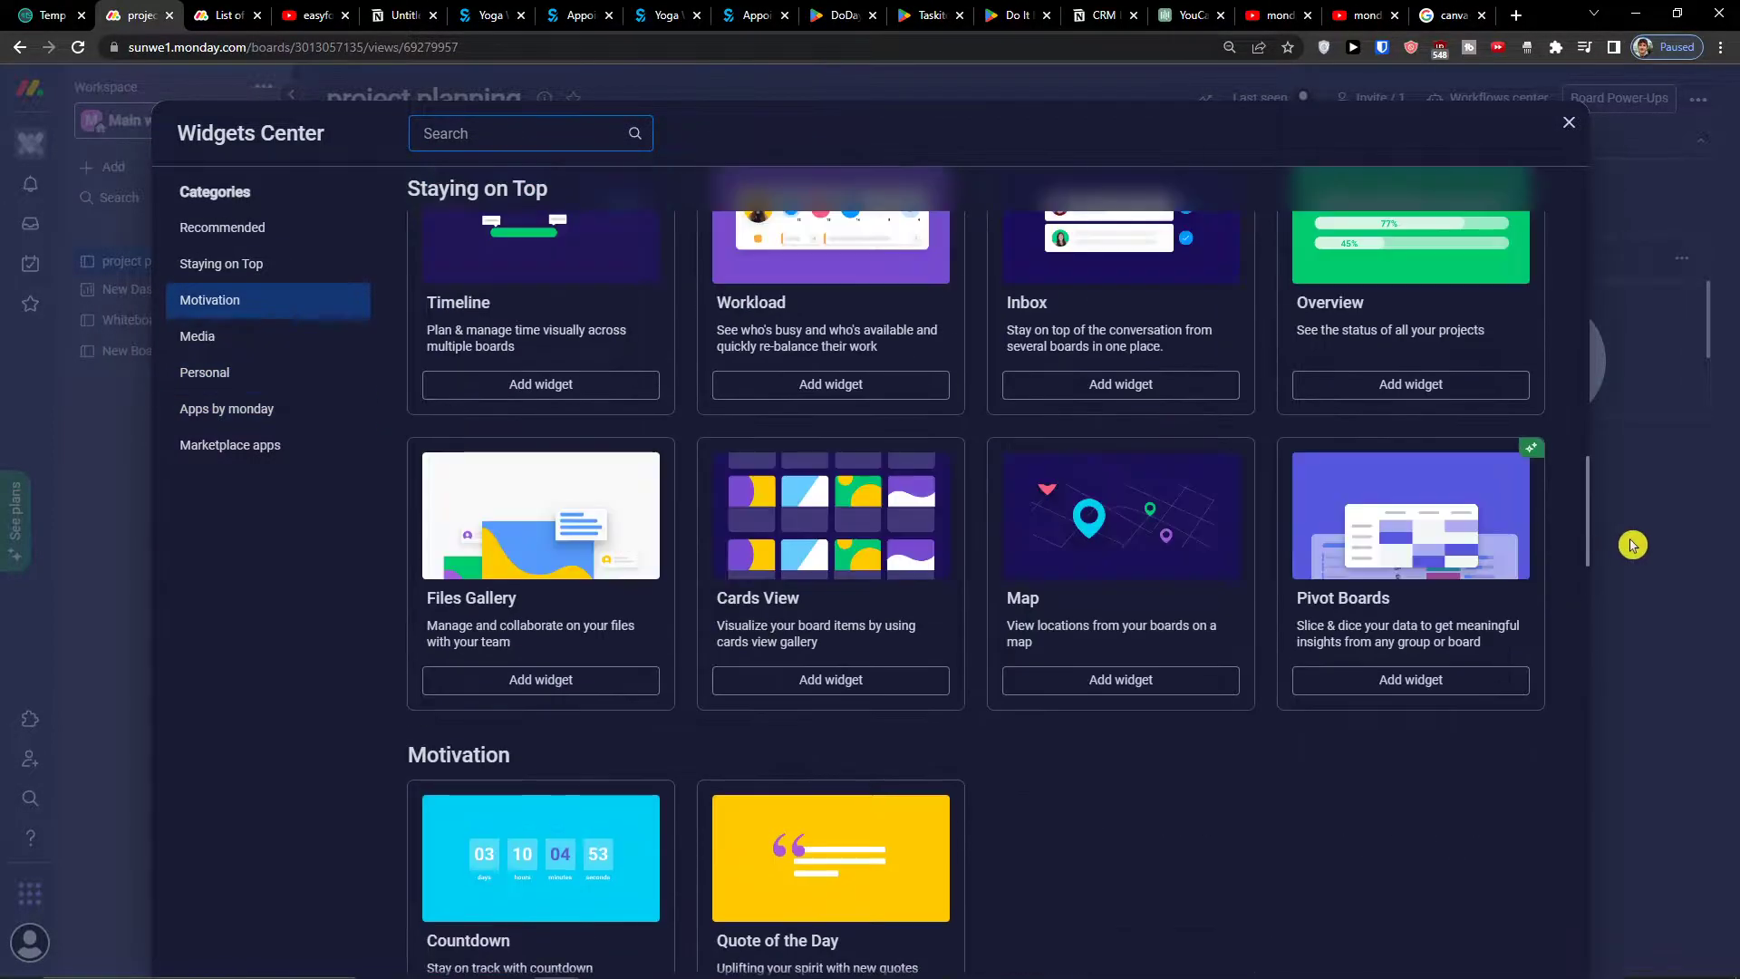
left_click(1631, 544)
Step: Search the Views Center for "cal" and add another Calendar view to the board
left_click(686, 143)
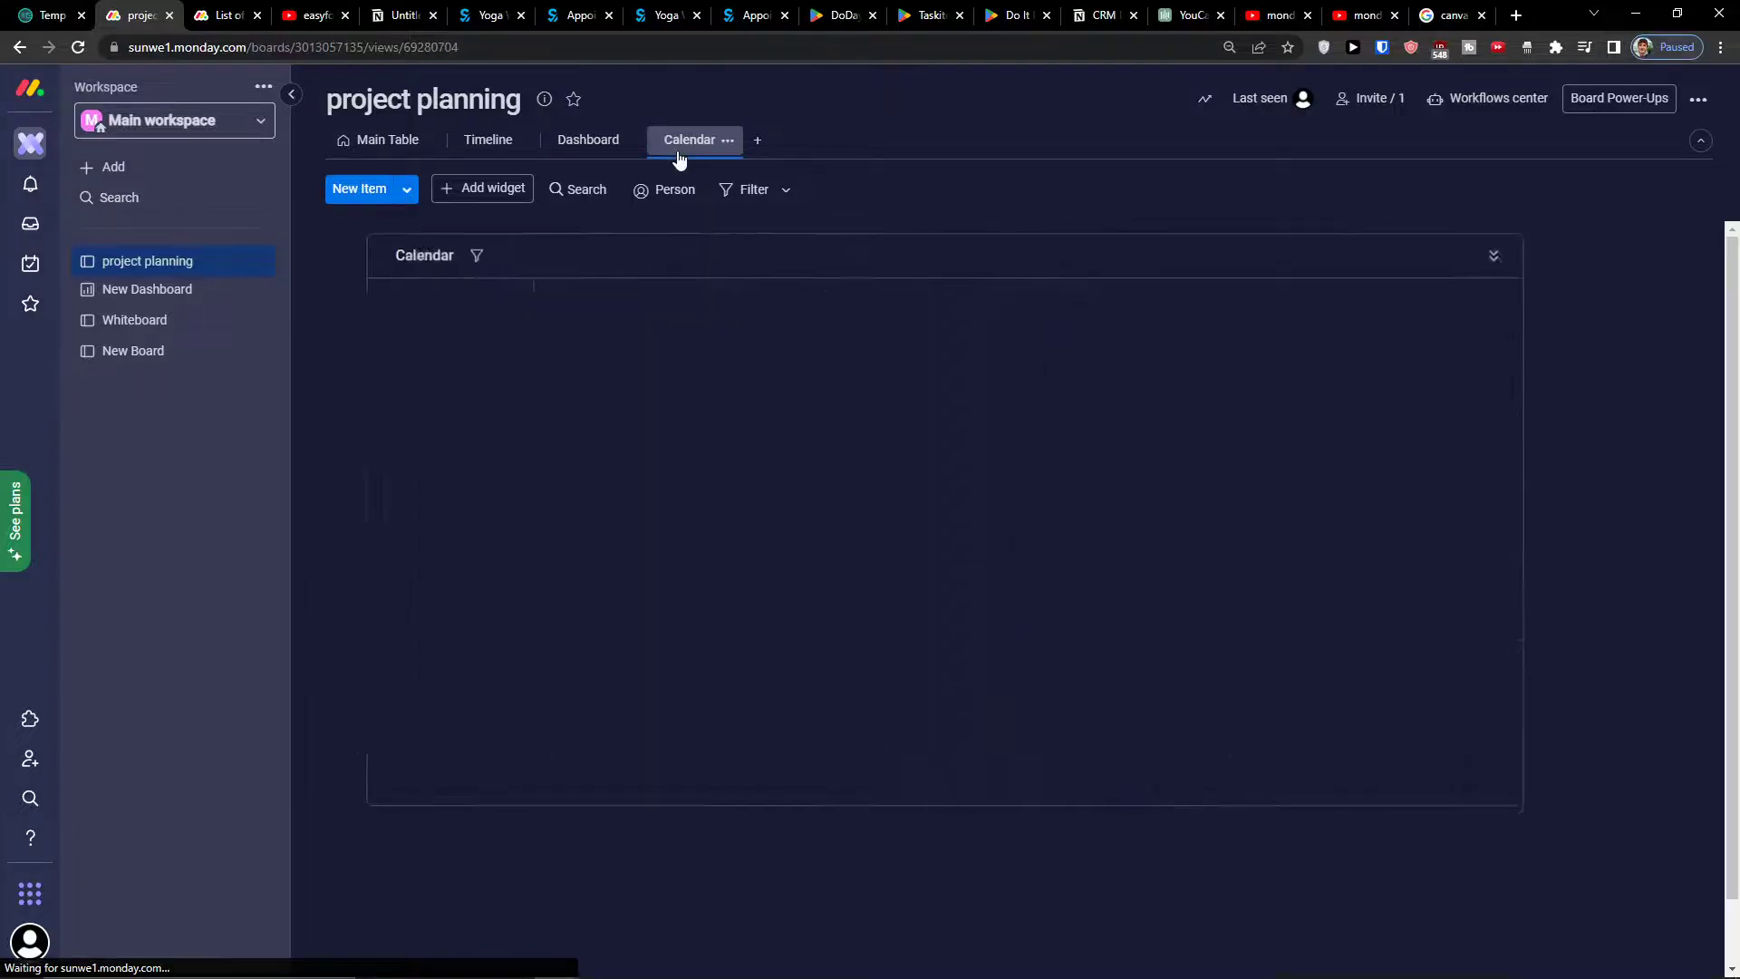
left_click(760, 140)
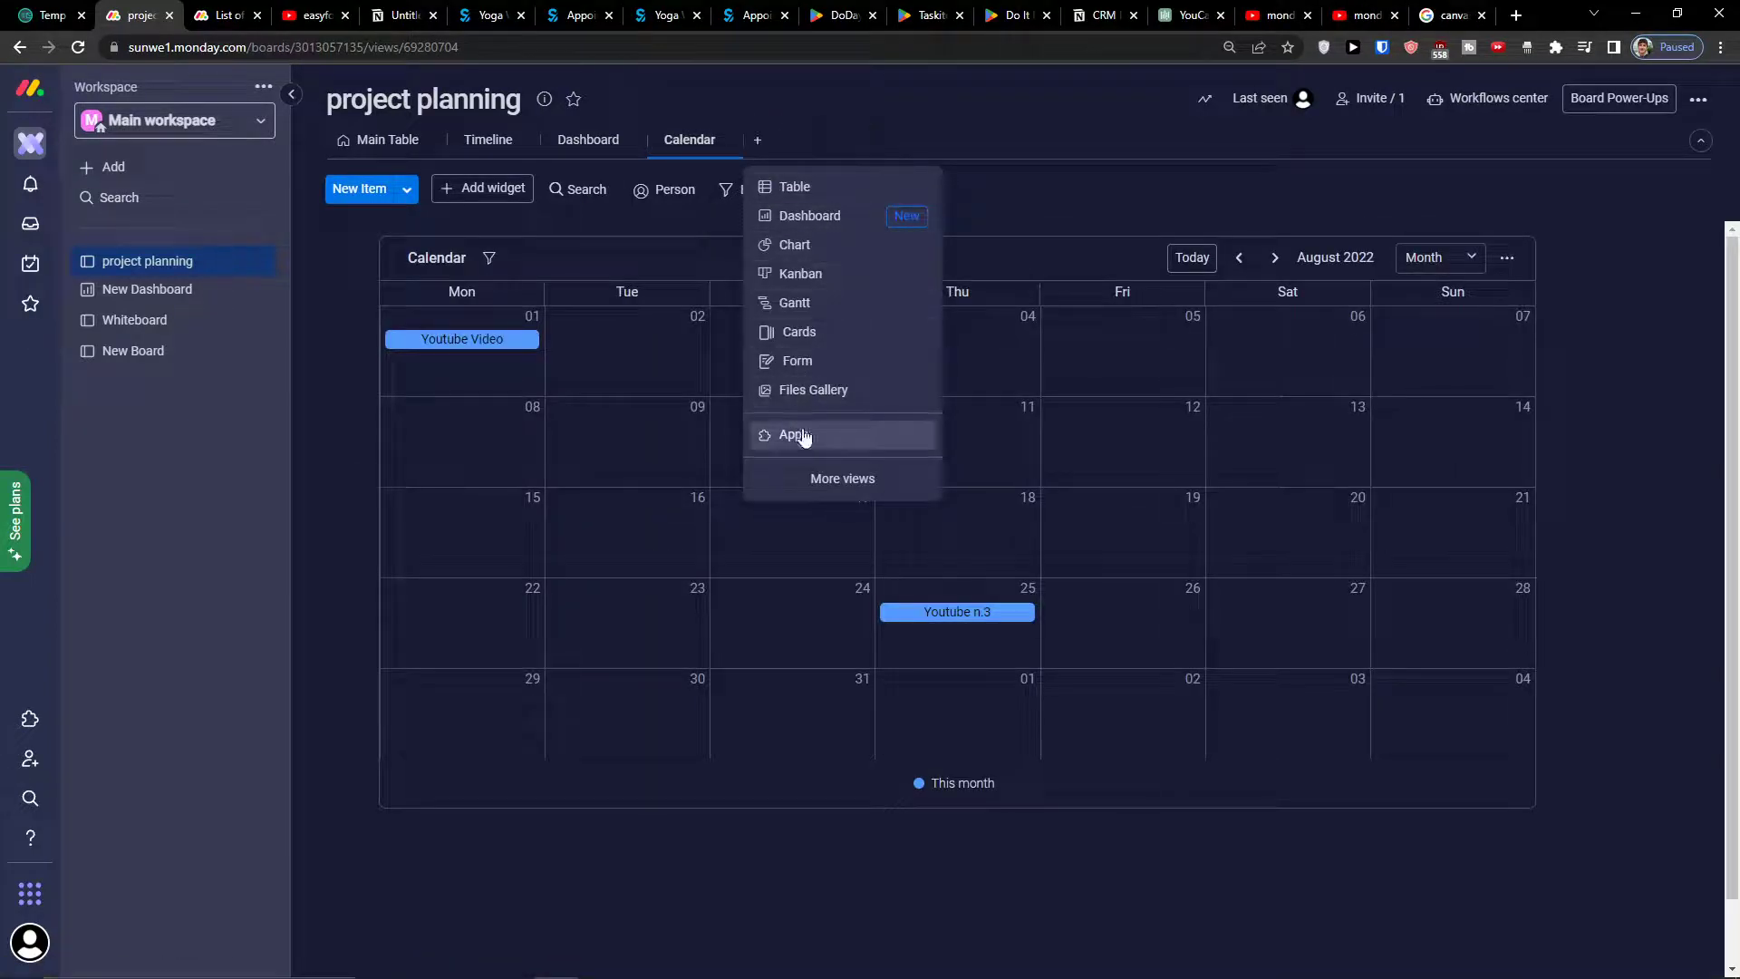
left_click(814, 482)
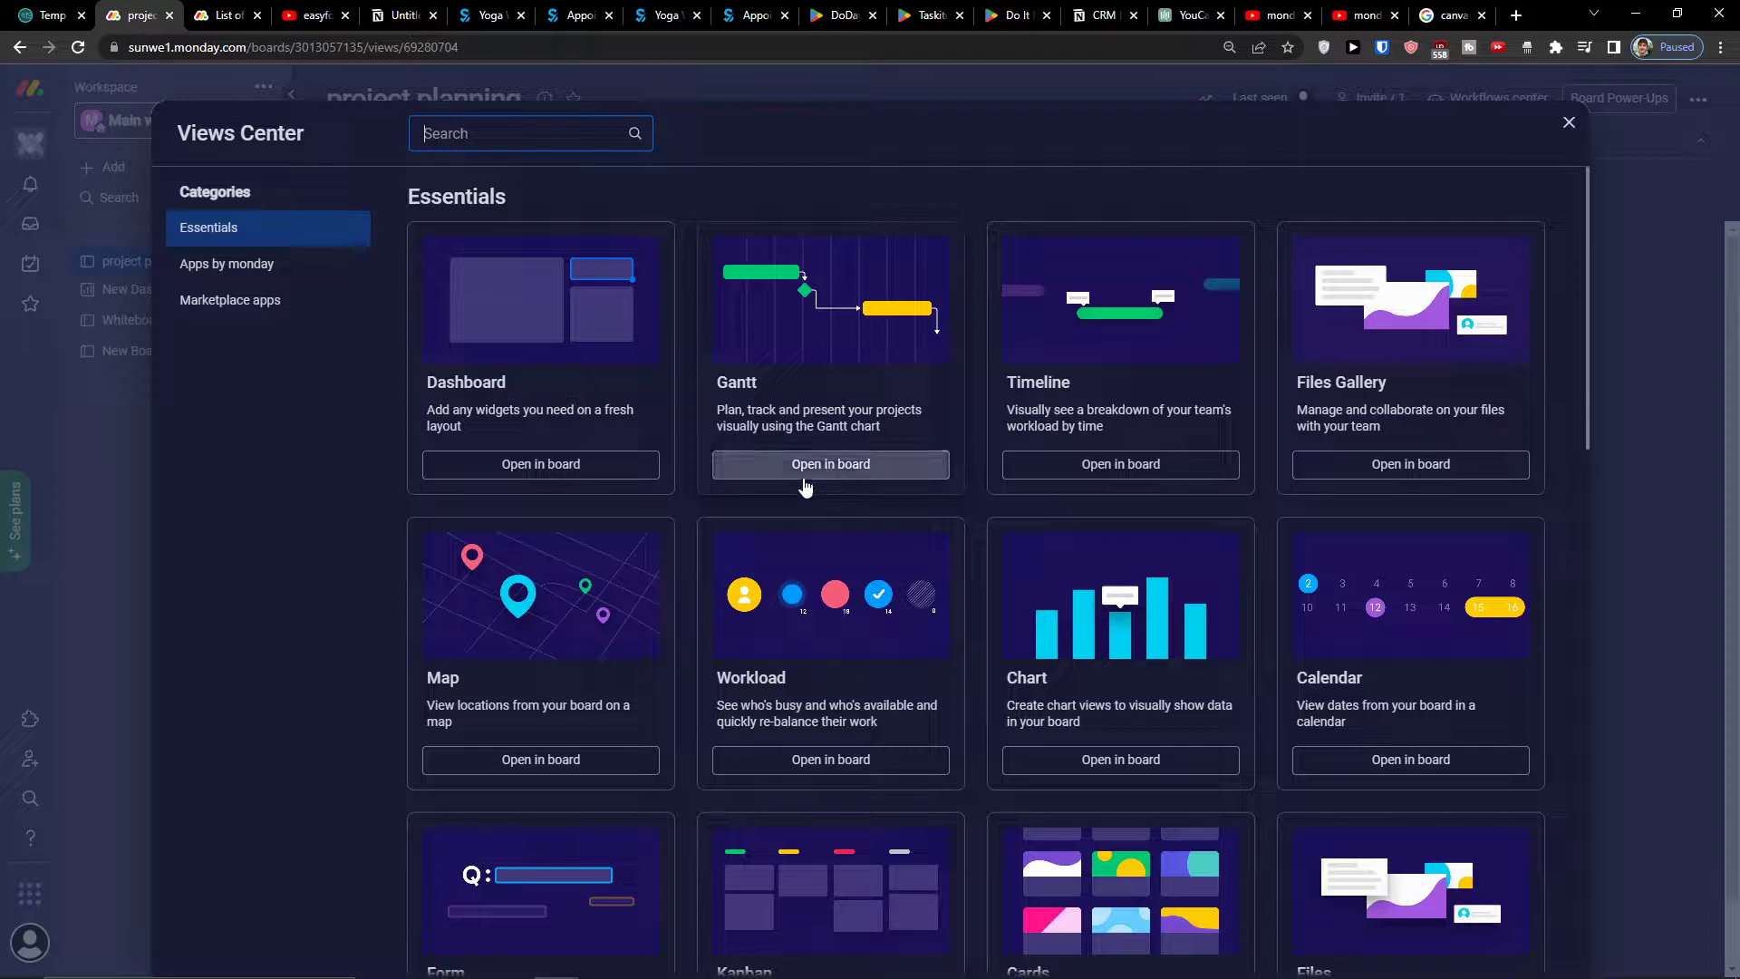
type("cal")
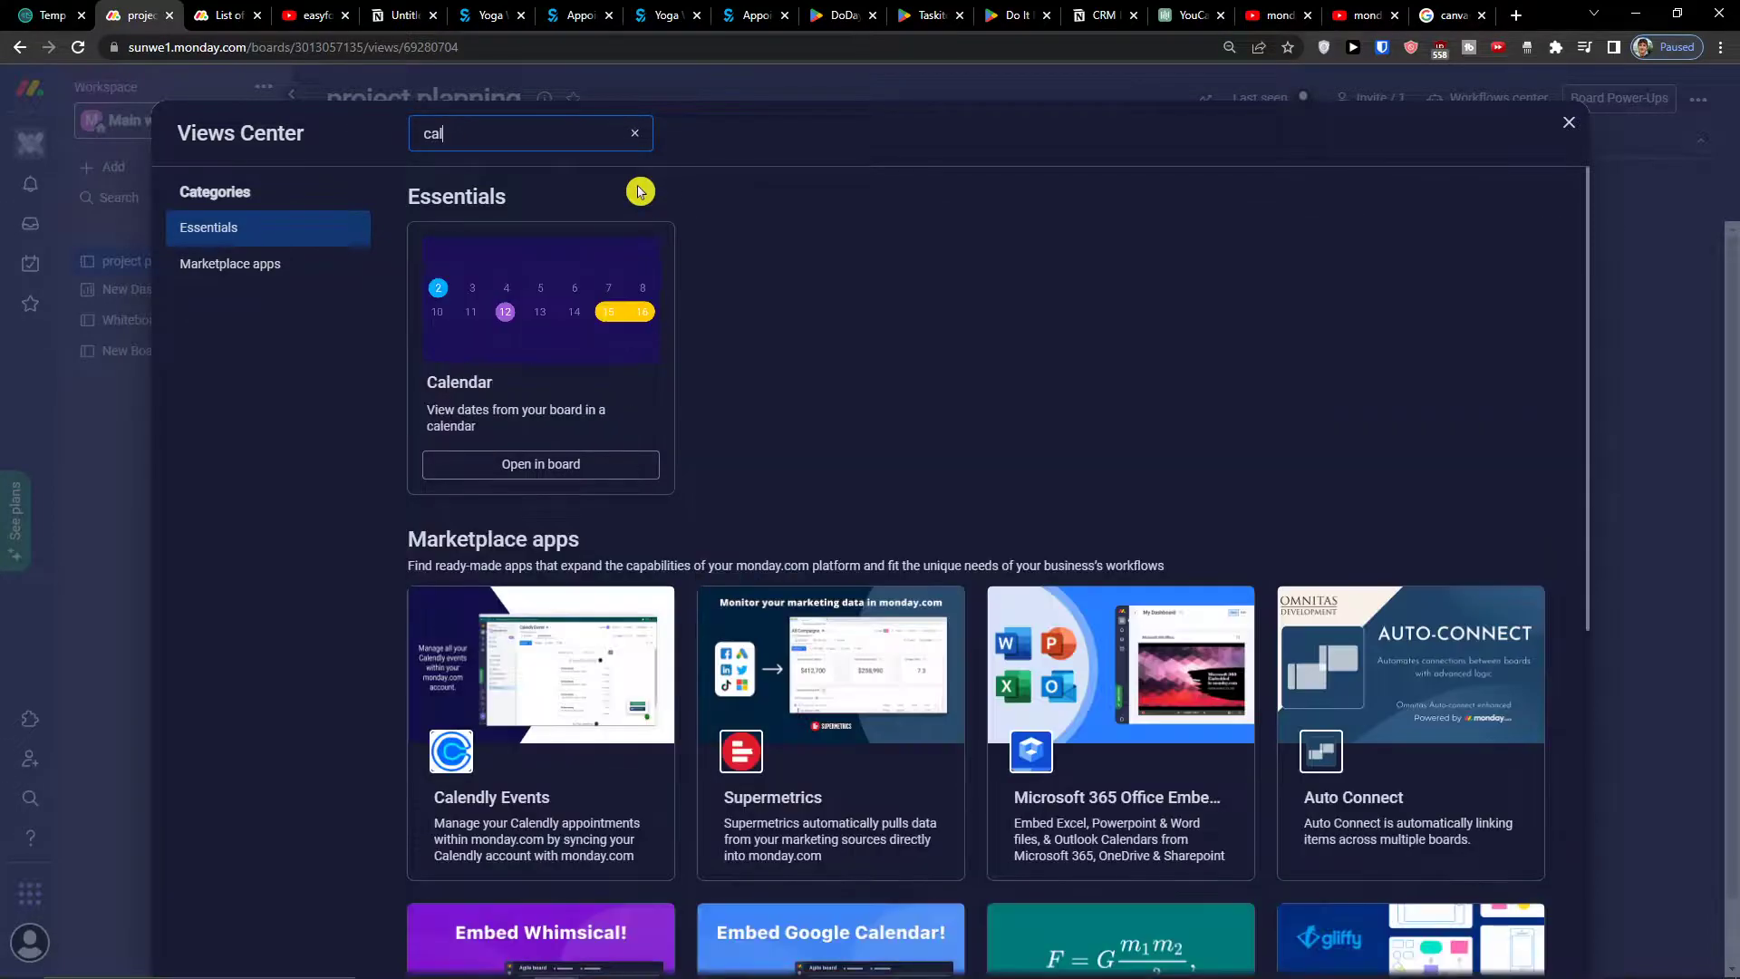
left_click(466, 463)
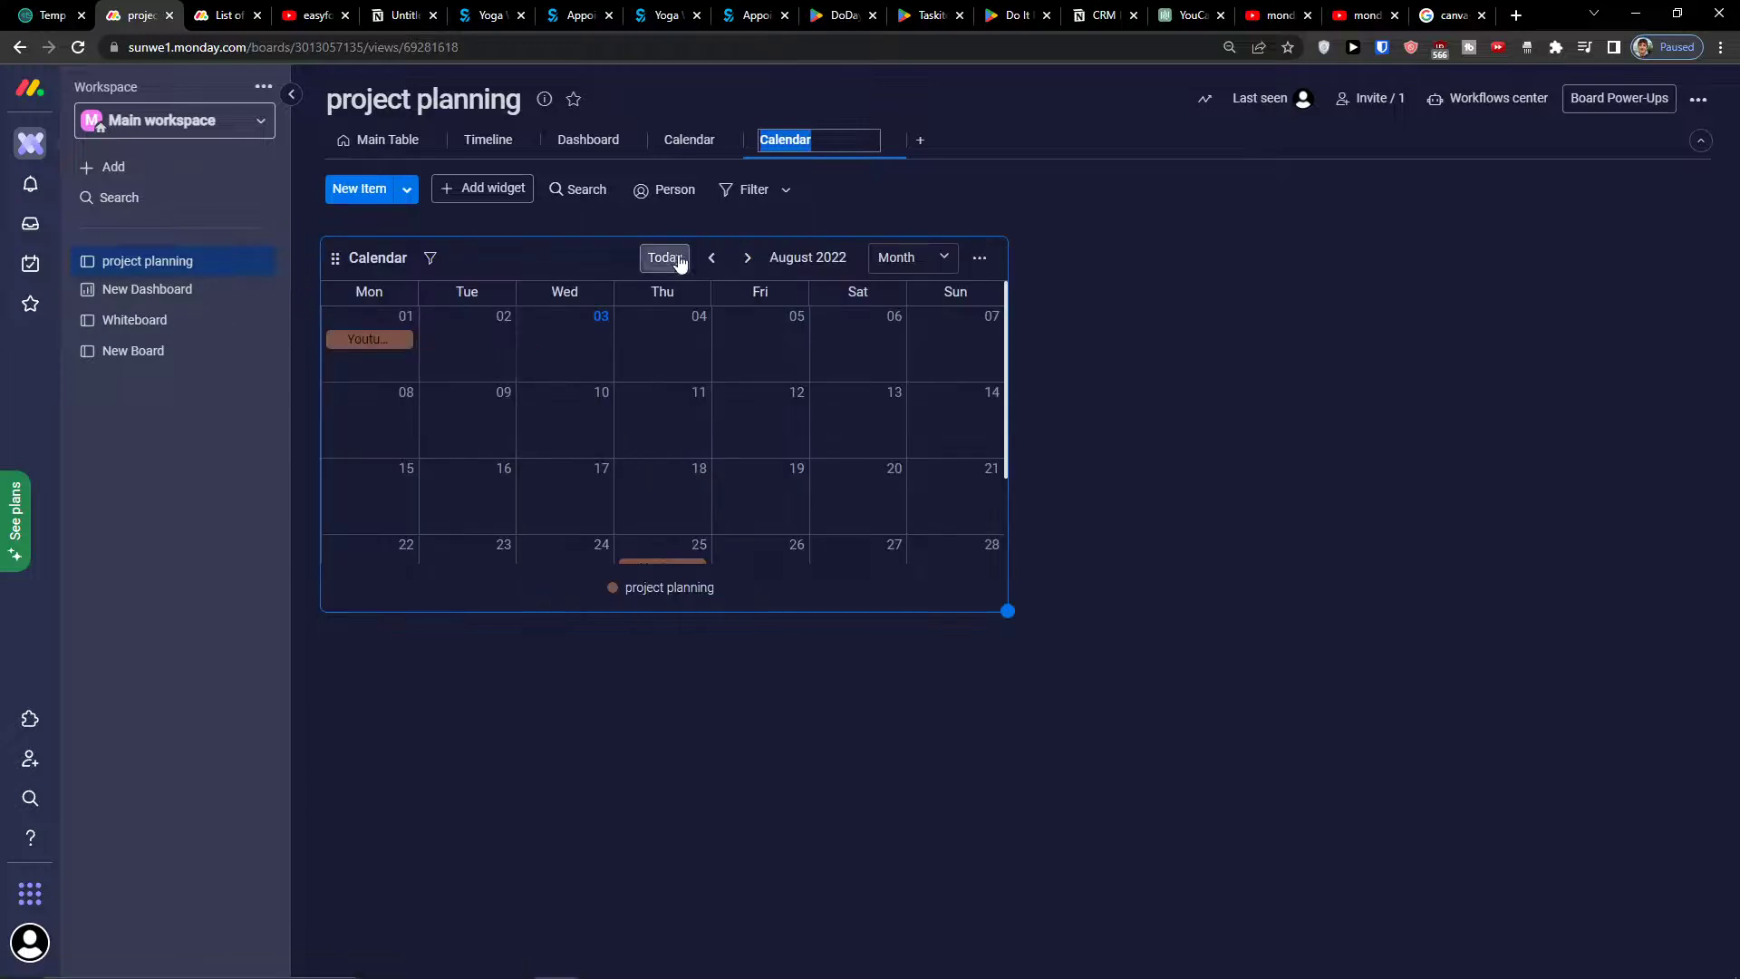
Step: Keep the default name of the newly added second Calendar view and delete that view from the board
left_click(886, 144)
left_click(823, 140)
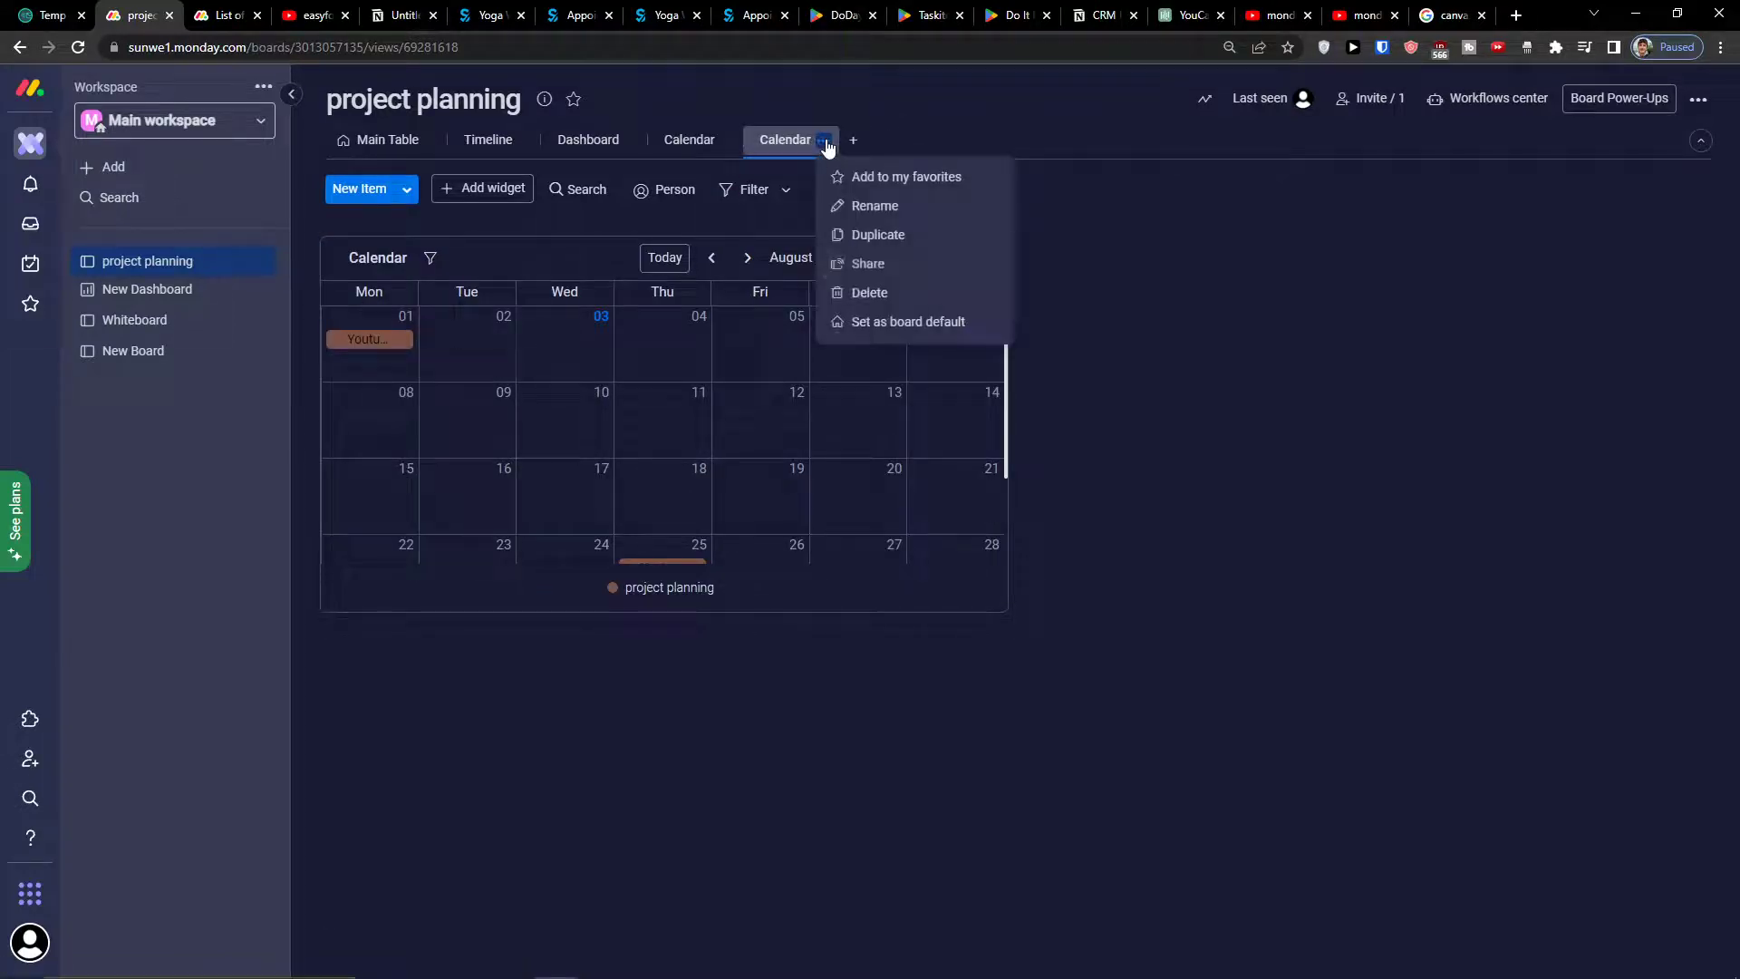
left_click(865, 293)
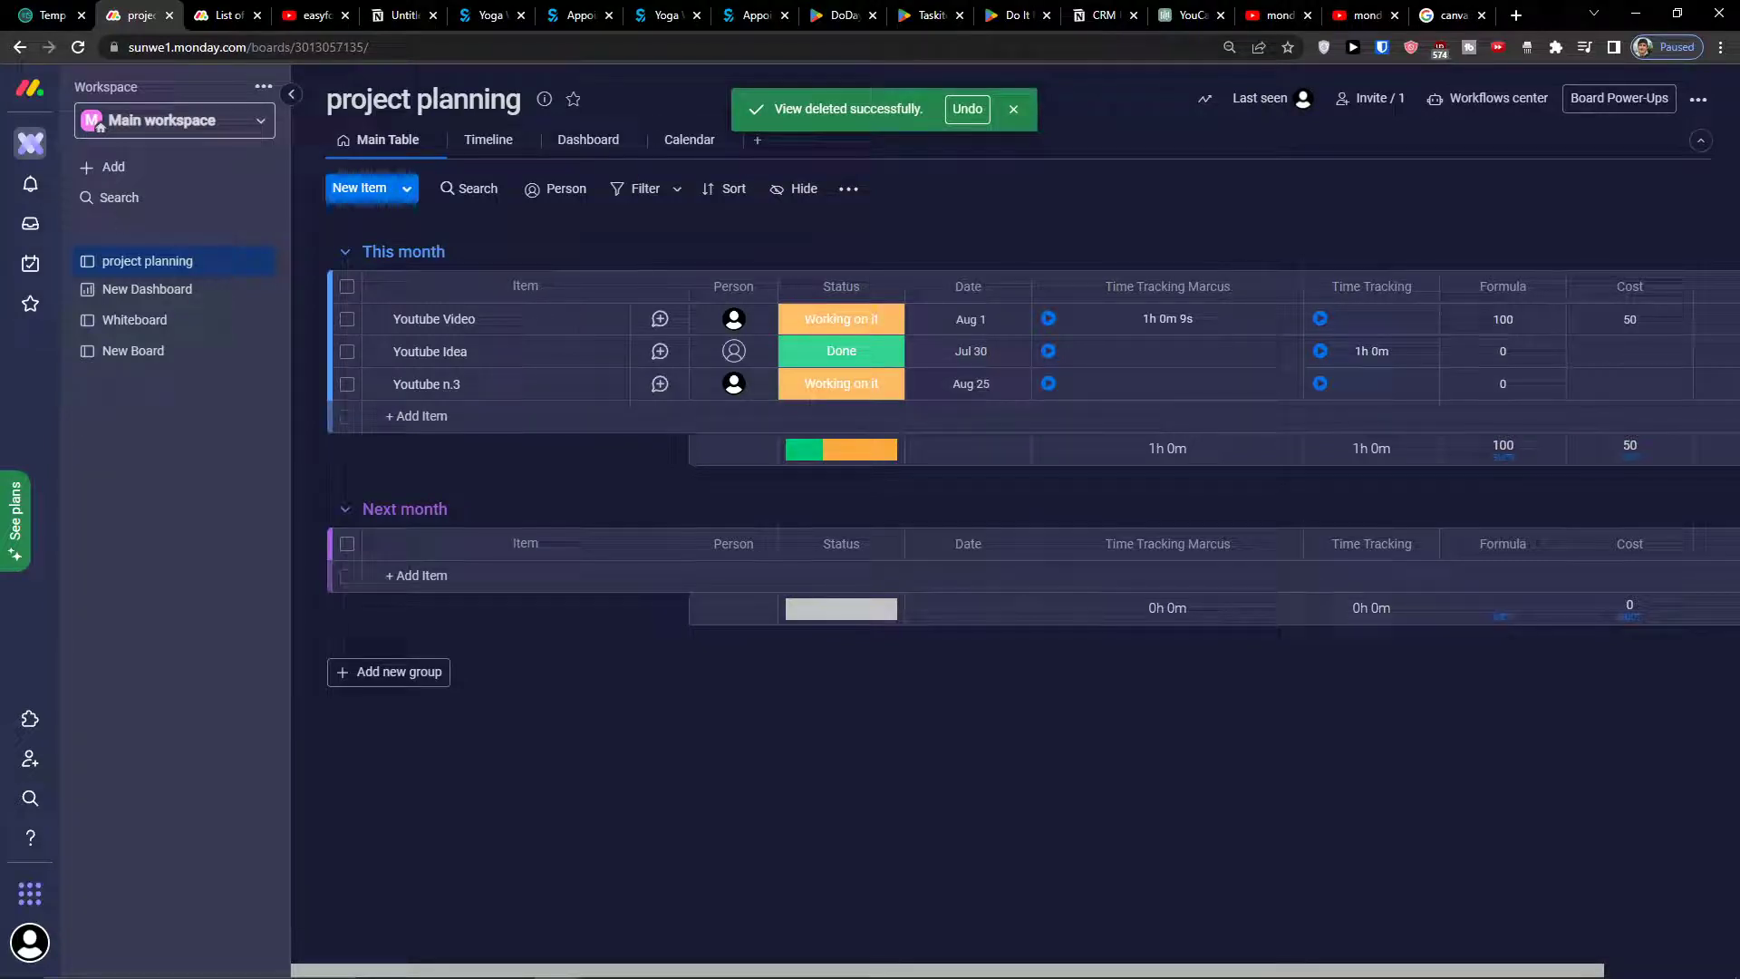
Step: Look through the ready-made automations on the Workflows center's Explore page, and close it
left_click(1523, 115)
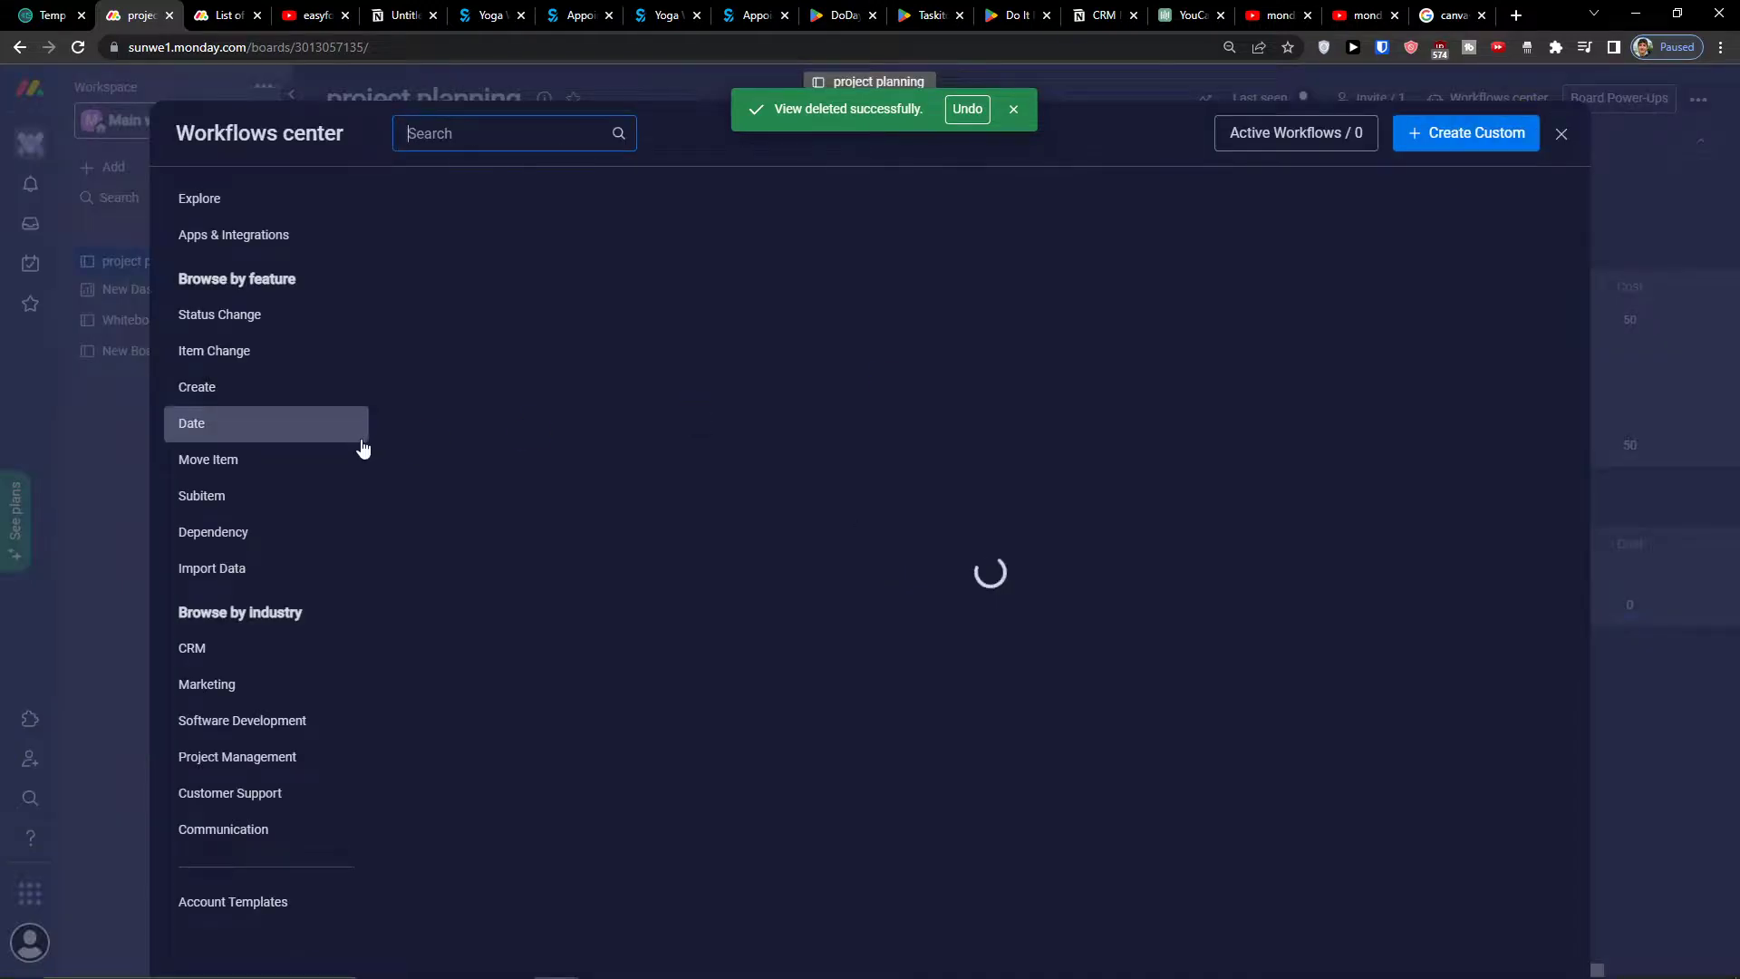
scroll(766, 342, "down", 1)
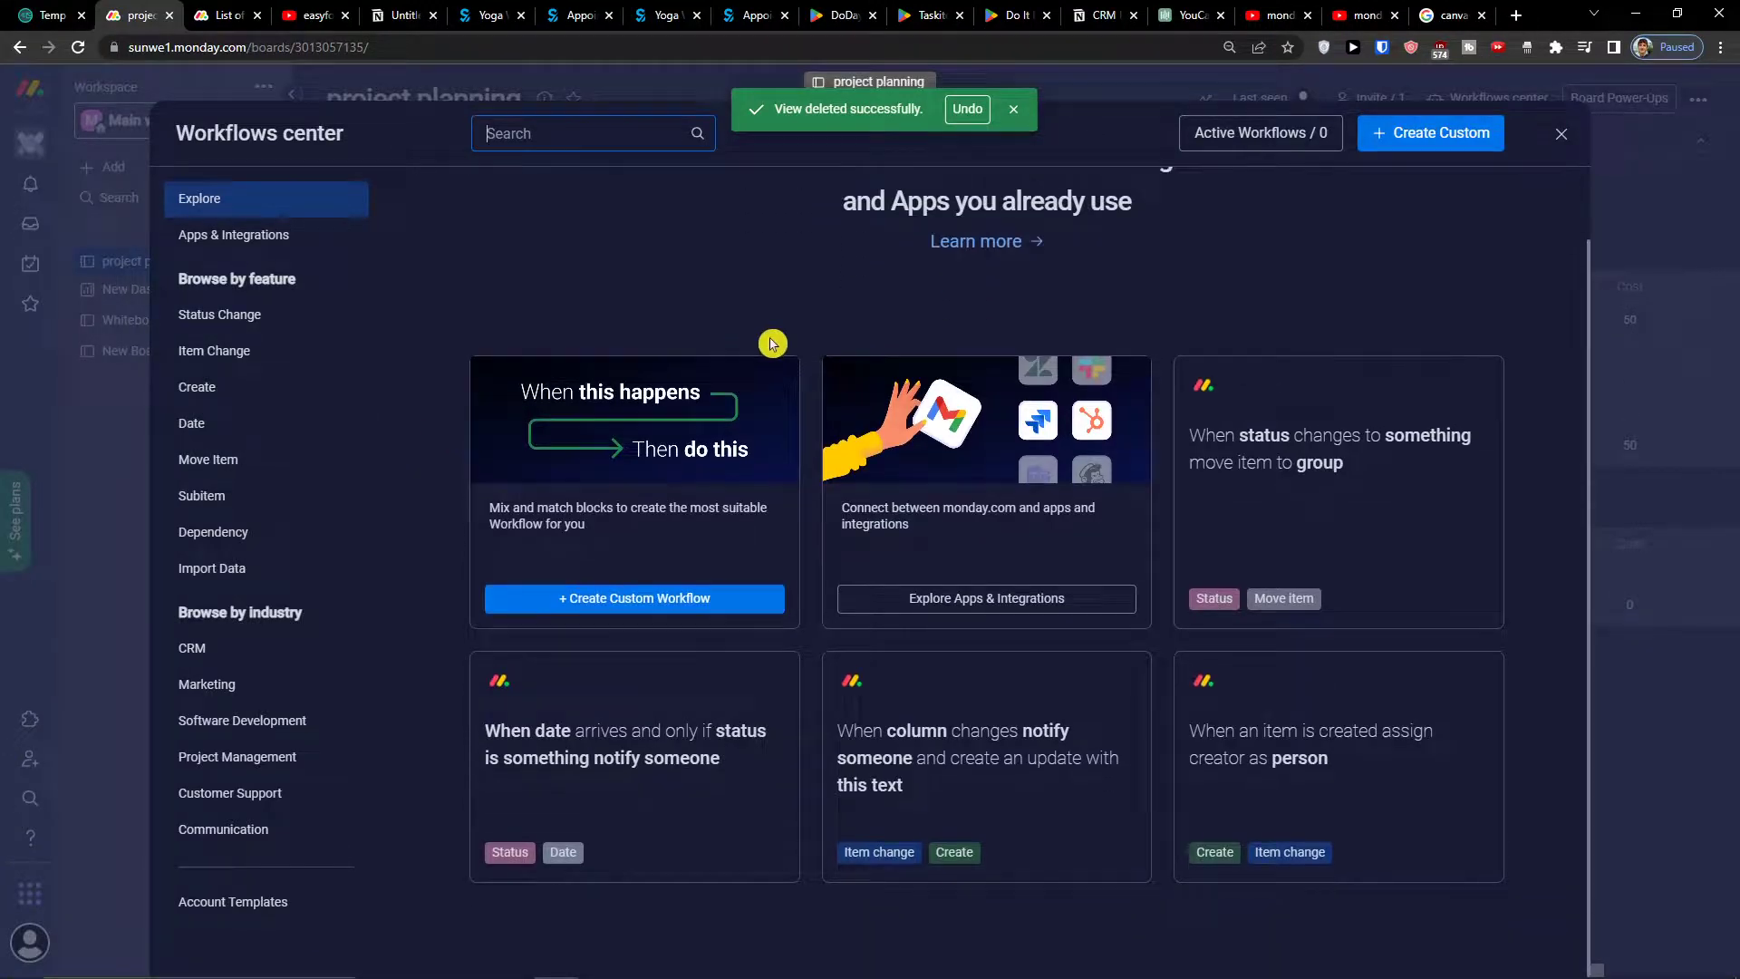
scroll(772, 343, "up", 1)
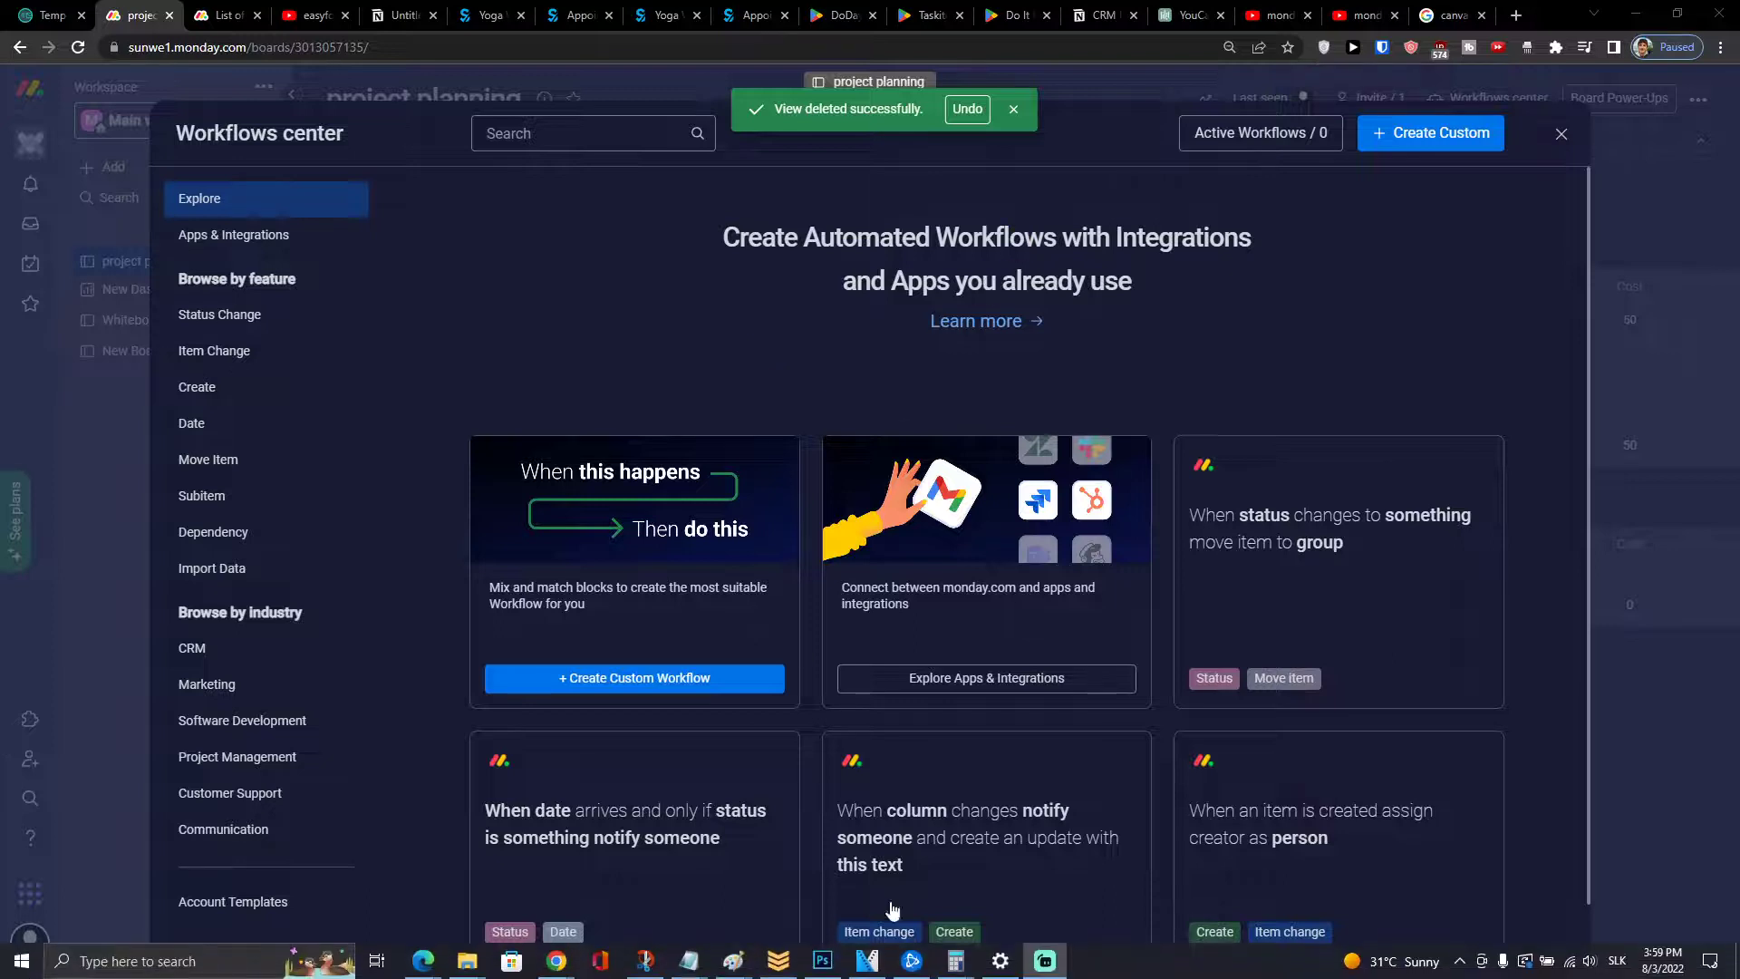
mouse_move(695, 970)
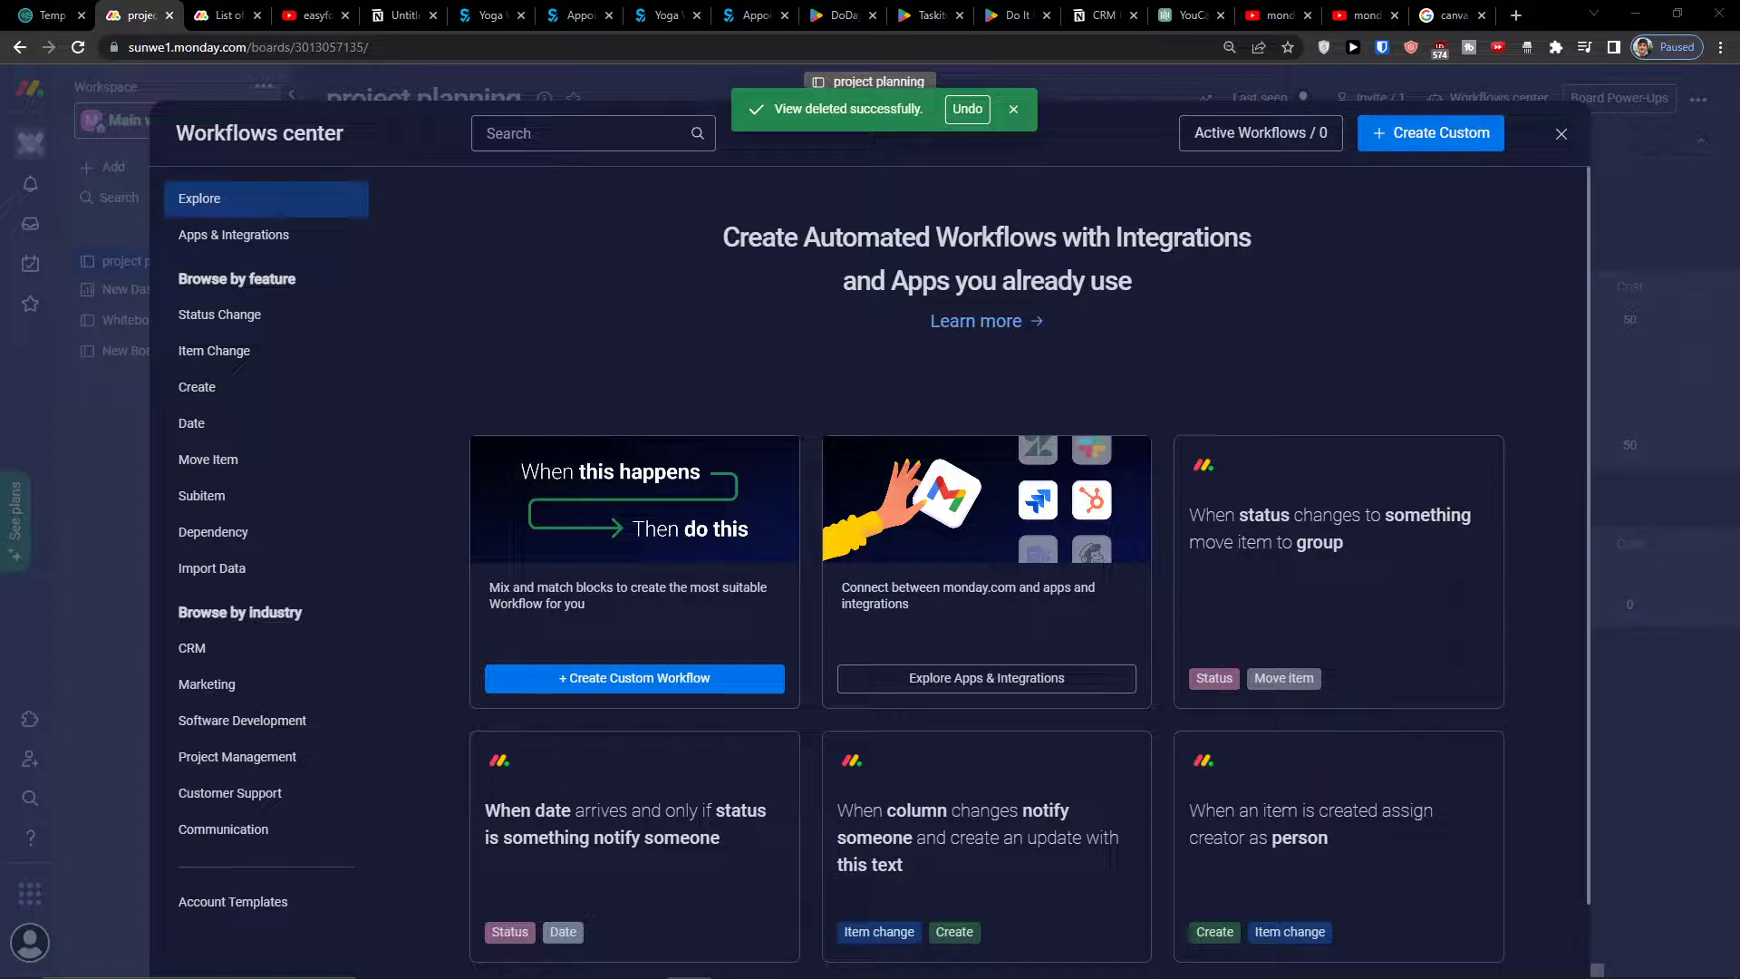
scroll(1323, 526, "down", 1)
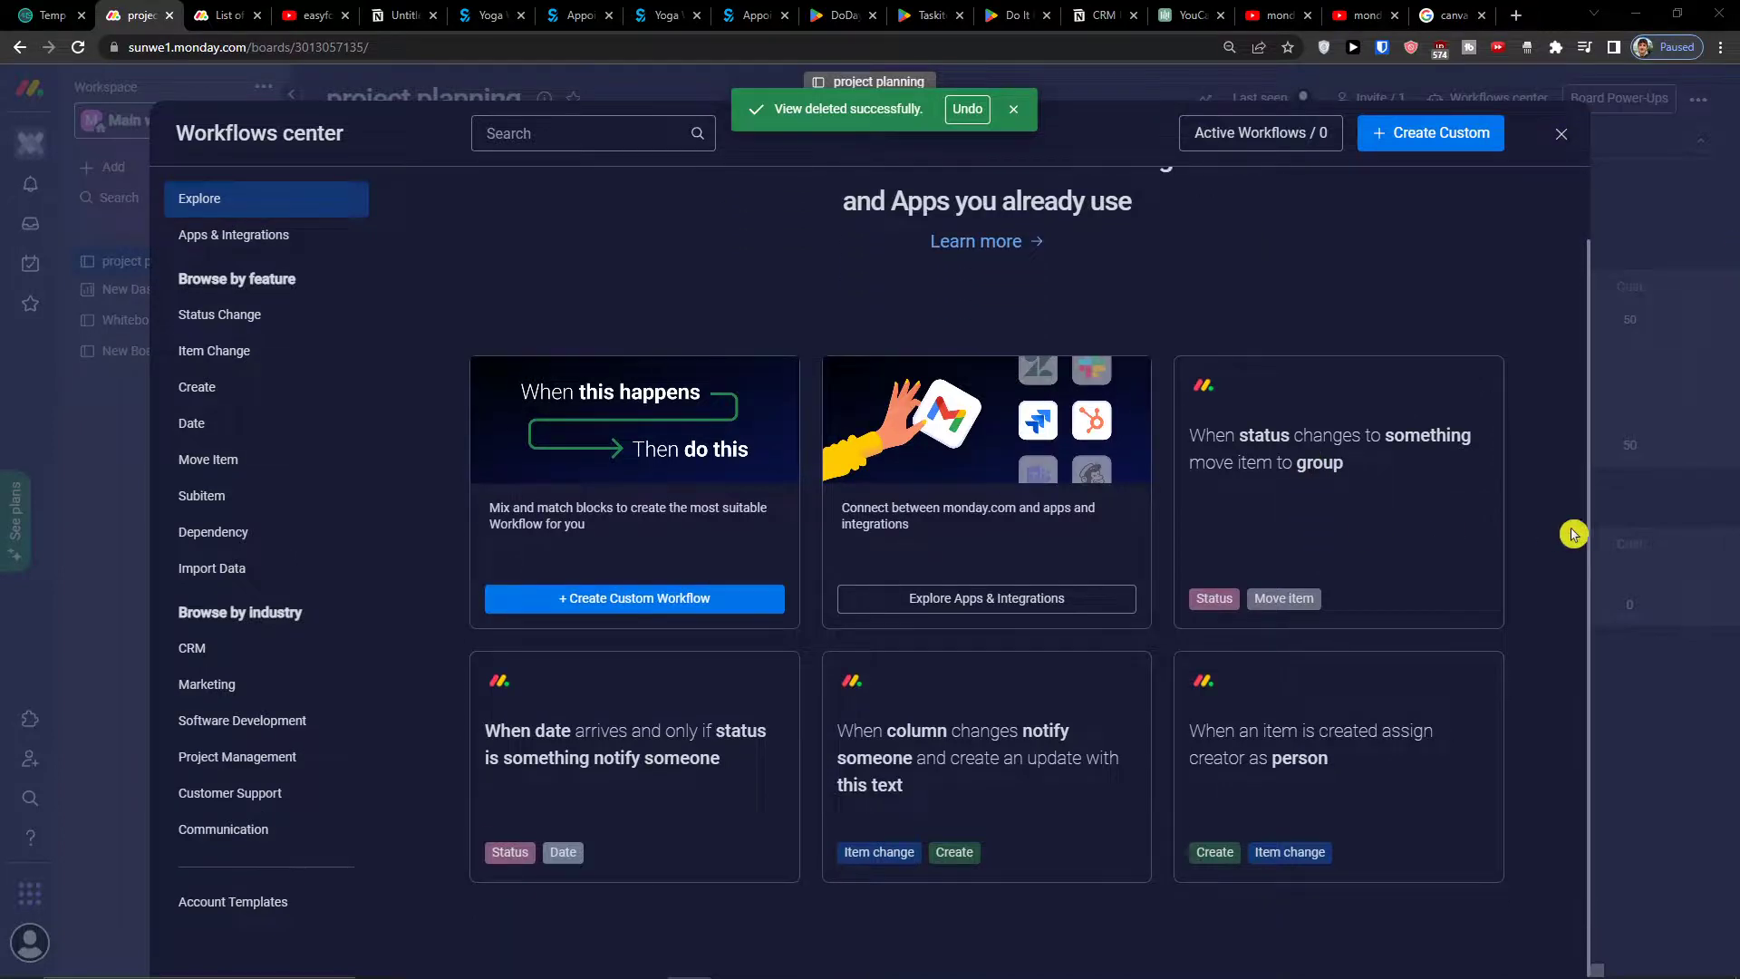
left_click(1618, 529)
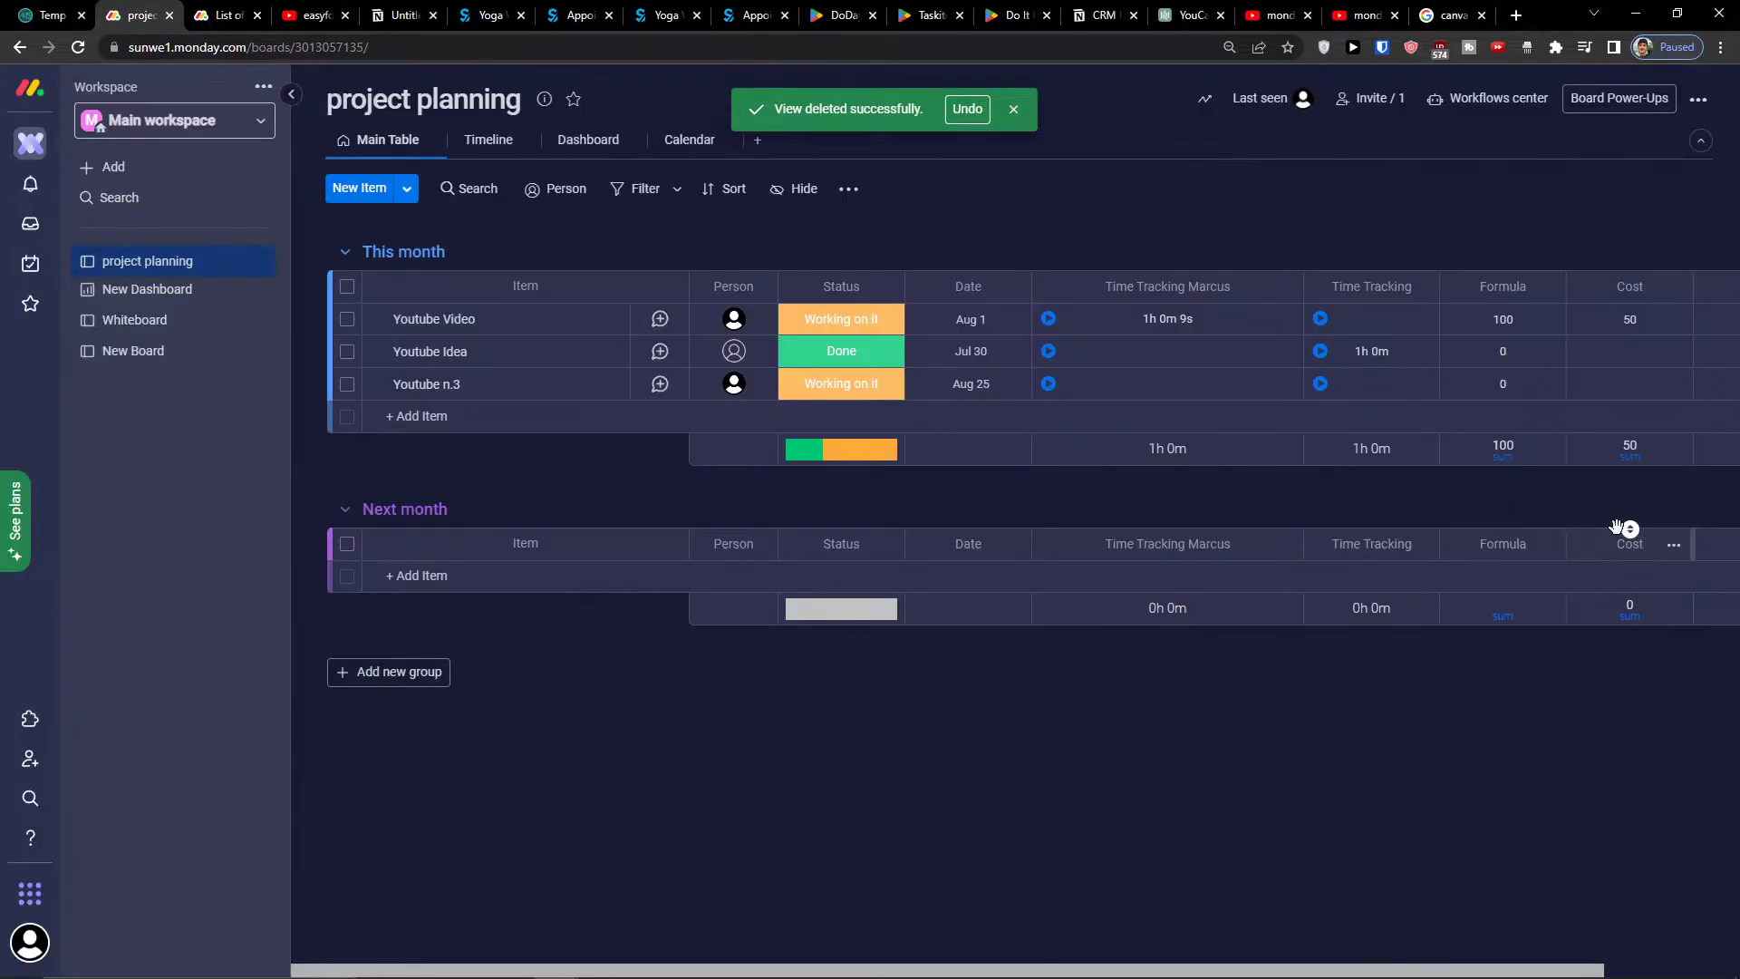
Step: Look at the board's options and Board Power-Ups, and browse the board views through to the Marketplace apps
left_click(1704, 104)
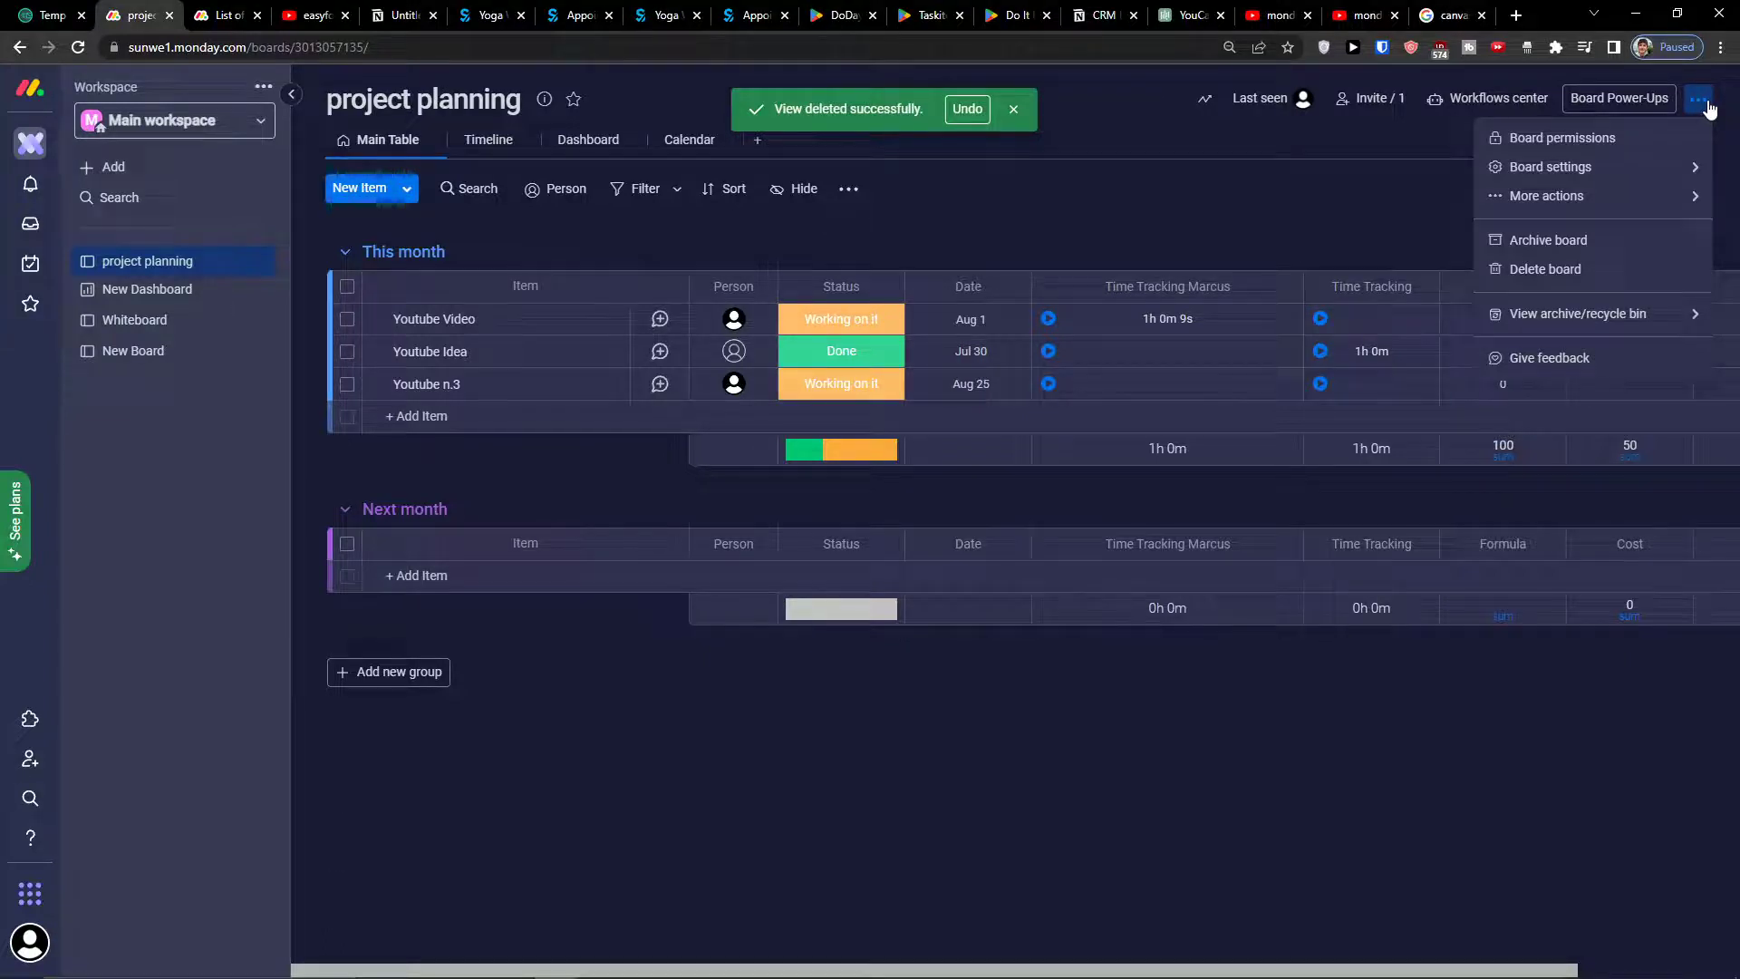
left_click(1632, 100)
left_click(1623, 98)
left_click(1601, 141)
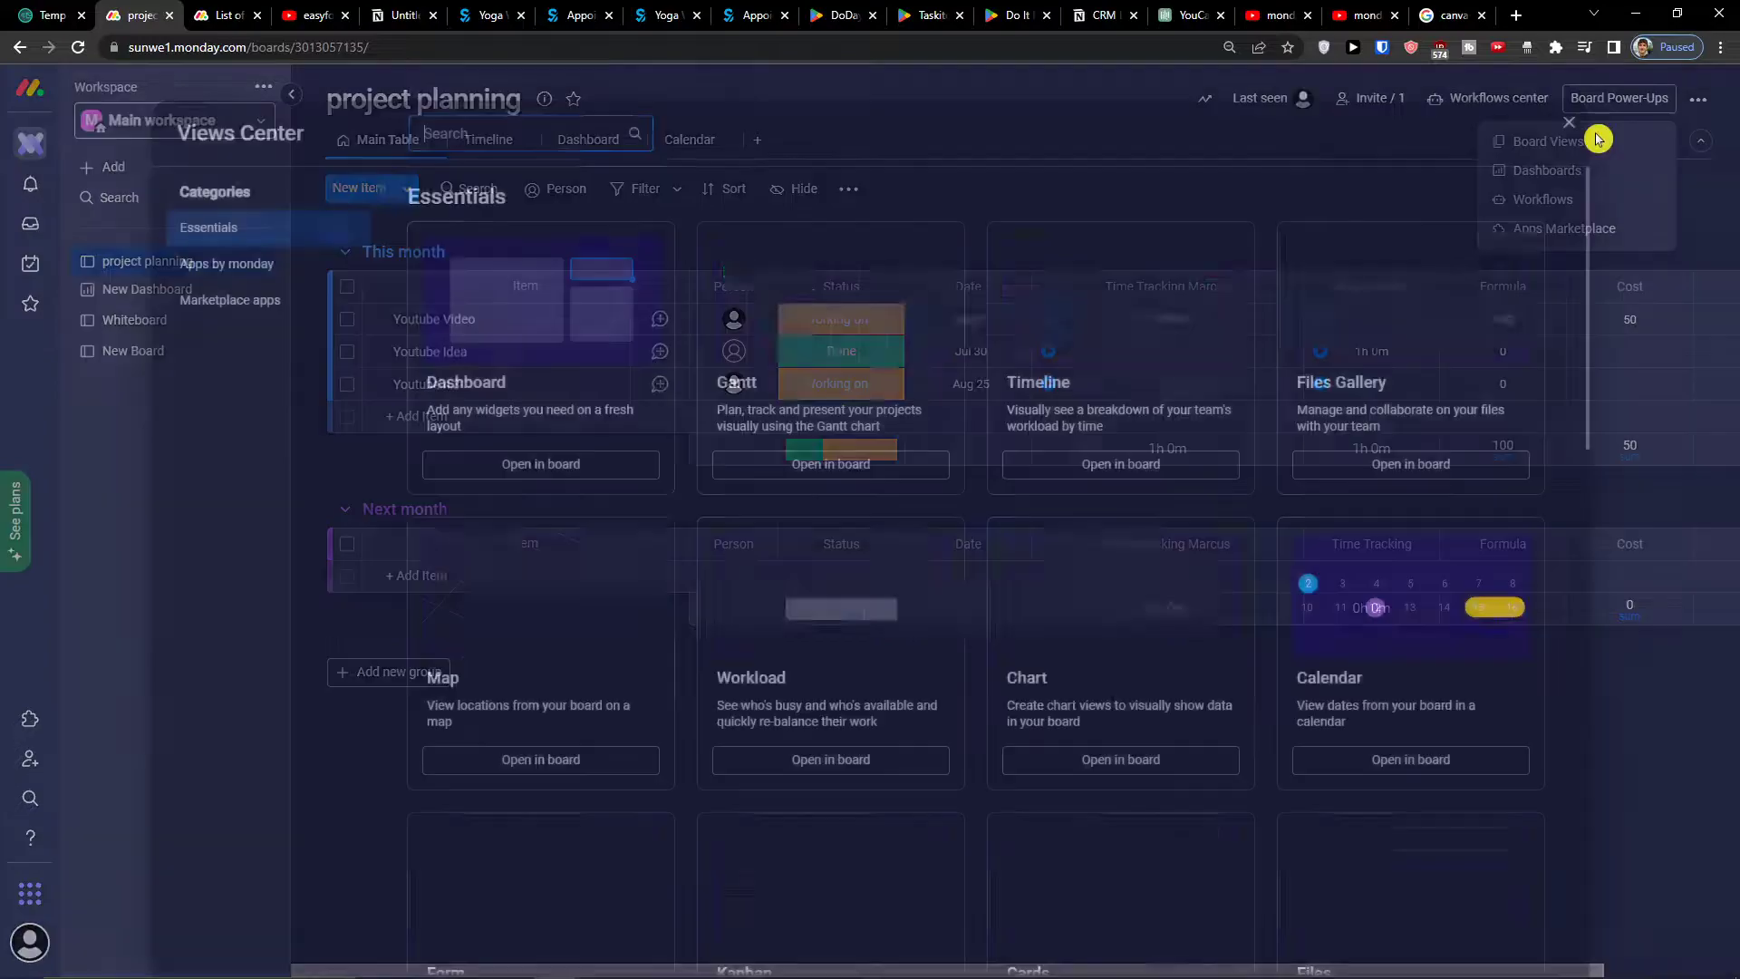
scroll(1344, 342, "down", 5)
scroll(1342, 342, "down", 15)
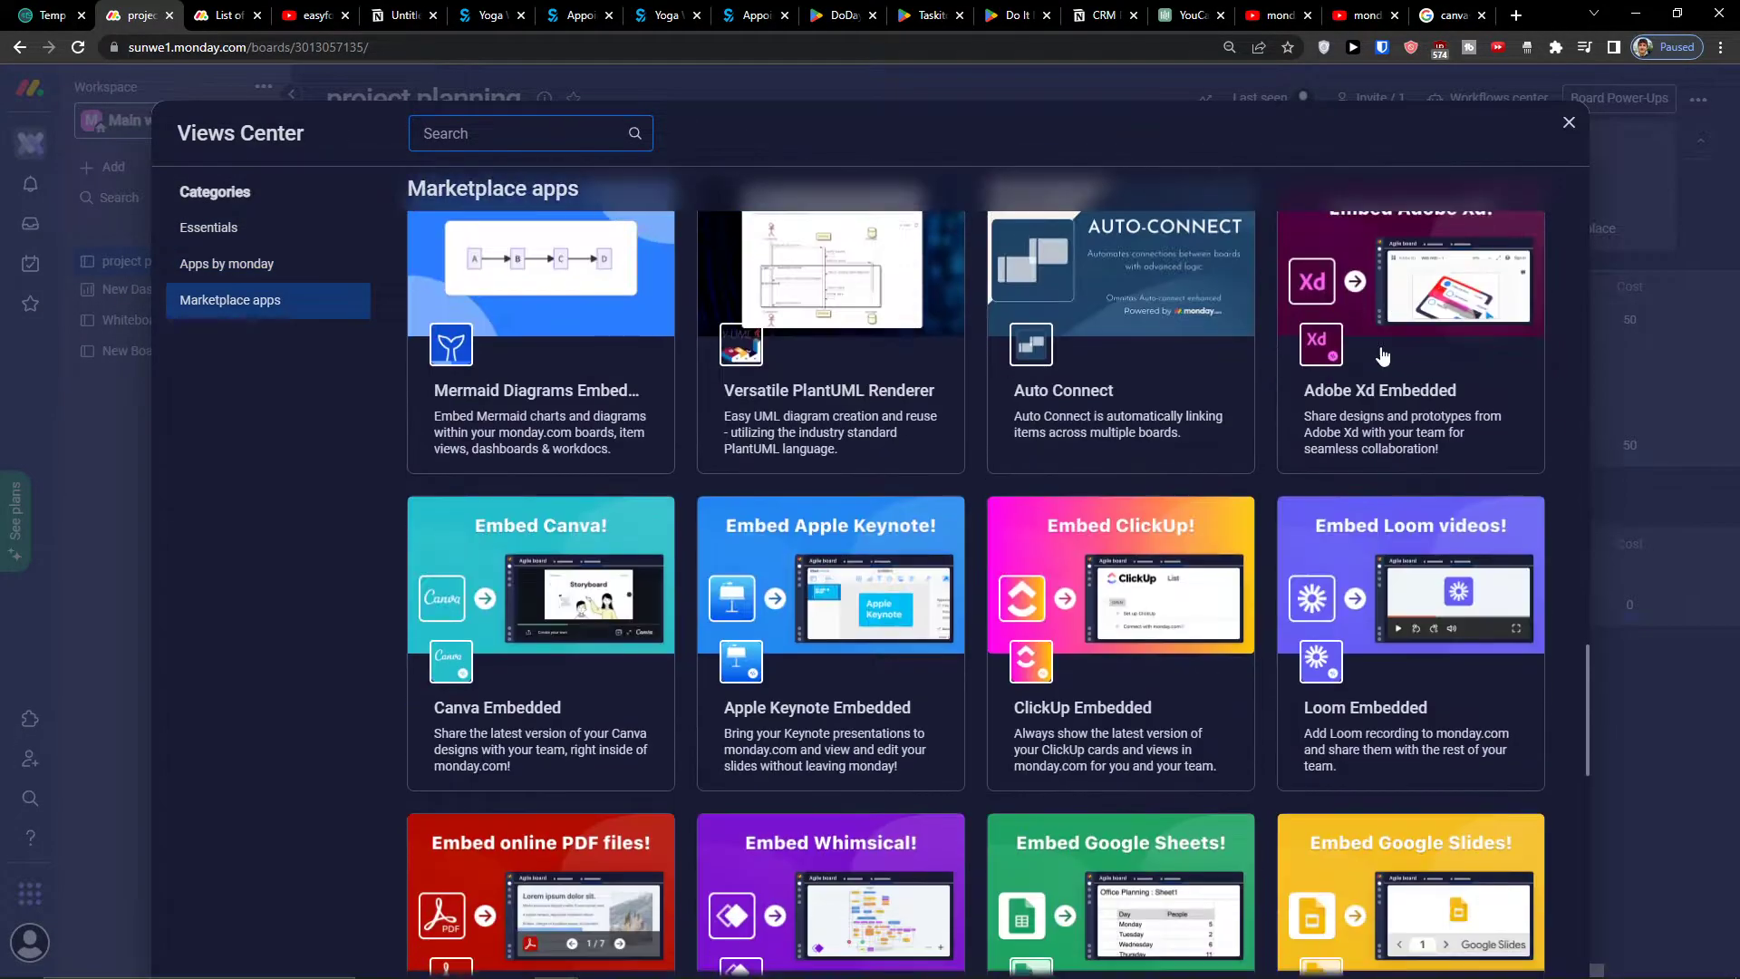
left_click(1650, 337)
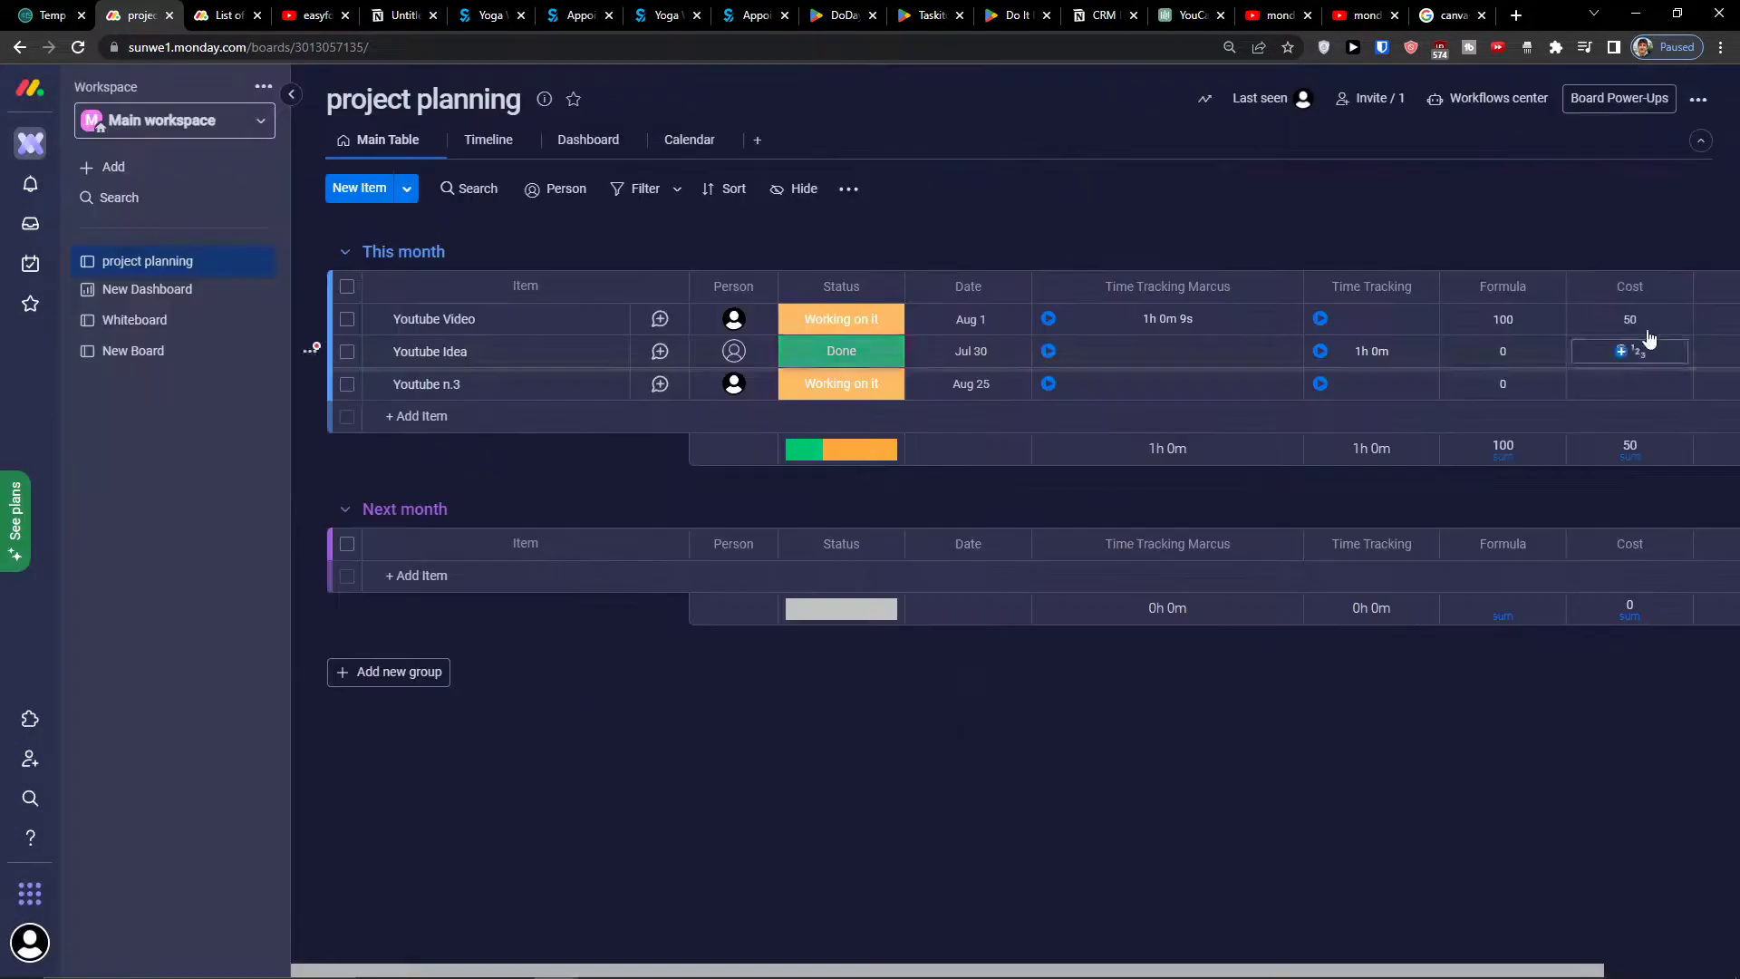
left_click(1620, 98)
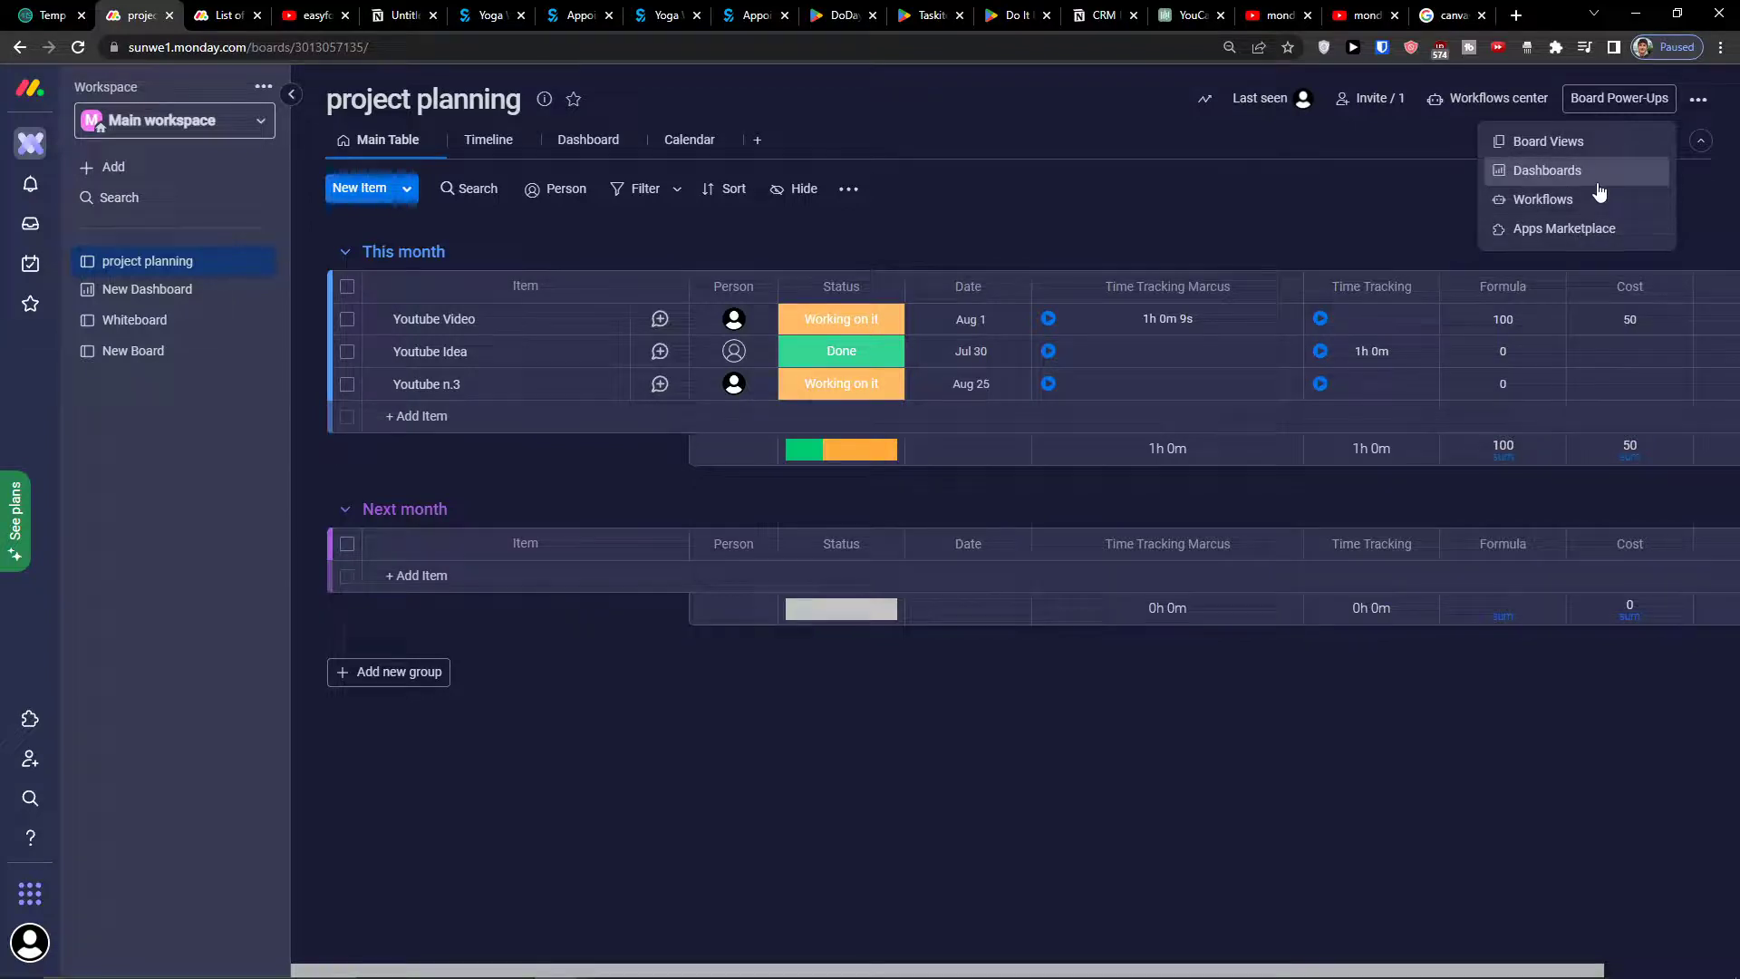
left_click(1402, 189)
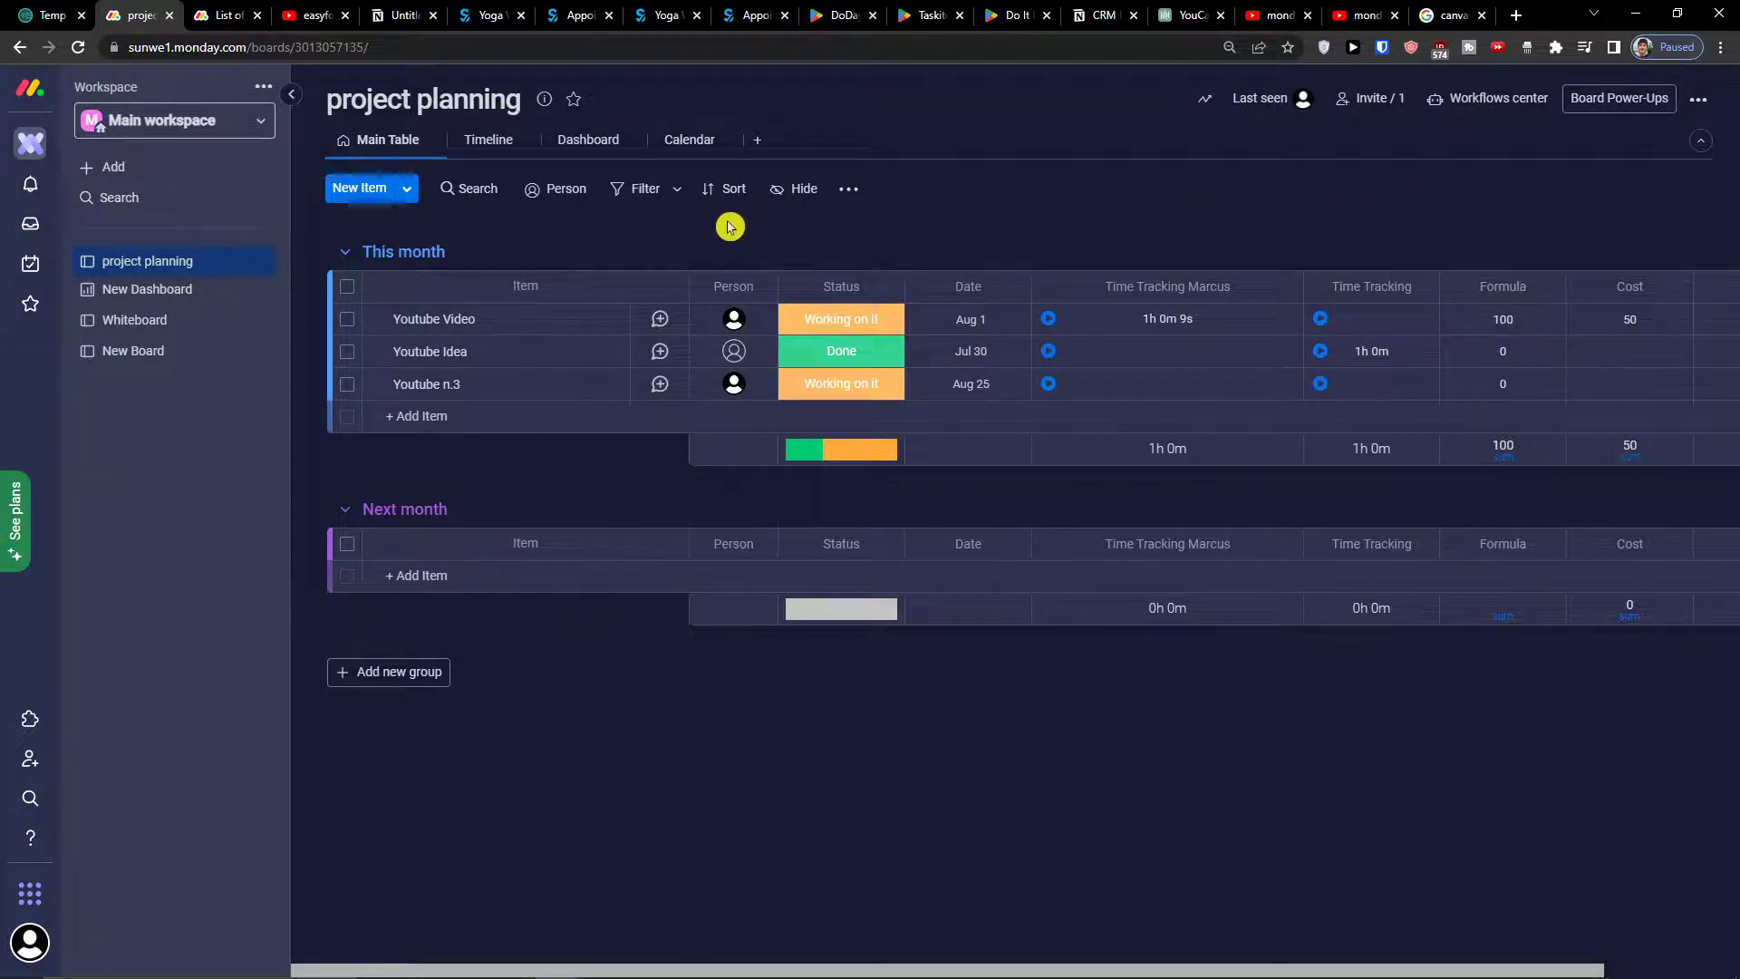